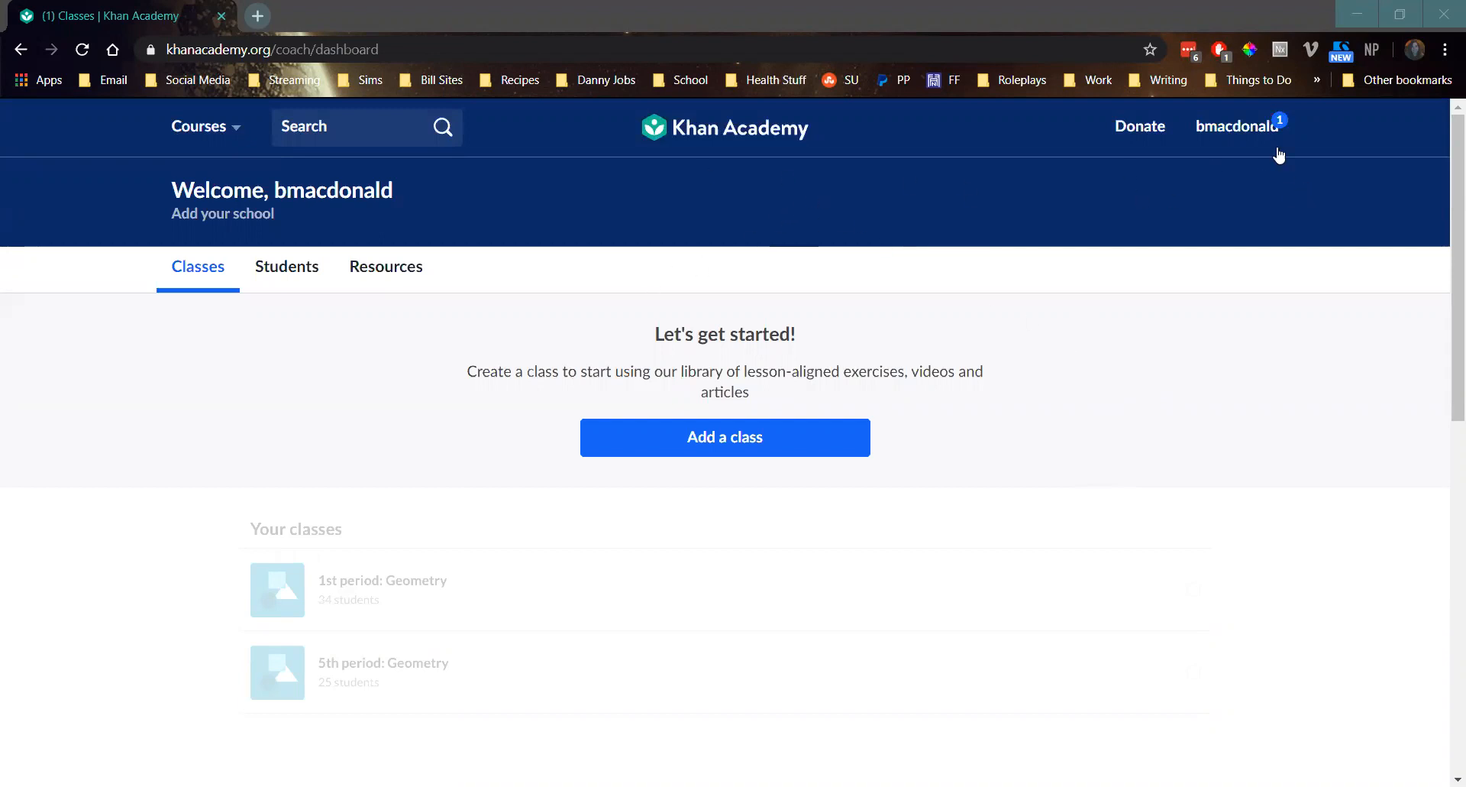
Open the teacher dashboard from the account options
{"action": "left_click", "coordinate": [1272, 126]}
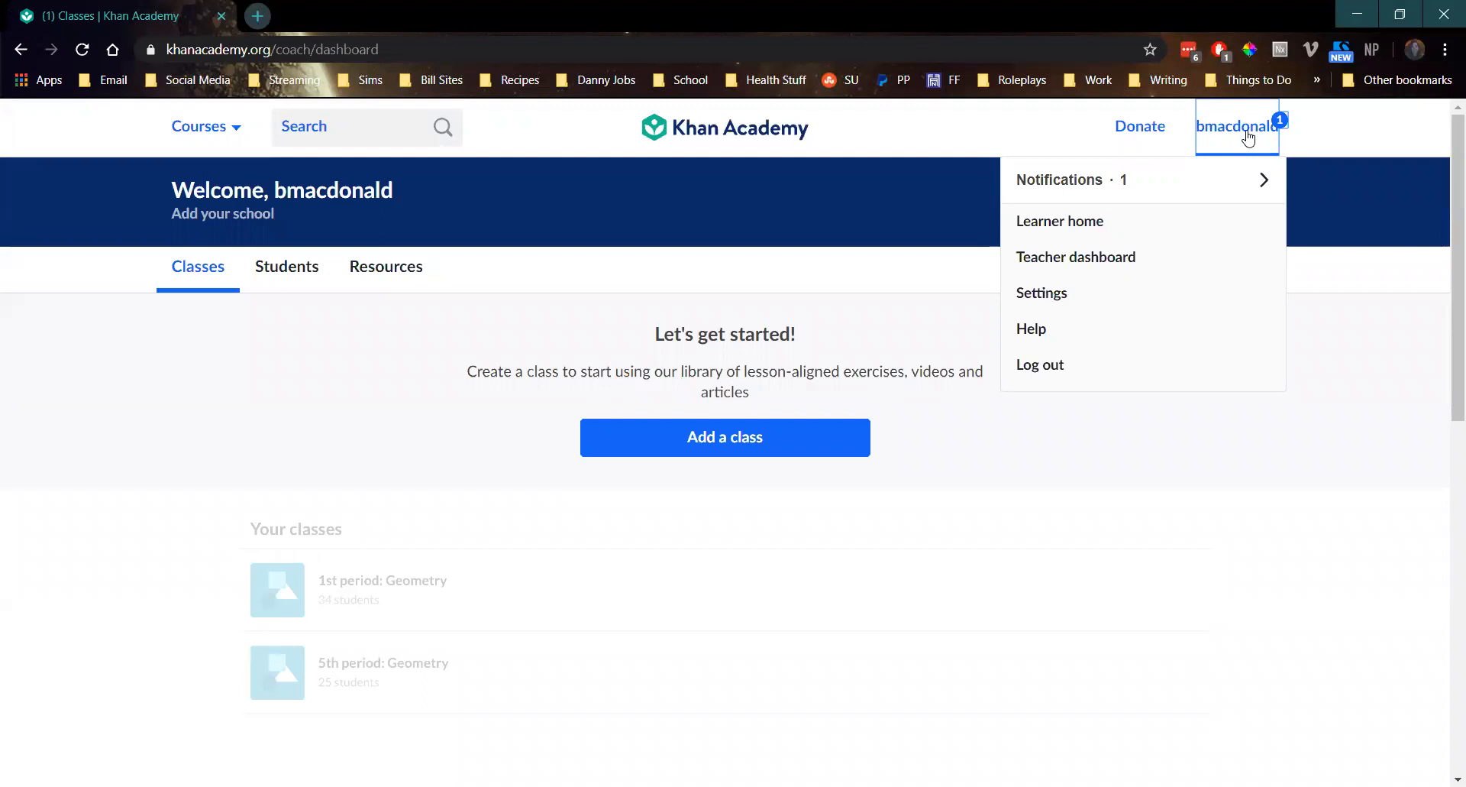
{"action": "left_click", "coordinate": [1252, 141]}
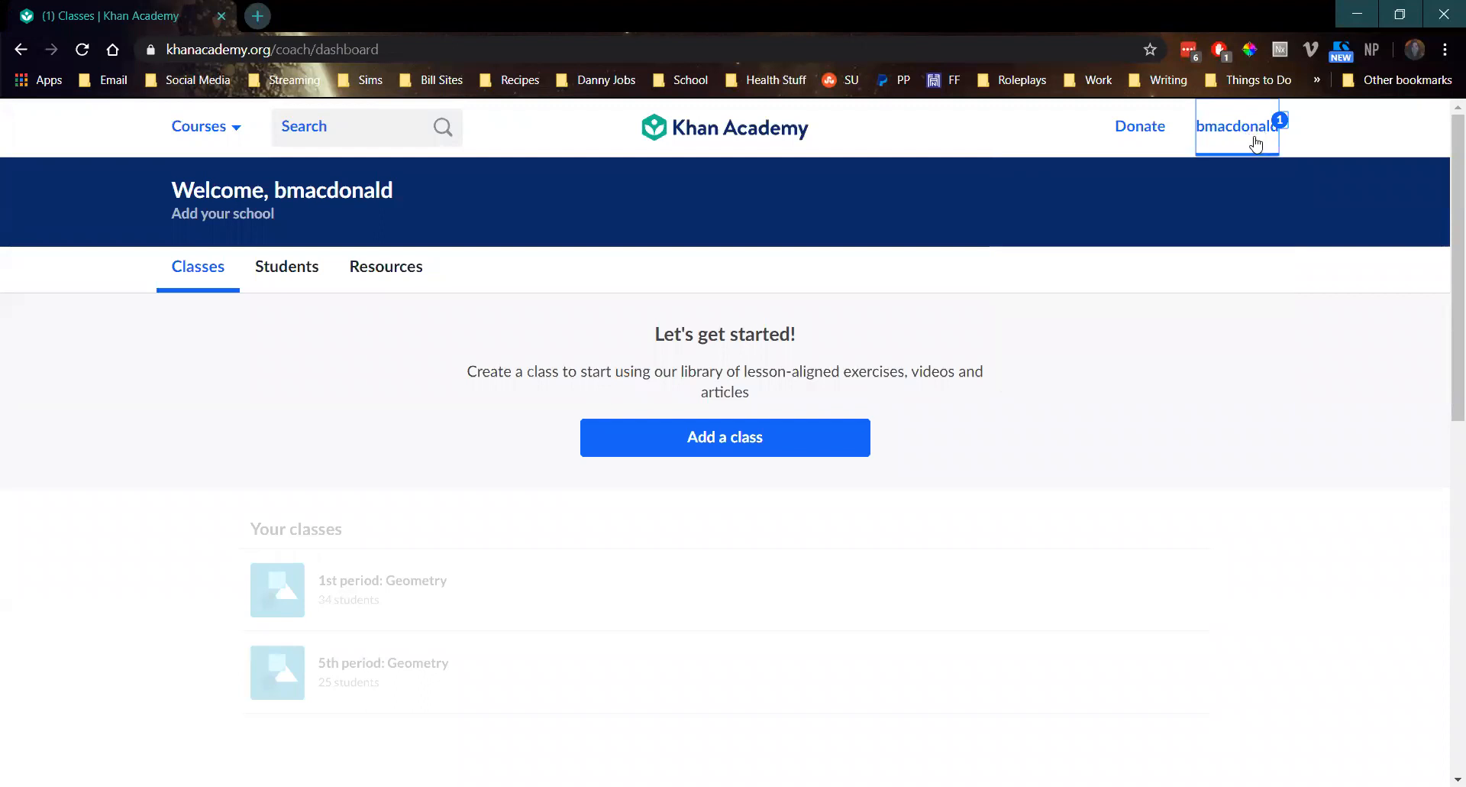
{"action": "left_click", "coordinate": [1256, 144]}
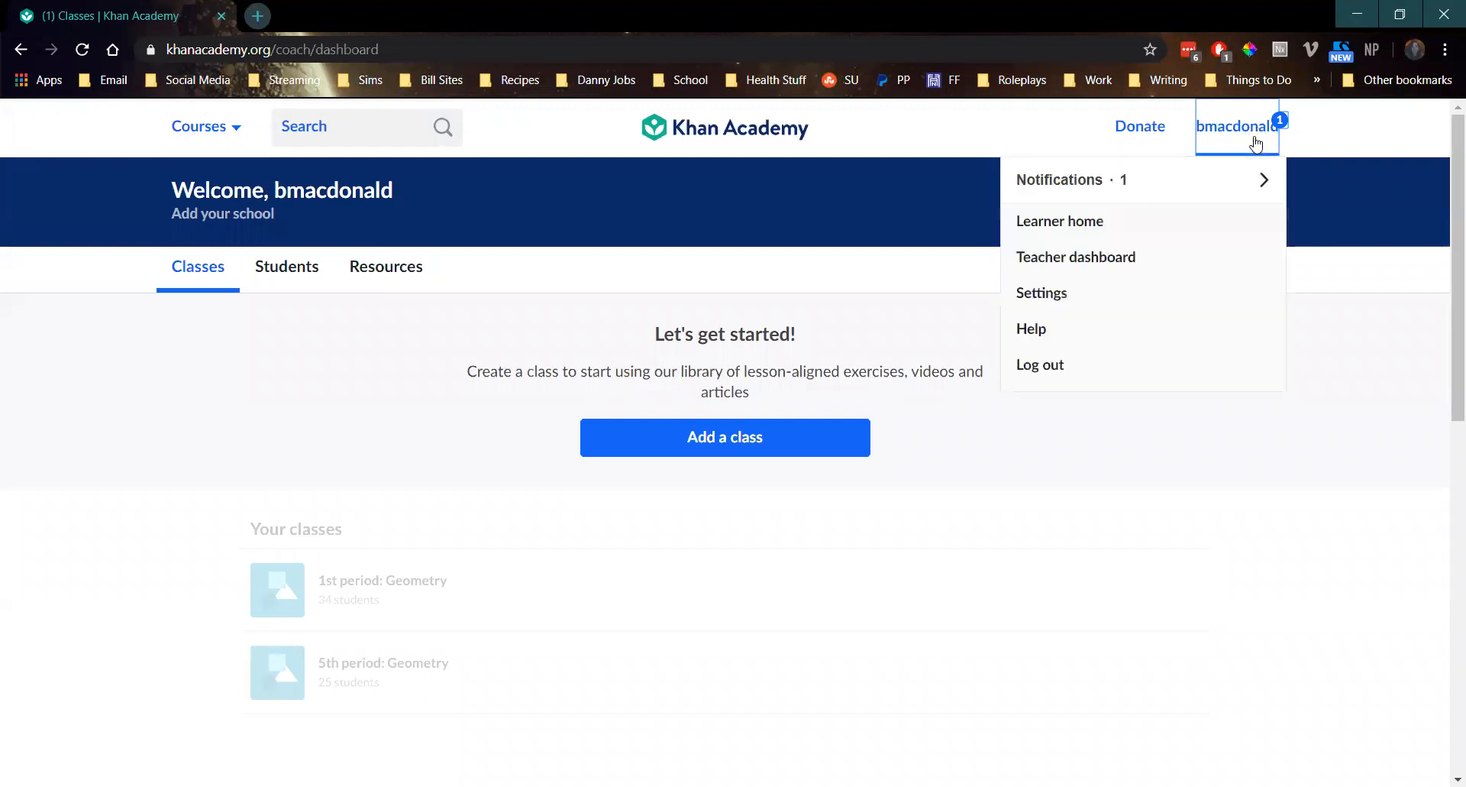
{"action": "left_click", "coordinate": [1093, 255]}
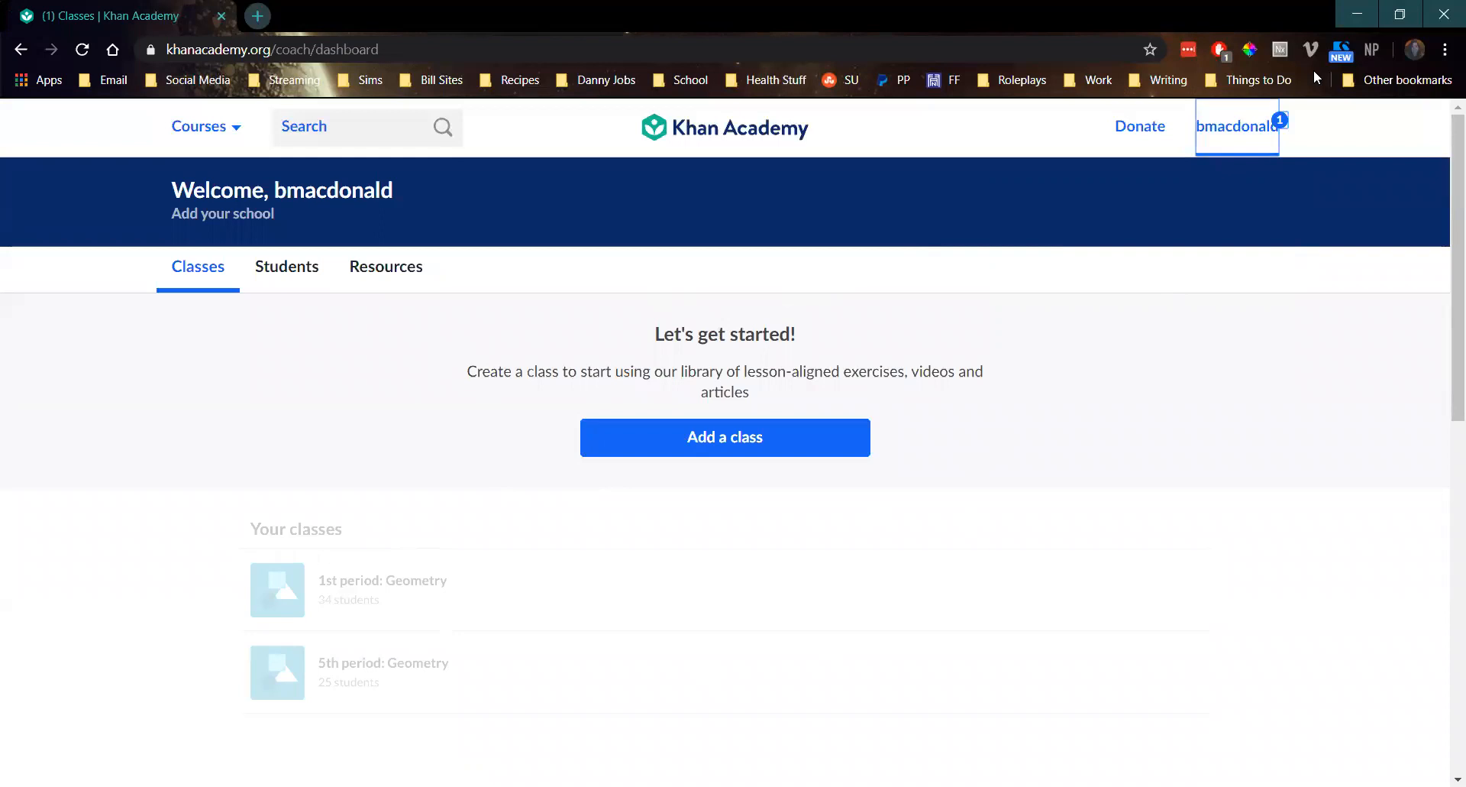
{"action": "left_click", "coordinate": [1236, 146]}
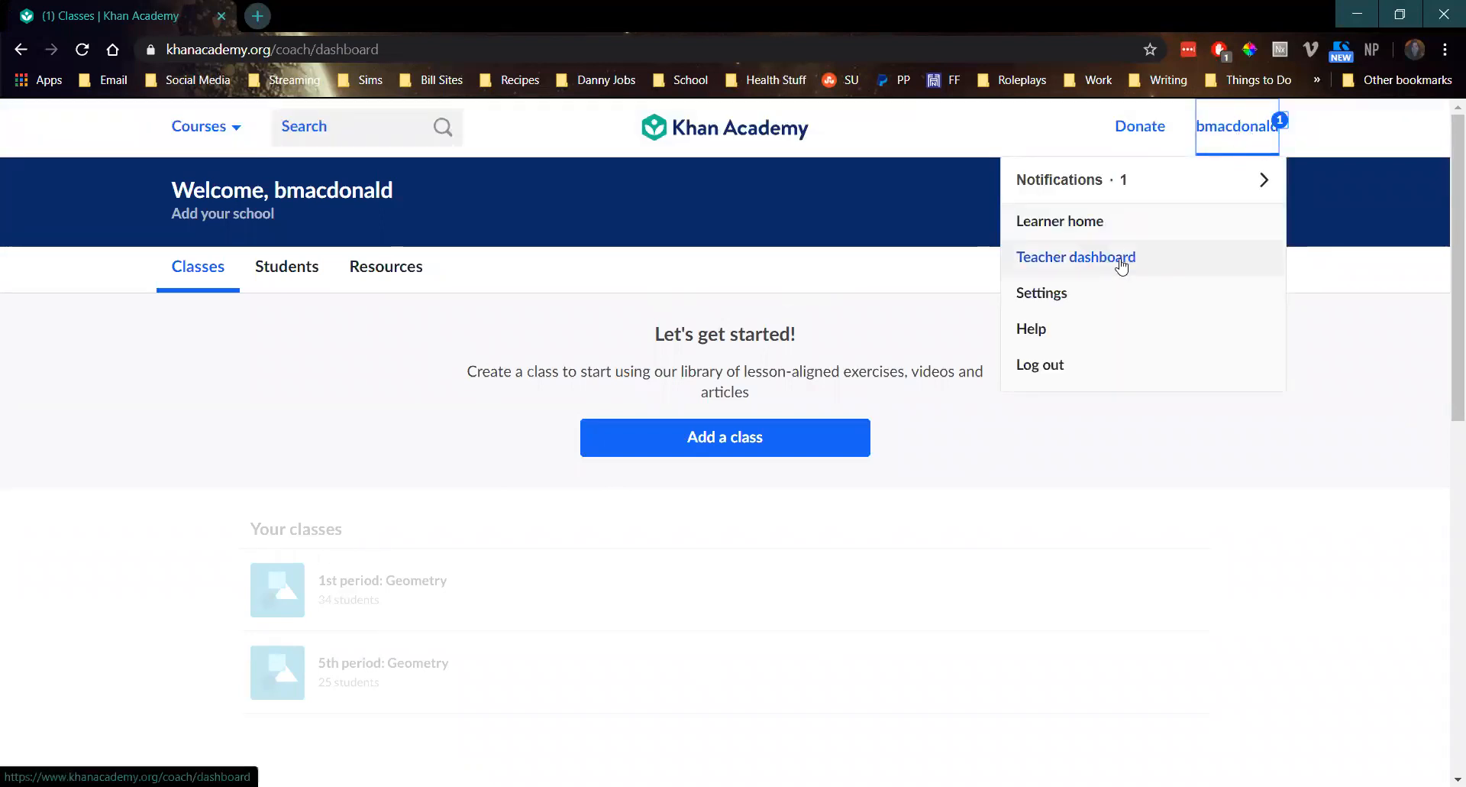
{"action": "left_click", "coordinate": [779, 319]}
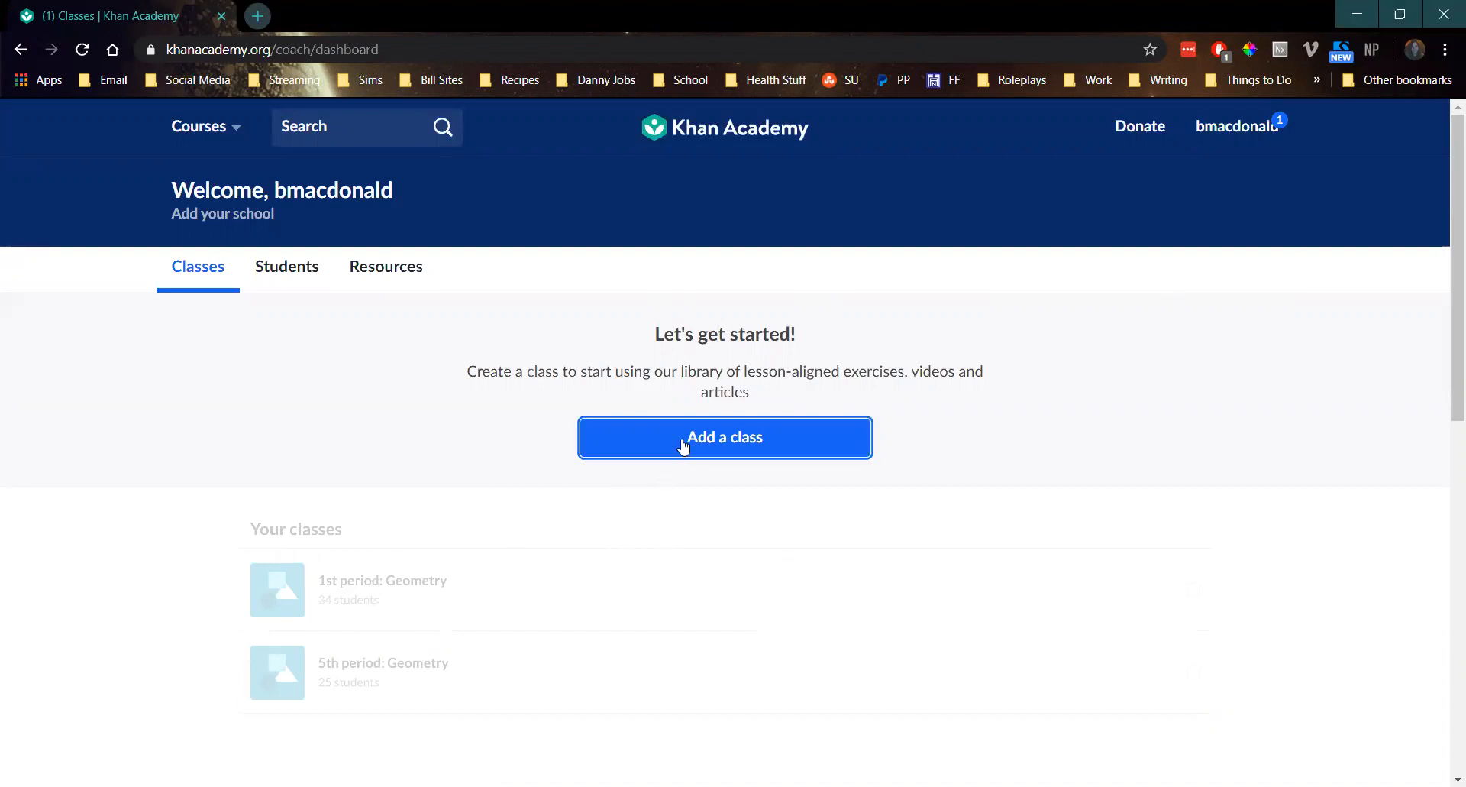
Add a new class named "ABE Math 2" and close the class setup dialog
{"action": "left_click", "coordinate": [714, 435]}
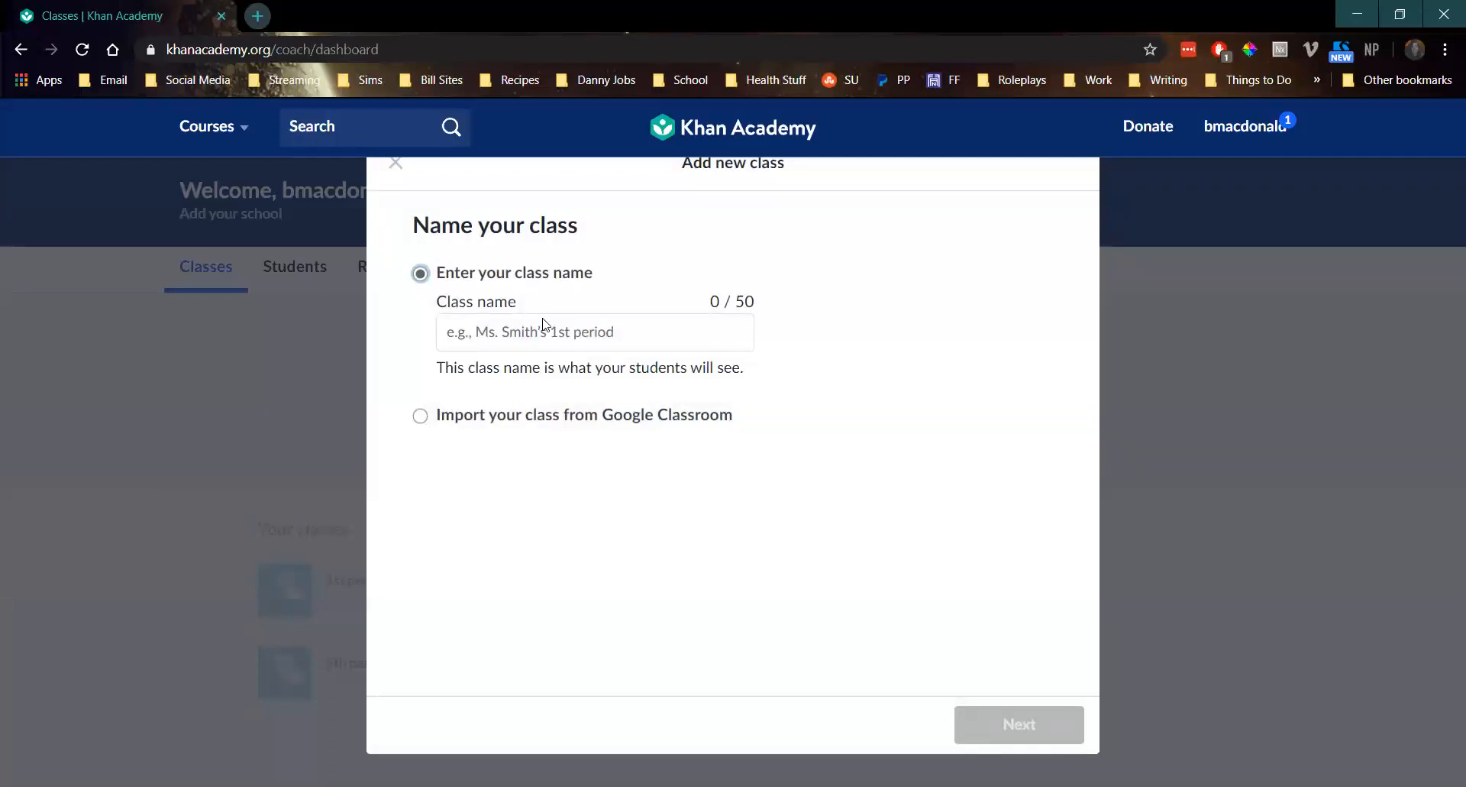
{"action": "left_click", "coordinate": [588, 333]}
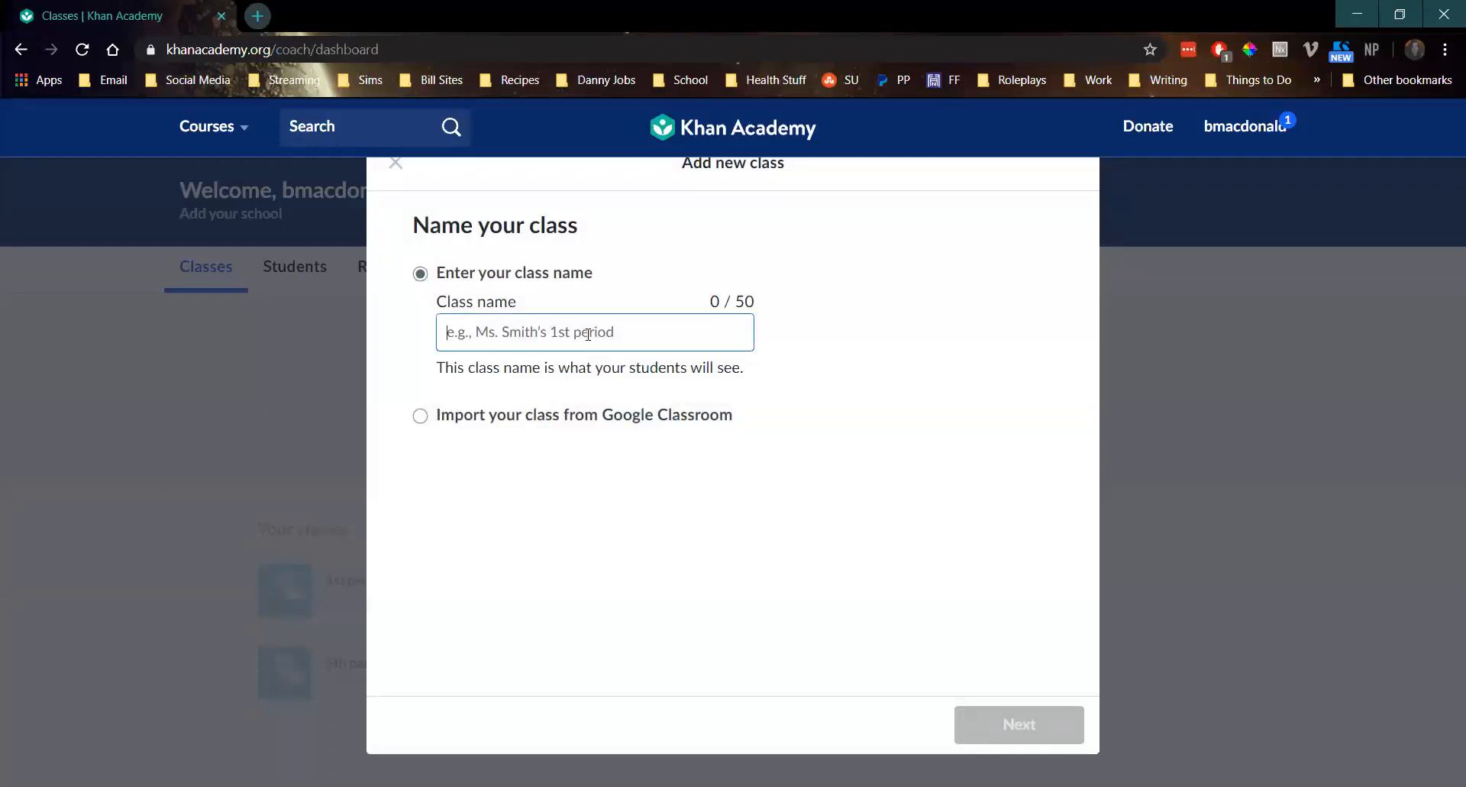
{"action": "type", "text": "ABE MA"}
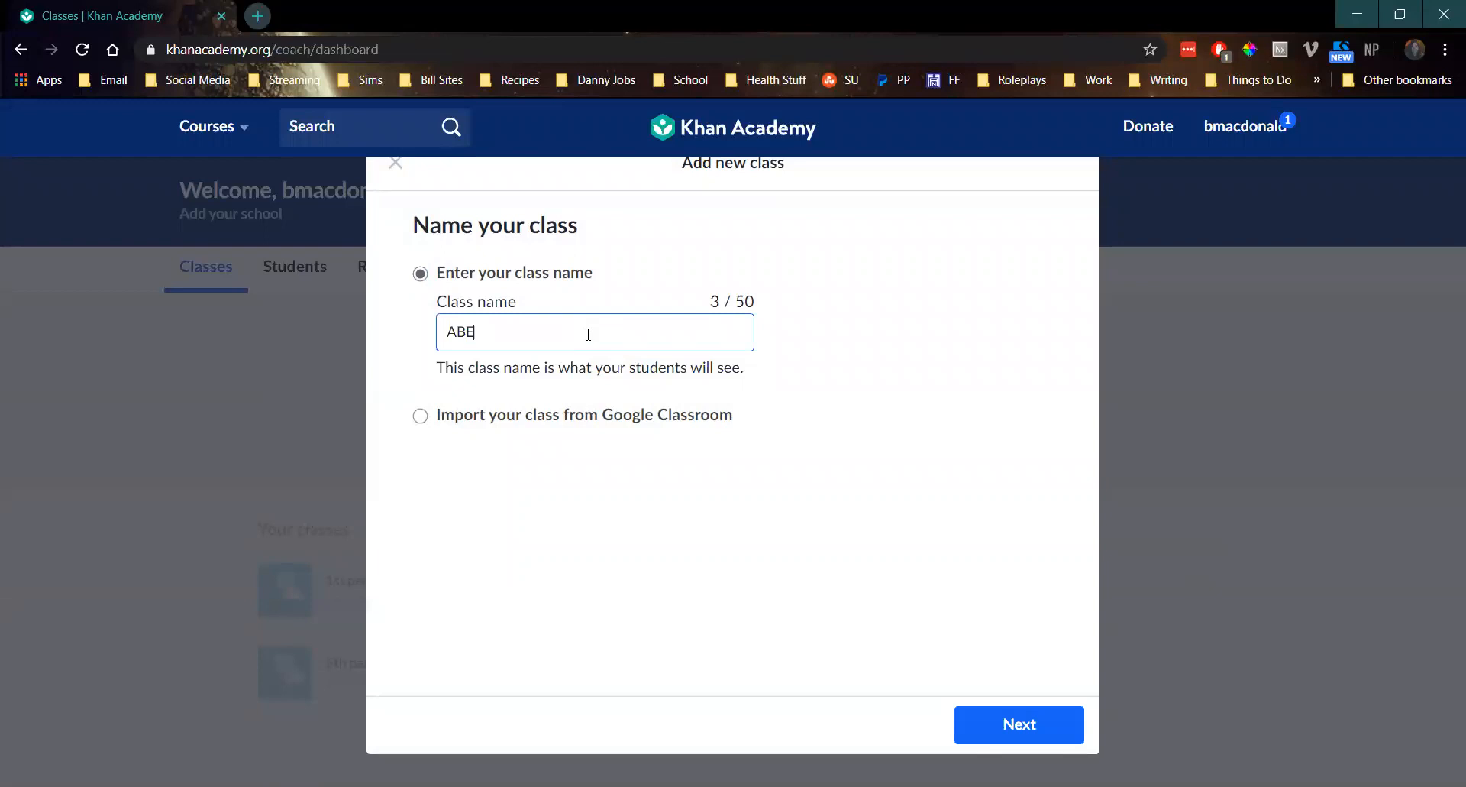
{"action": "type", "text": "T"}
{"action": "key", "text": "BackSpace"}
{"action": "key", "text": "BackSpace"}
{"action": "type", "text": "ath 2"}
{"action": "left_click", "coordinate": [1040, 732]}
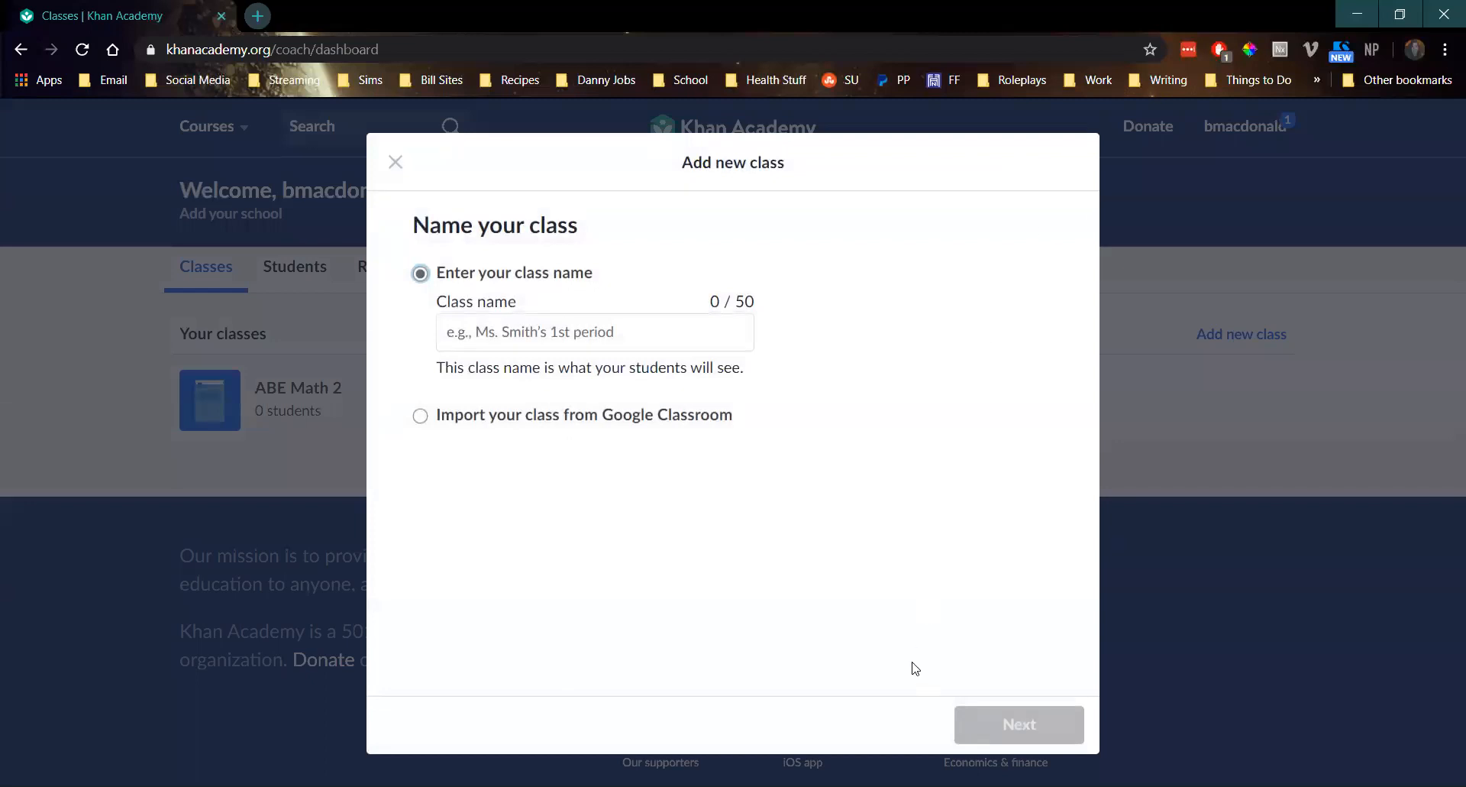
{"action": "left_click", "coordinate": [396, 162]}
Open the ABE Math 2 class and view the methods for adding new students
{"action": "left_click", "coordinate": [294, 403]}
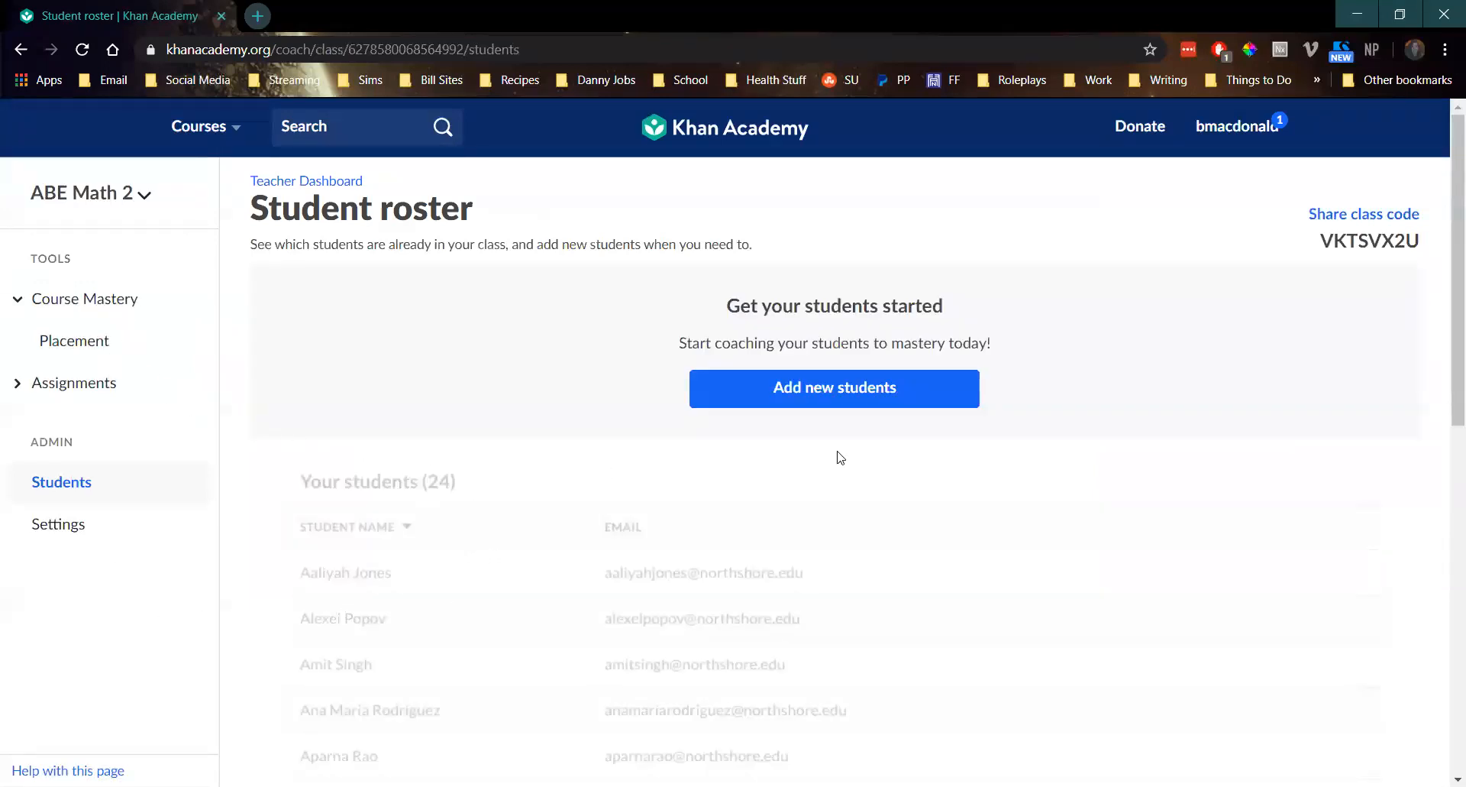
{"action": "left_click", "coordinate": [867, 386]}
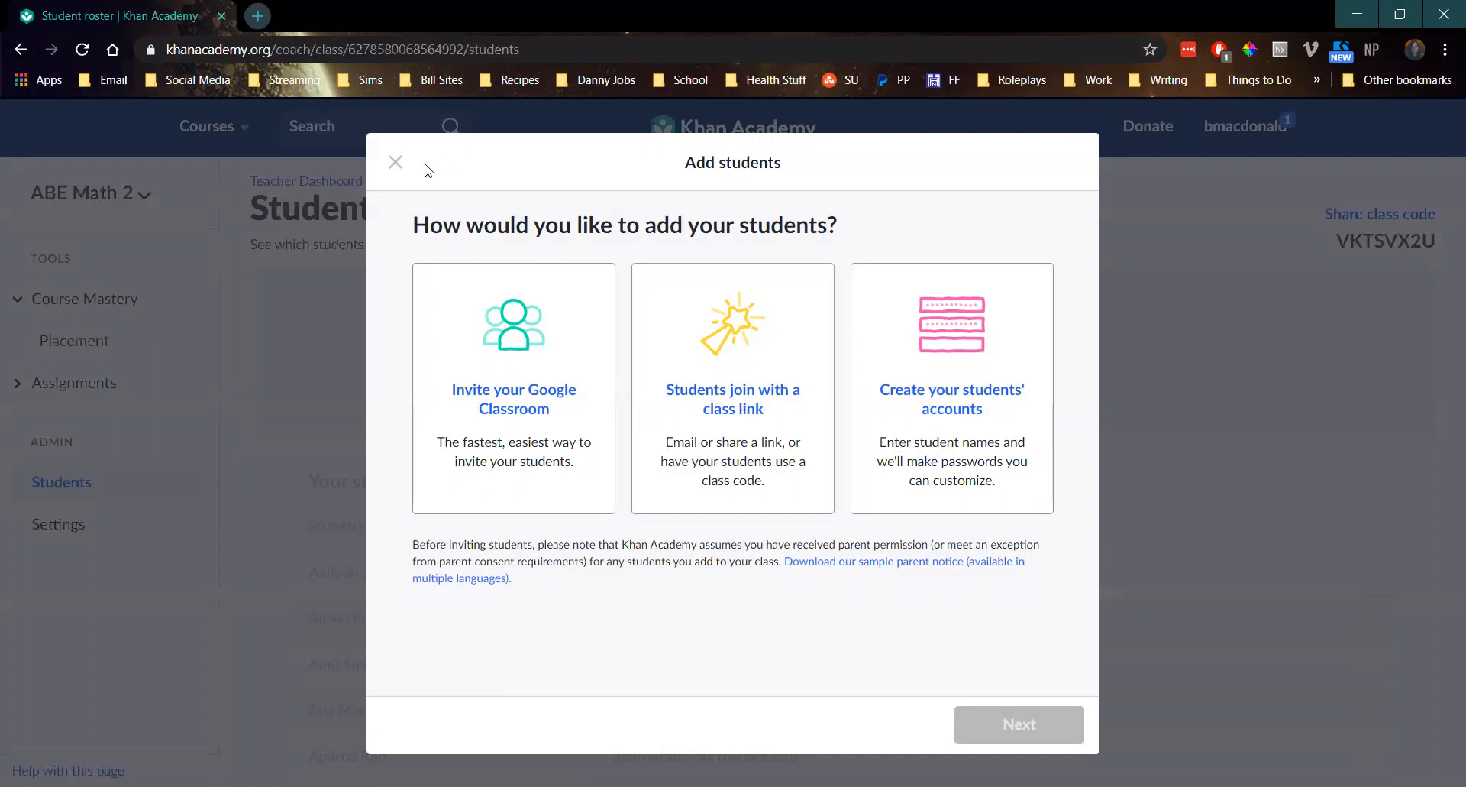
{"action": "left_click", "coordinate": [394, 161]}
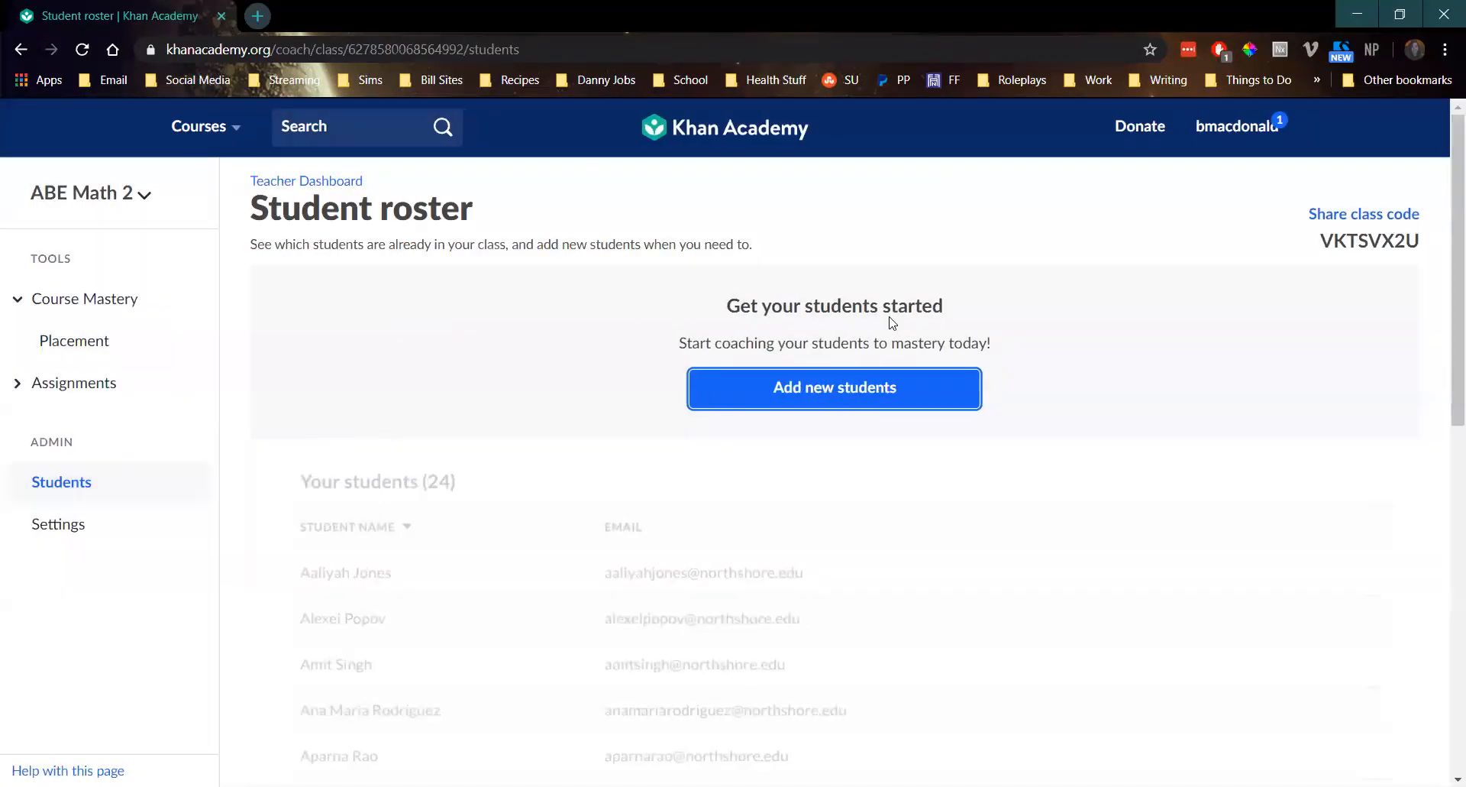
From the teacher dashboard, add a new class by importing ABE Math from Google Classroom
{"action": "left_click", "coordinate": [1236, 127]}
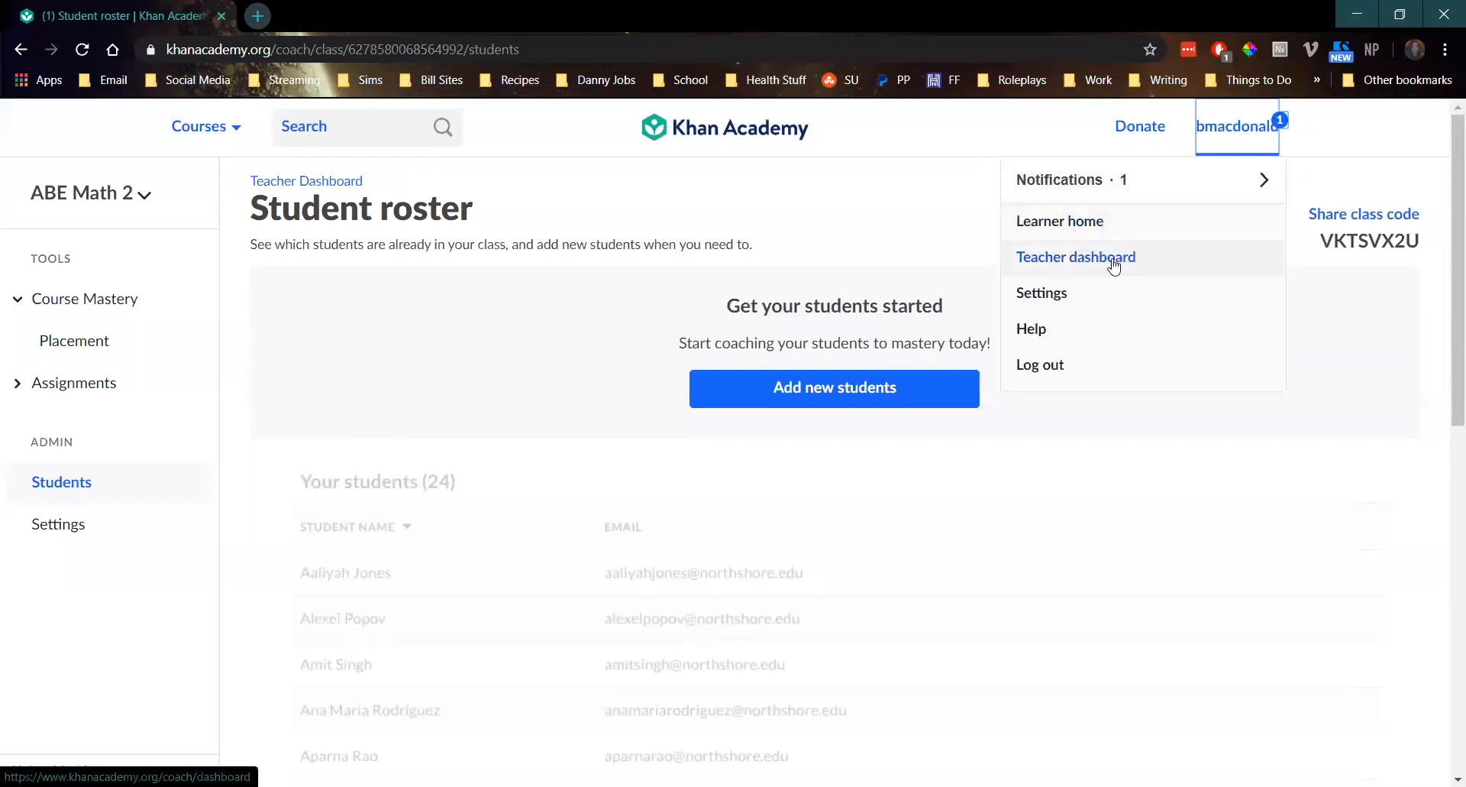
{"action": "left_click", "coordinate": [1114, 264]}
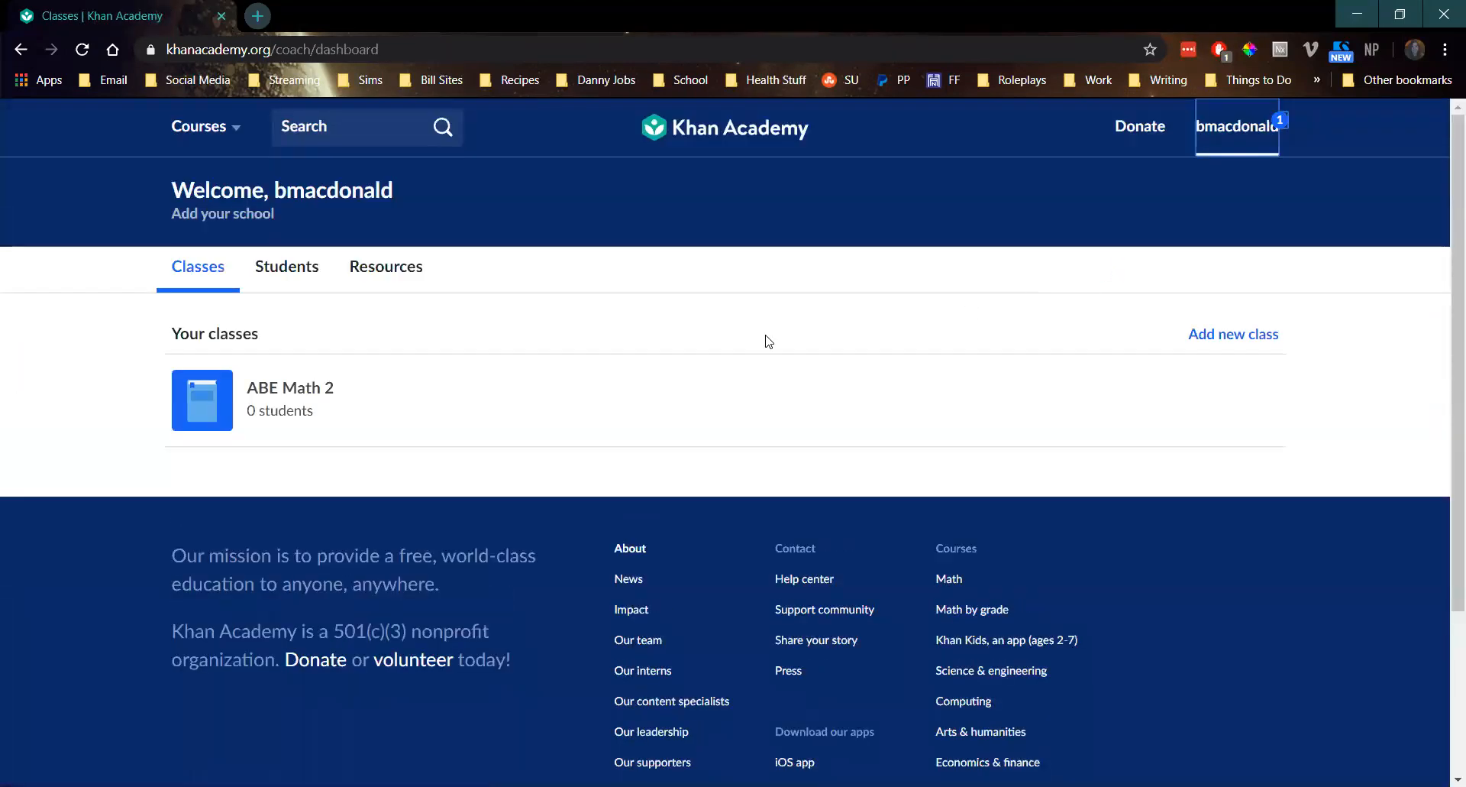
{"action": "left_click", "coordinate": [1245, 334]}
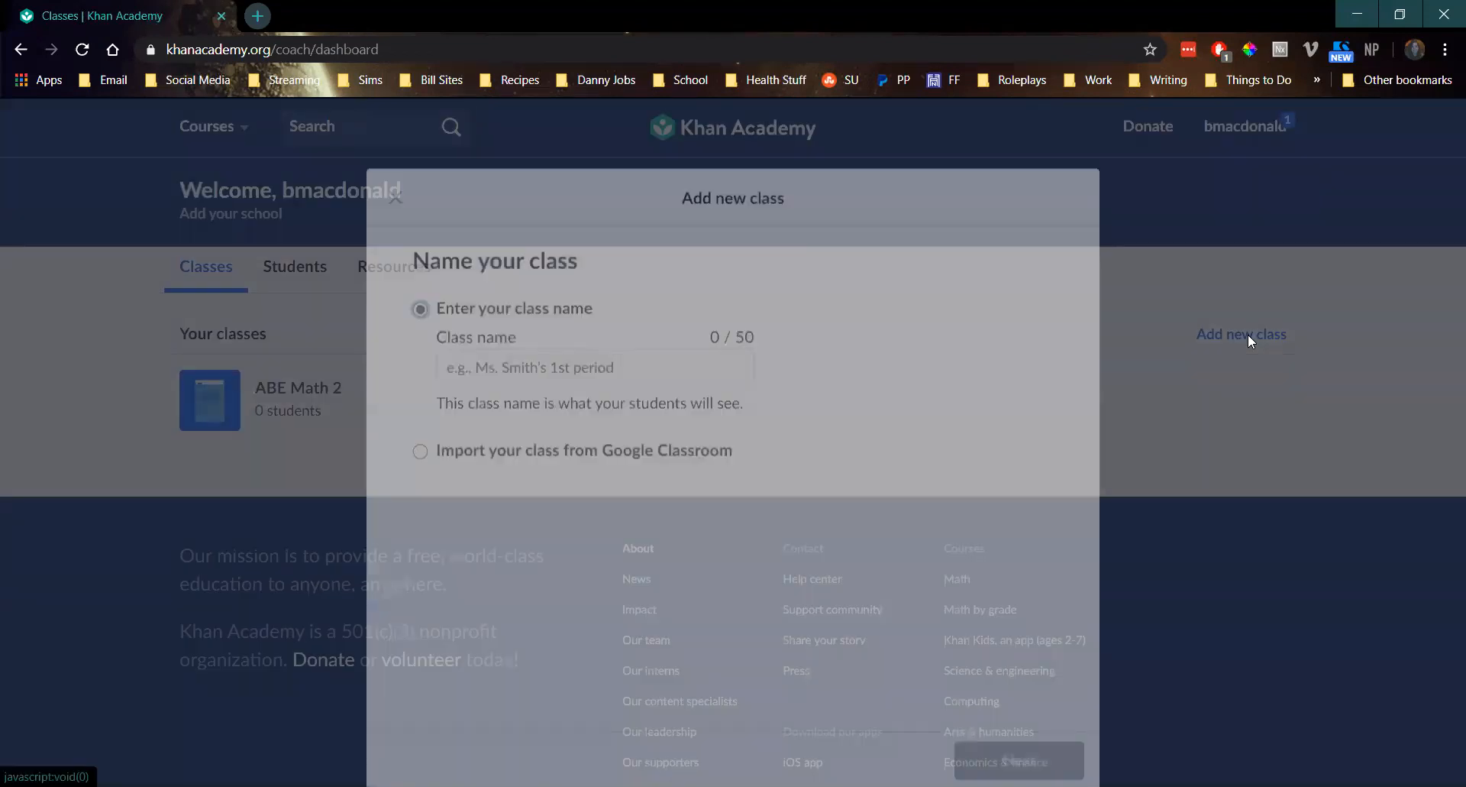
{"action": "left_click", "coordinate": [495, 411]}
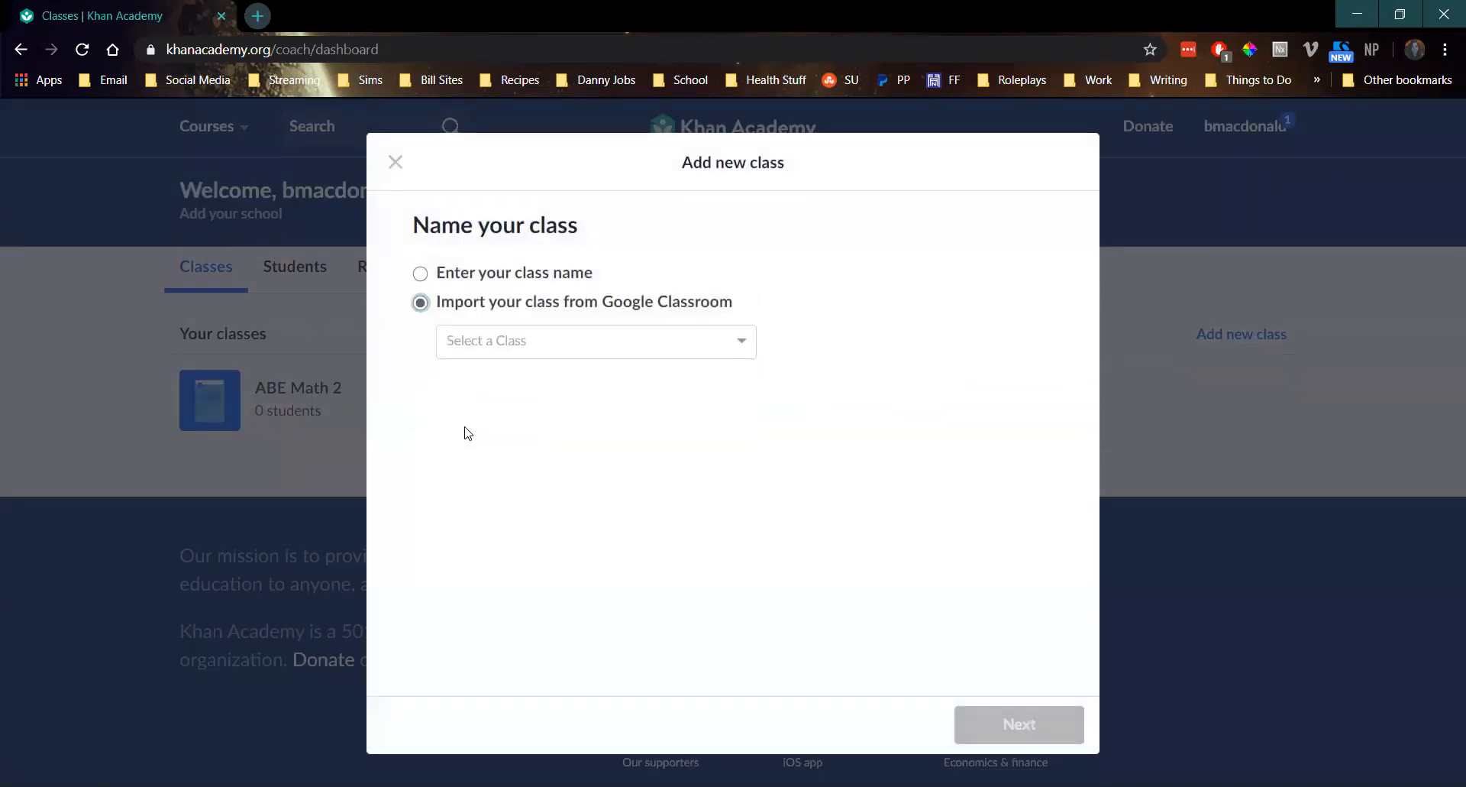
{"action": "left_click", "coordinate": [739, 351]}
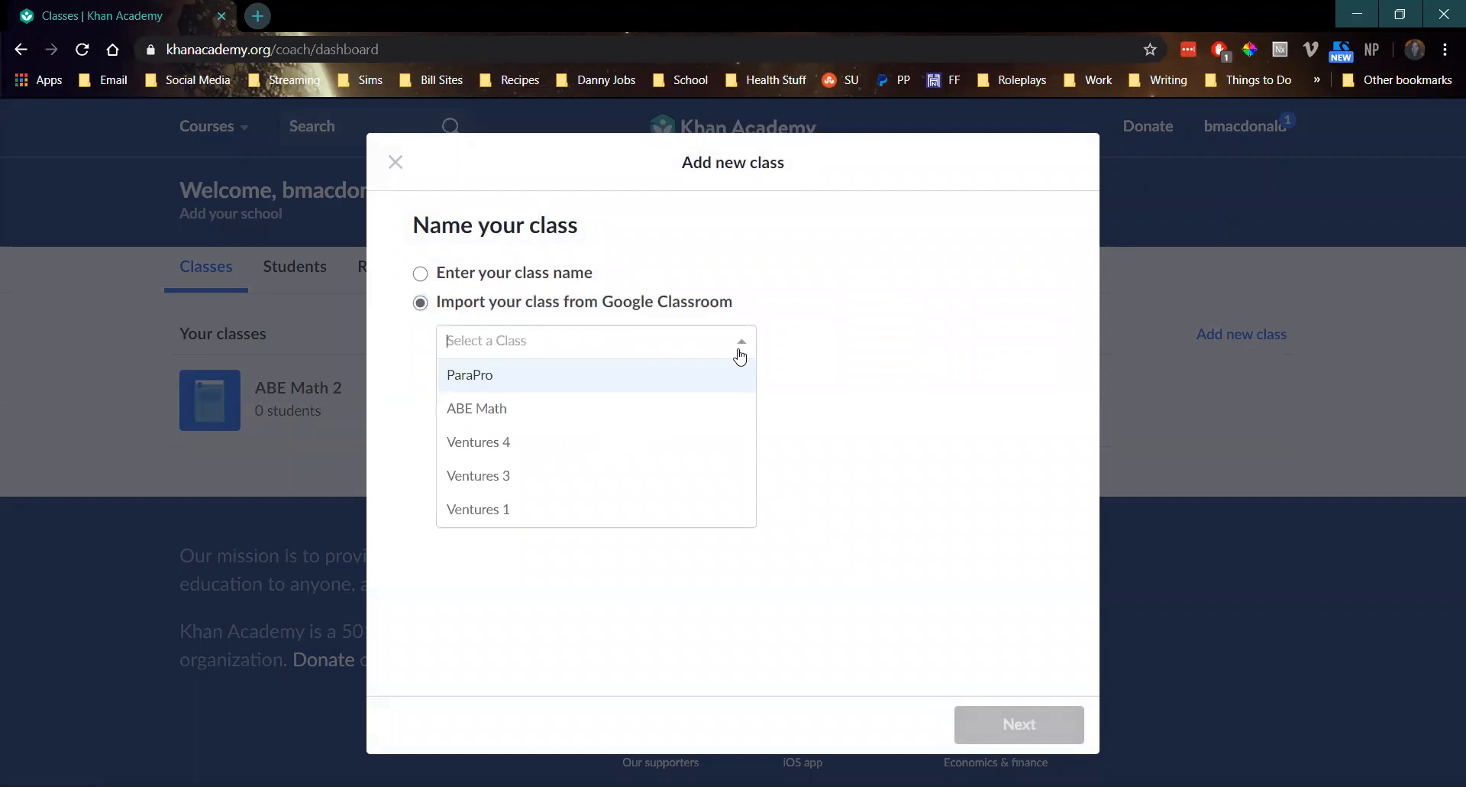
{"action": "left_click", "coordinate": [740, 353]}
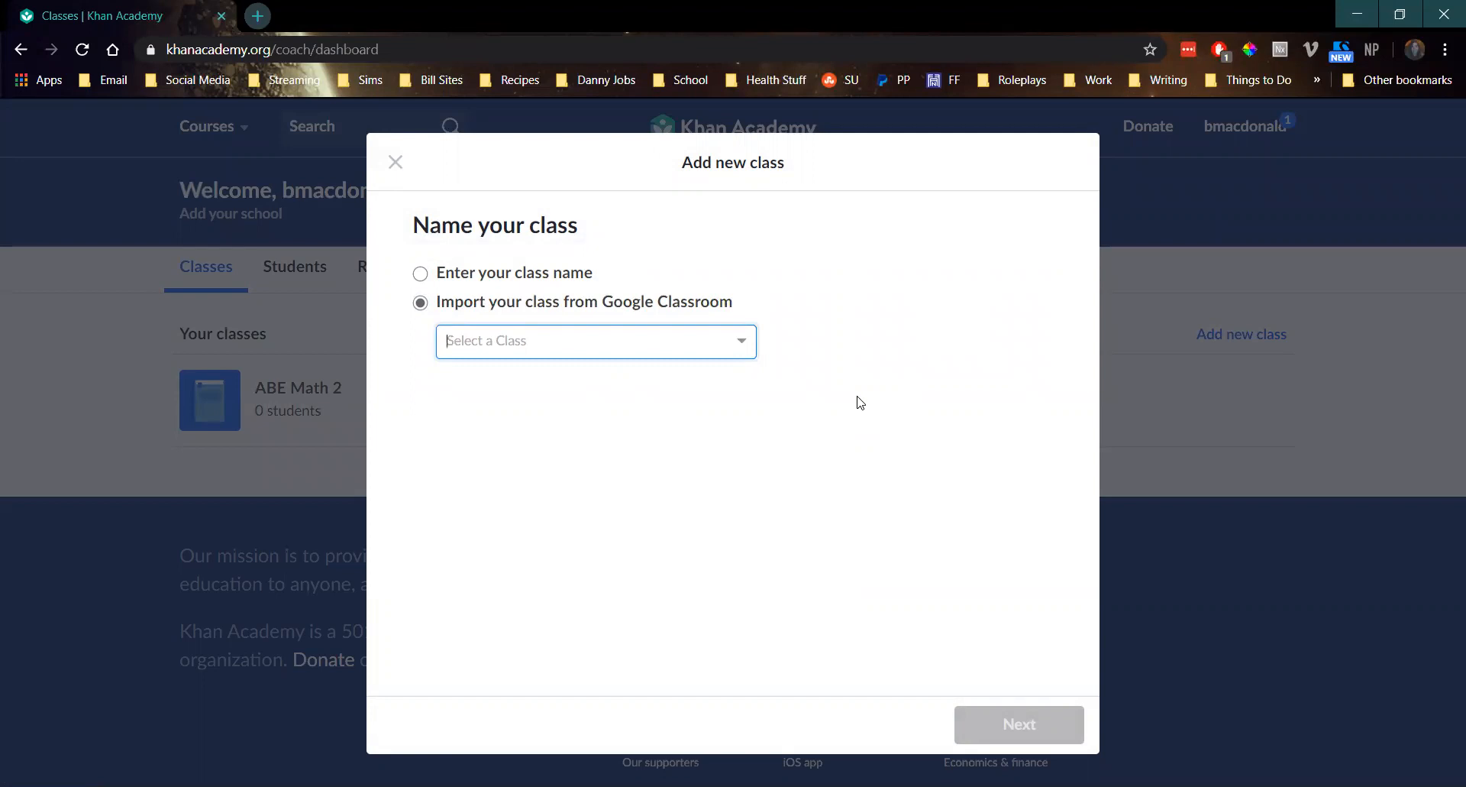
{"action": "left_click", "coordinate": [742, 341]}
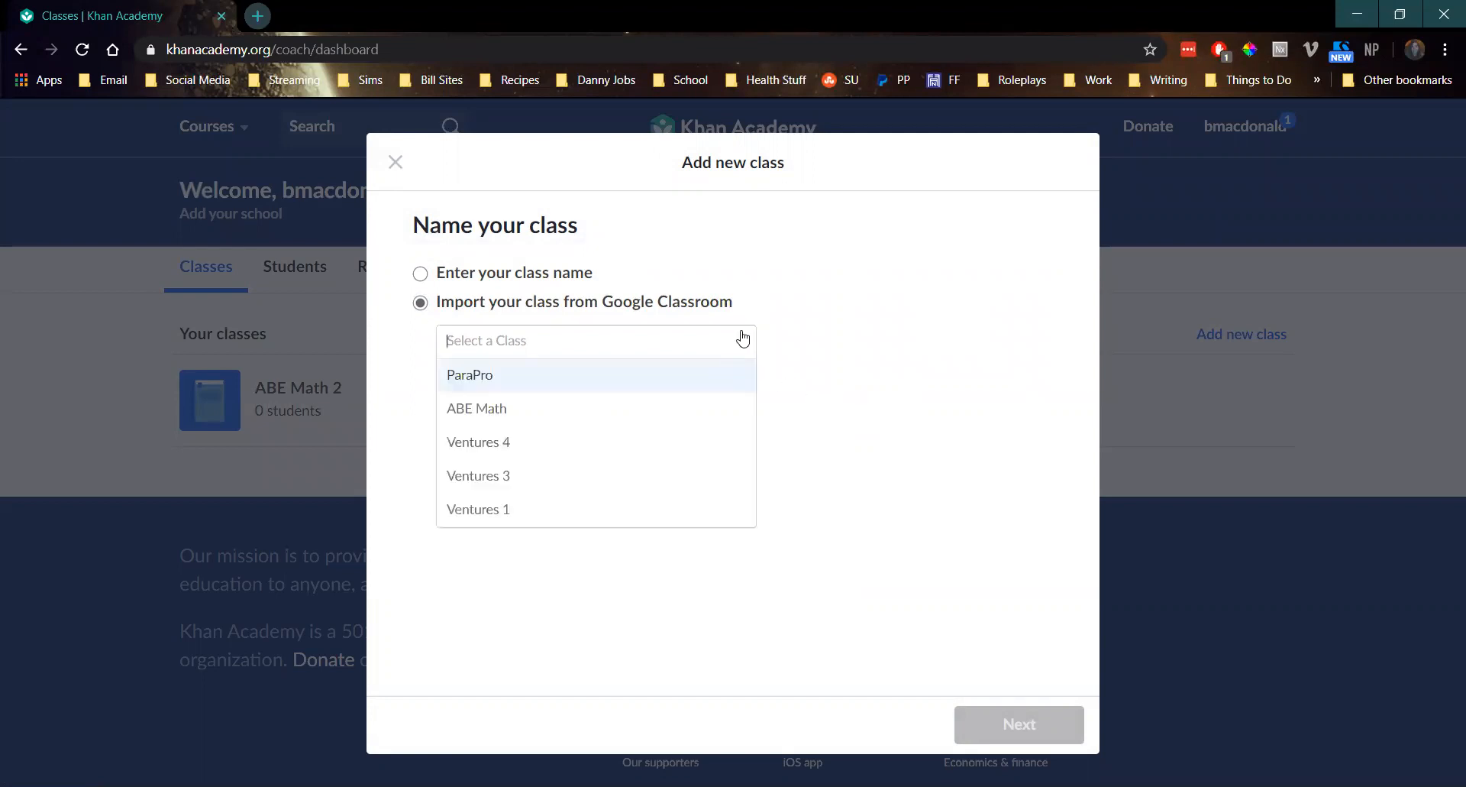
{"action": "left_click", "coordinate": [742, 338]}
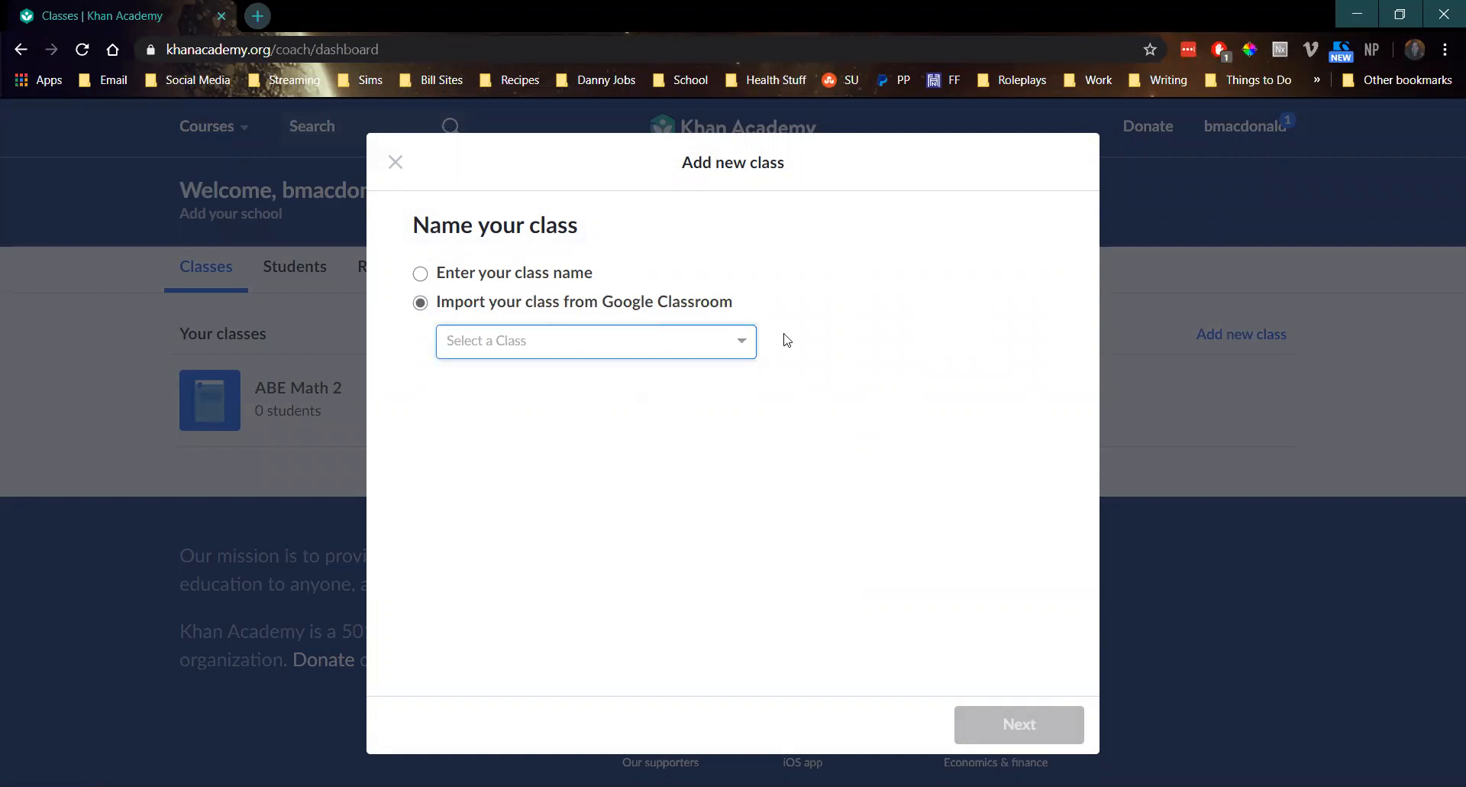
{"action": "left_click", "coordinate": [743, 344]}
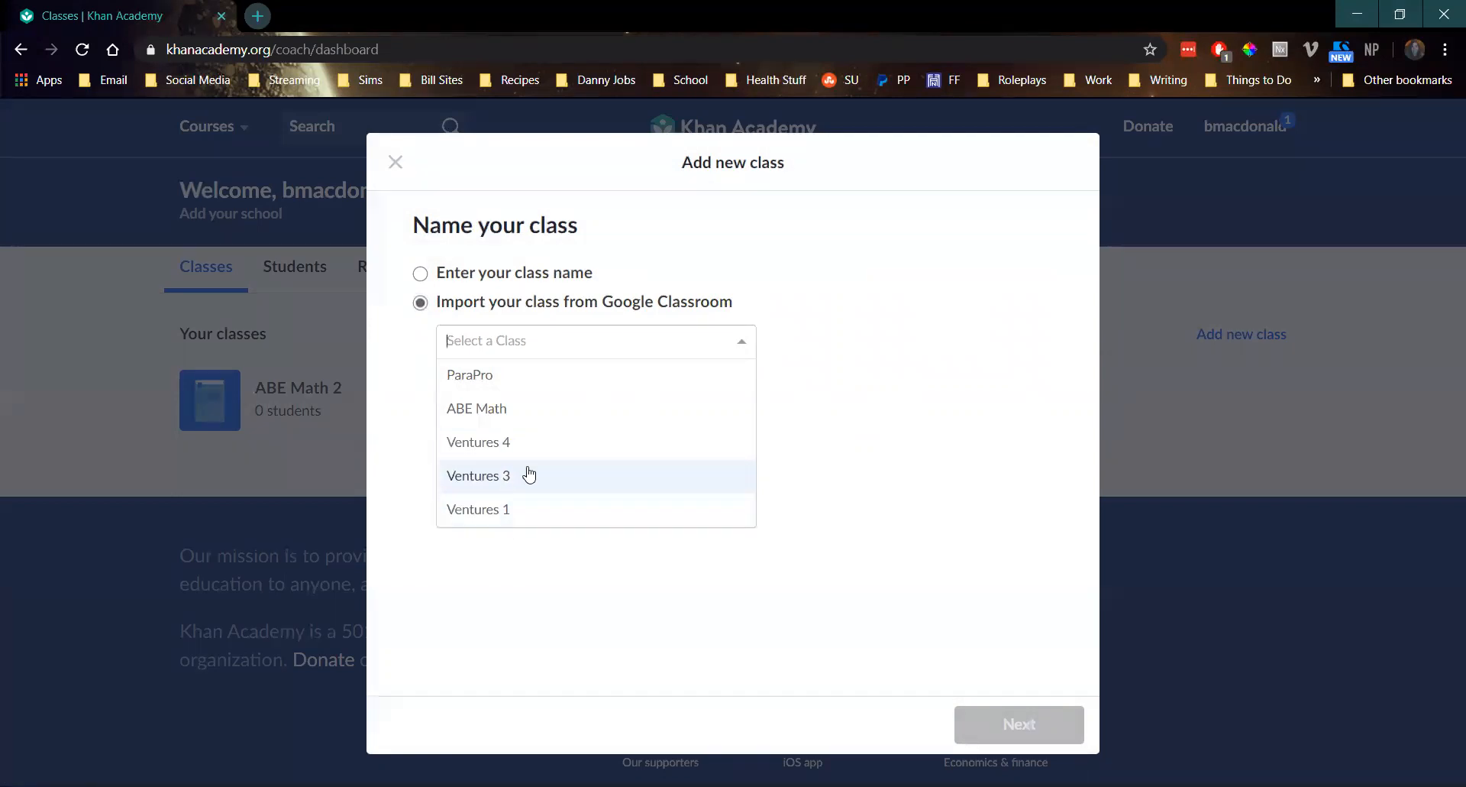
{"action": "left_click", "coordinate": [504, 408]}
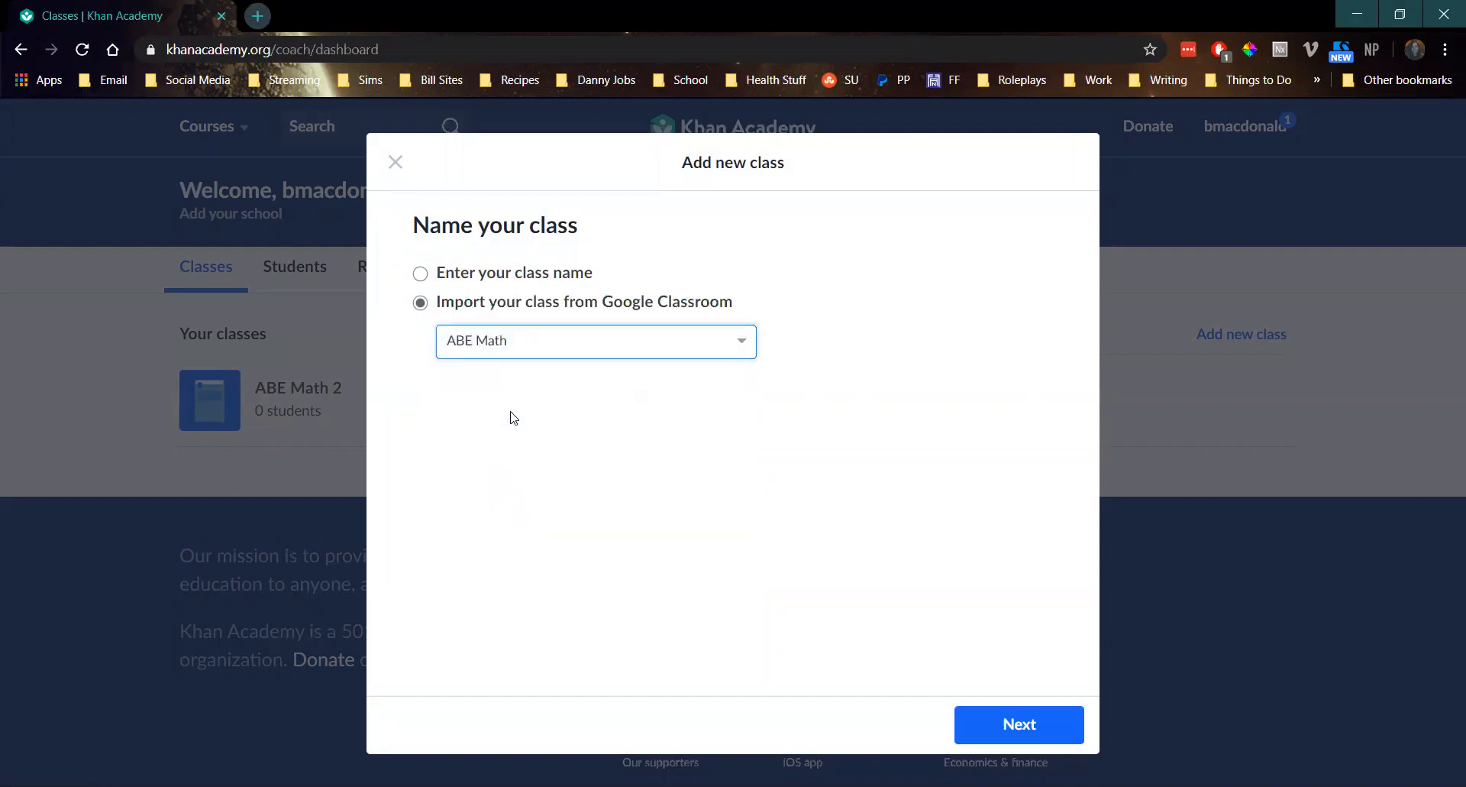
{"action": "left_click", "coordinate": [1040, 732]}
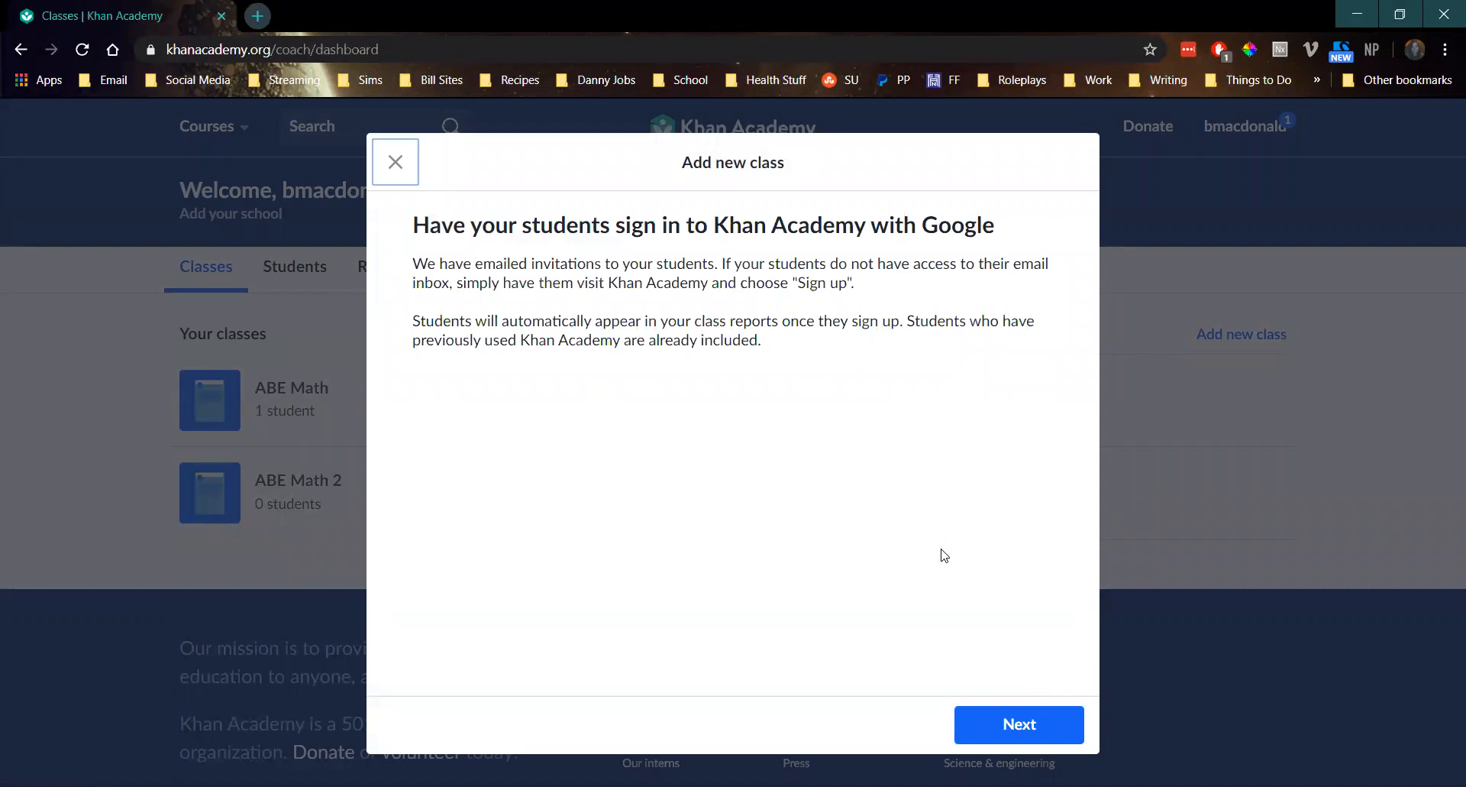
Continue to the course selection and select Pre-algebra, Algebra I, Algebra II and Trigonometry for the ABE Math class
{"action": "left_click", "coordinate": [1021, 735]}
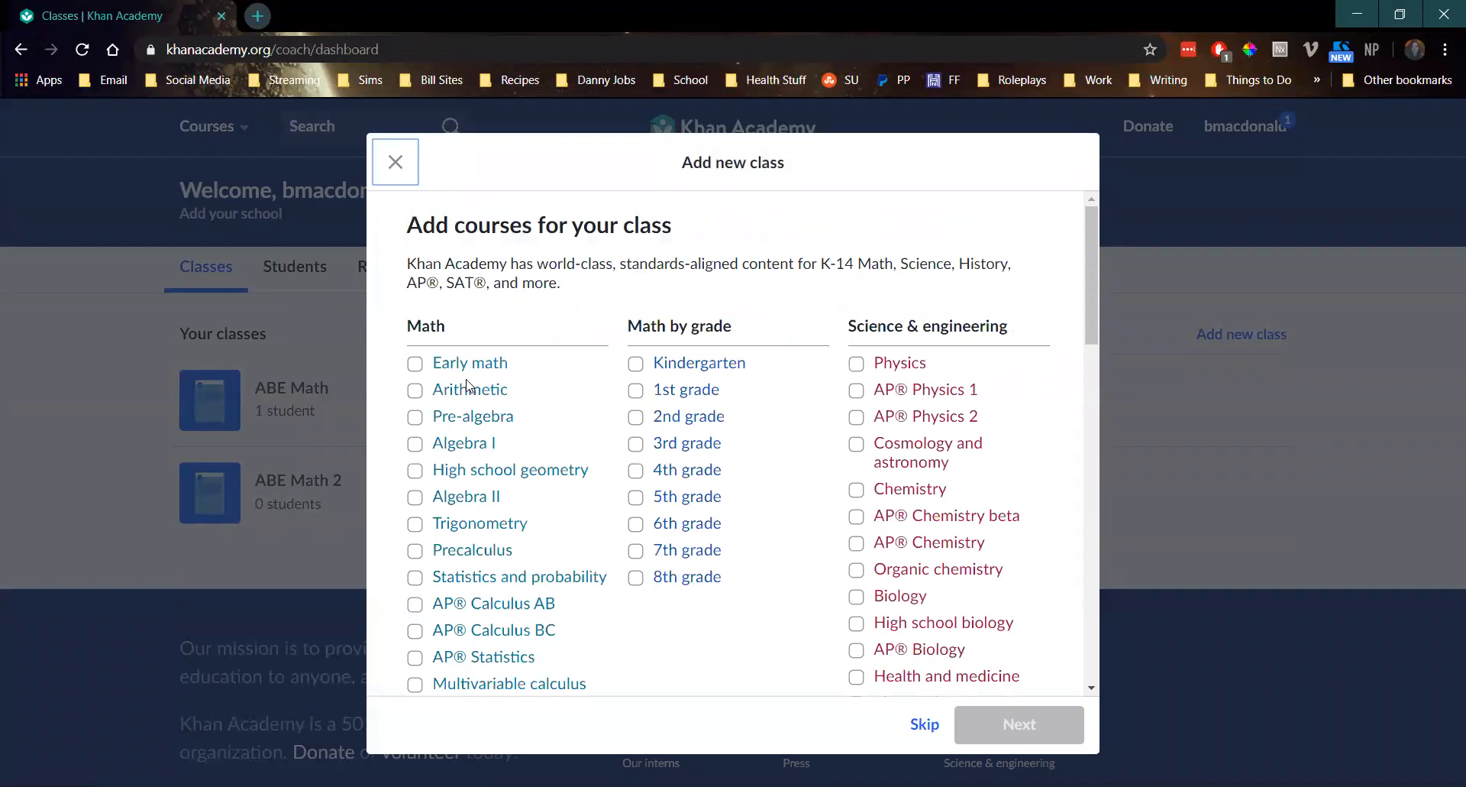
{"action": "left_click", "coordinate": [416, 419]}
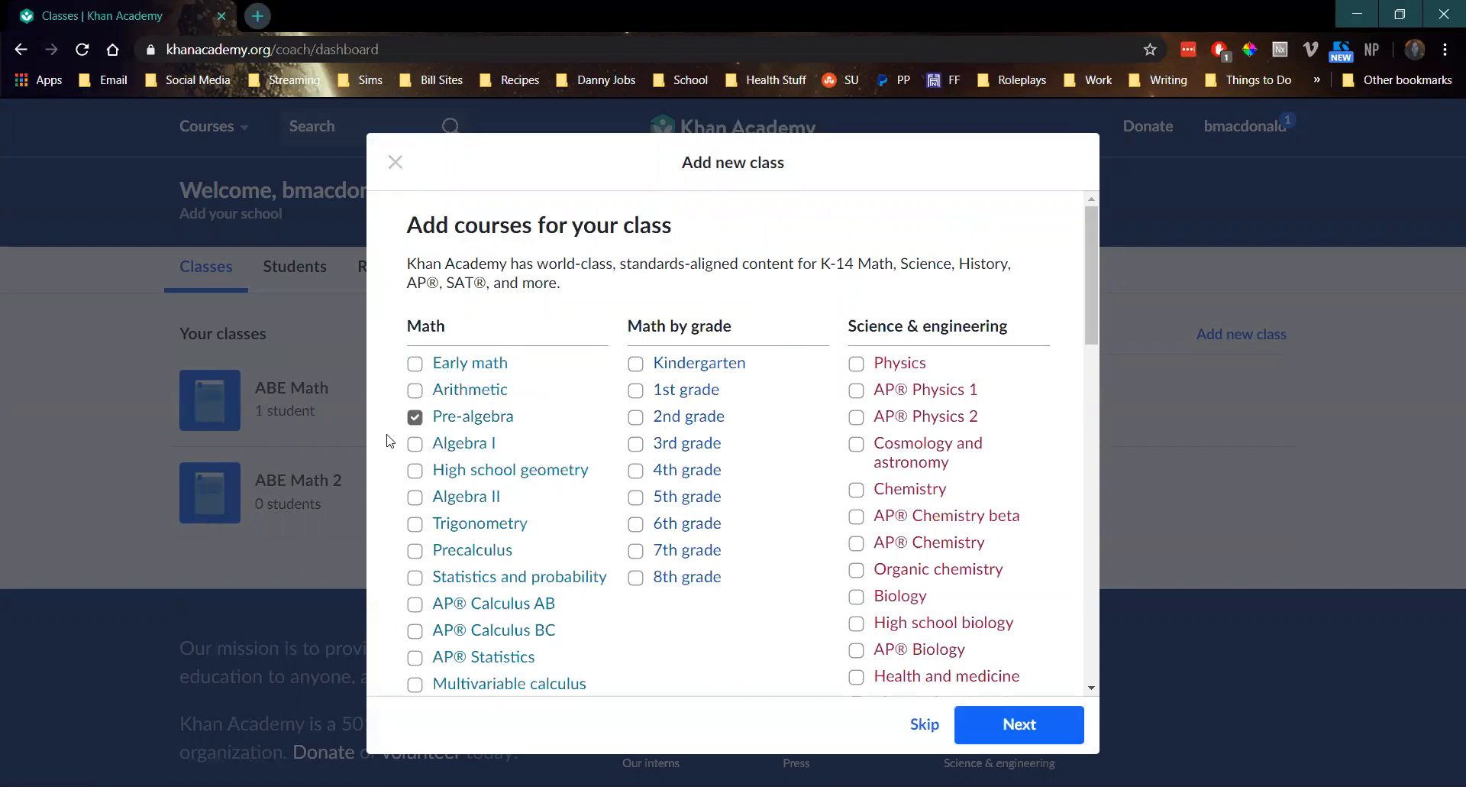
{"action": "left_click", "coordinate": [414, 497]}
{"action": "left_click", "coordinate": [416, 444]}
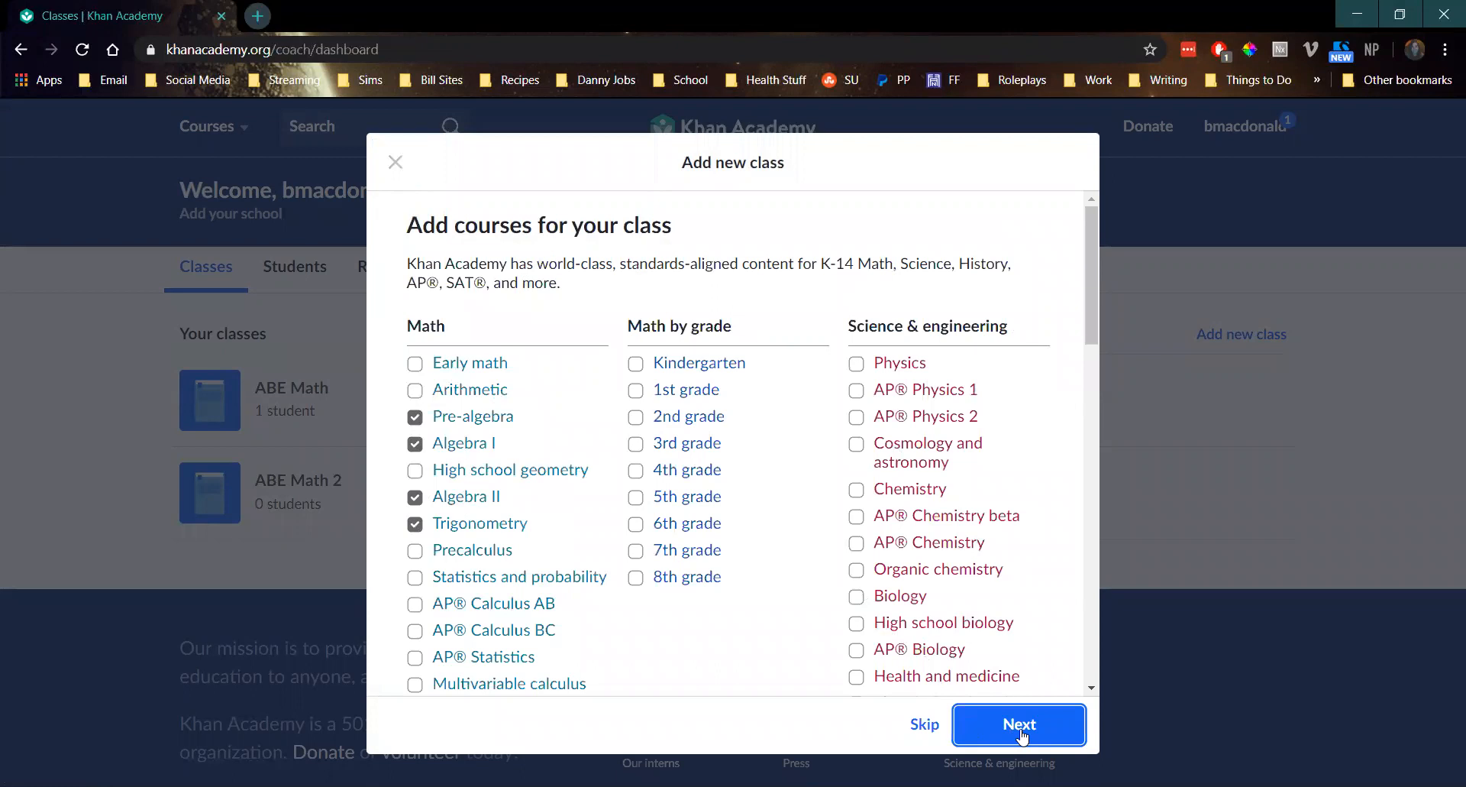
Select the Chemistry, Biology and Physics courses under Science & engineering
{"action": "scroll", "coordinate": [926, 441], "scroll_direction": "down", "scroll_amount": 4}
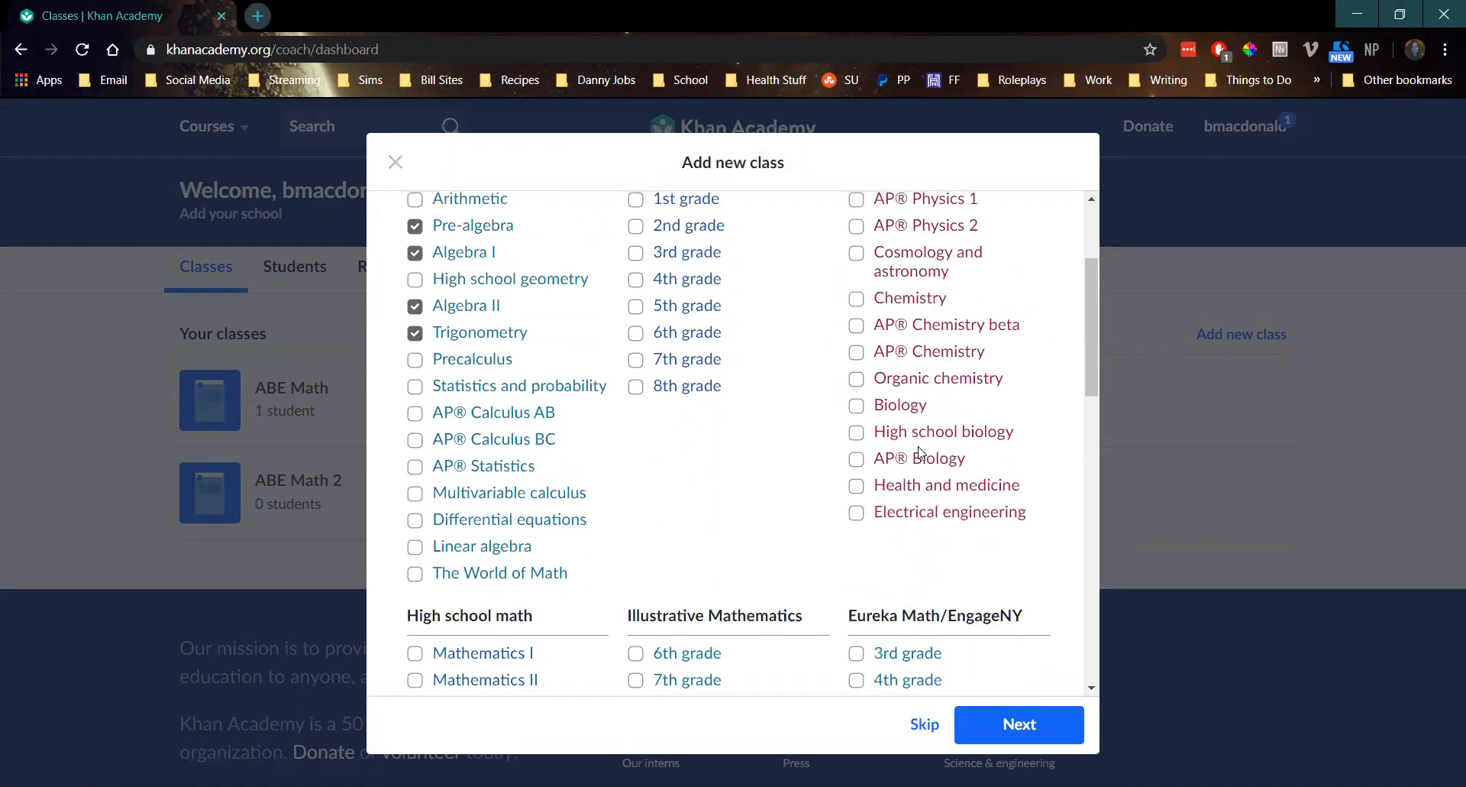
{"action": "scroll", "coordinate": [924, 464], "scroll_direction": "up", "scroll_amount": 3}
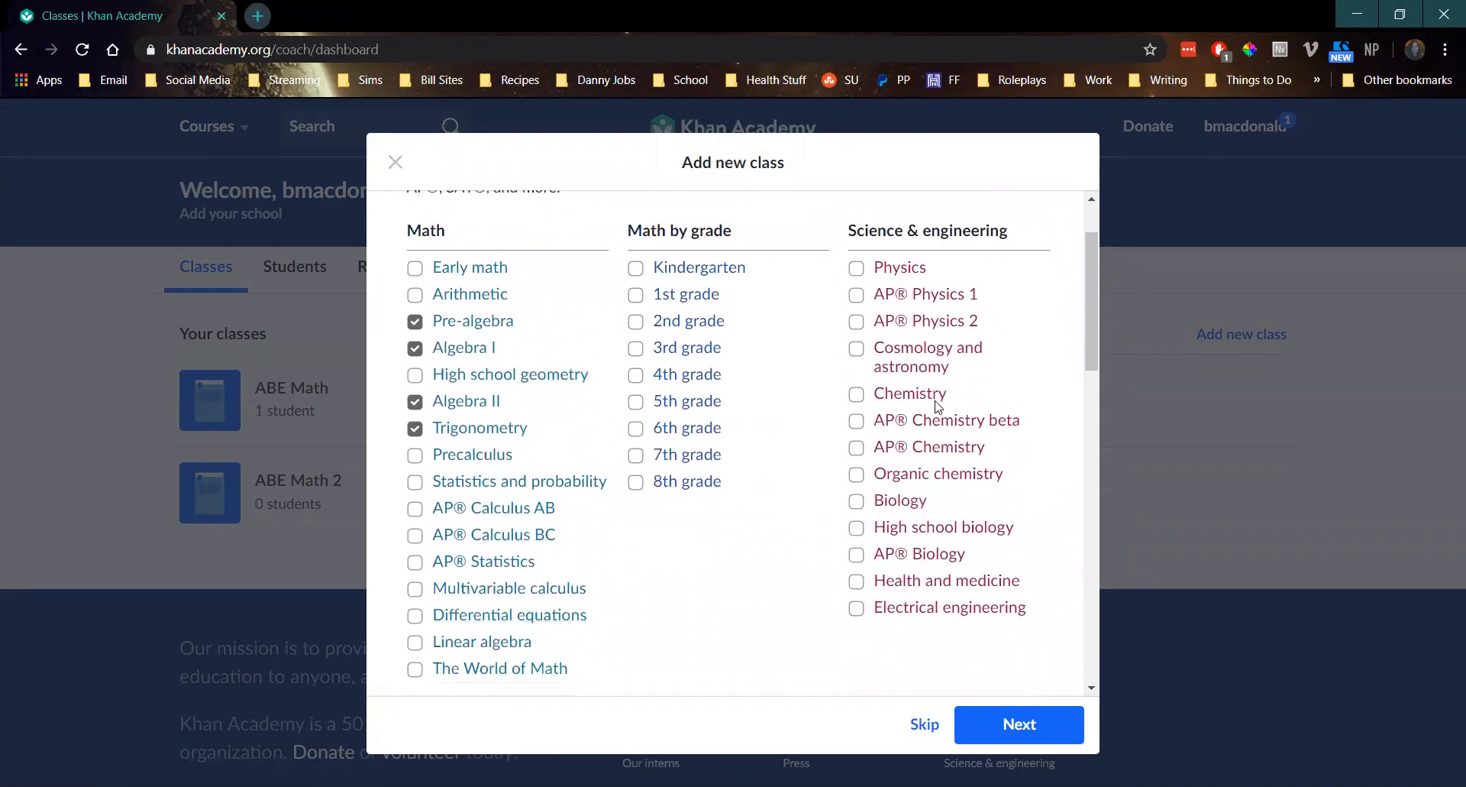
{"action": "left_click", "coordinate": [857, 392]}
{"action": "left_click", "coordinate": [861, 505]}
{"action": "left_click", "coordinate": [870, 272]}
Select the US history, World history and Grammar courses under Arts & humanities
{"action": "scroll", "coordinate": [882, 434], "scroll_direction": "down", "scroll_amount": 6}
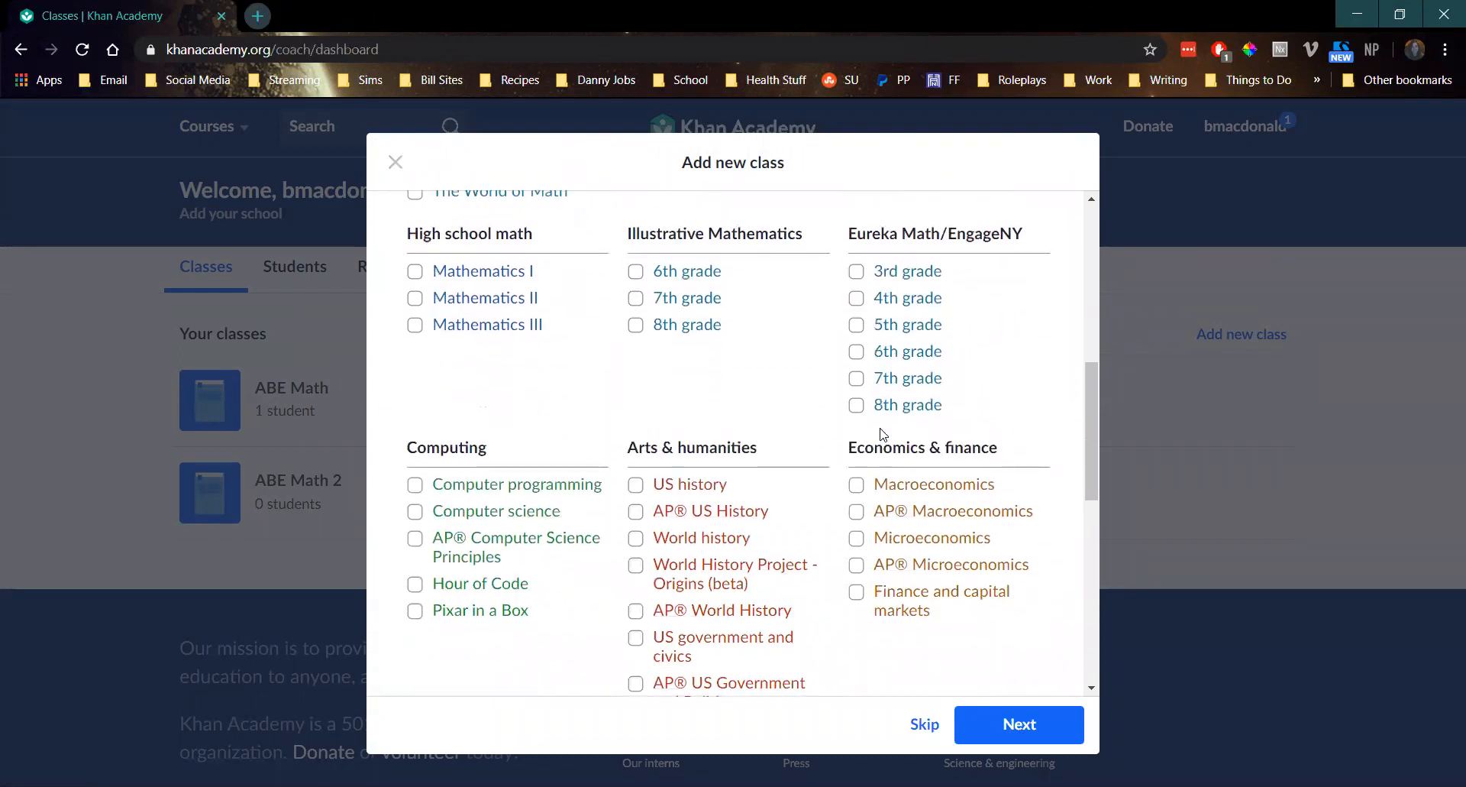
{"action": "scroll", "coordinate": [769, 506], "scroll_direction": "down", "scroll_amount": 4}
{"action": "scroll", "coordinate": [709, 519], "scroll_direction": "up", "scroll_amount": 1}
{"action": "left_click", "coordinate": [636, 295]}
{"action": "left_click", "coordinate": [639, 348]}
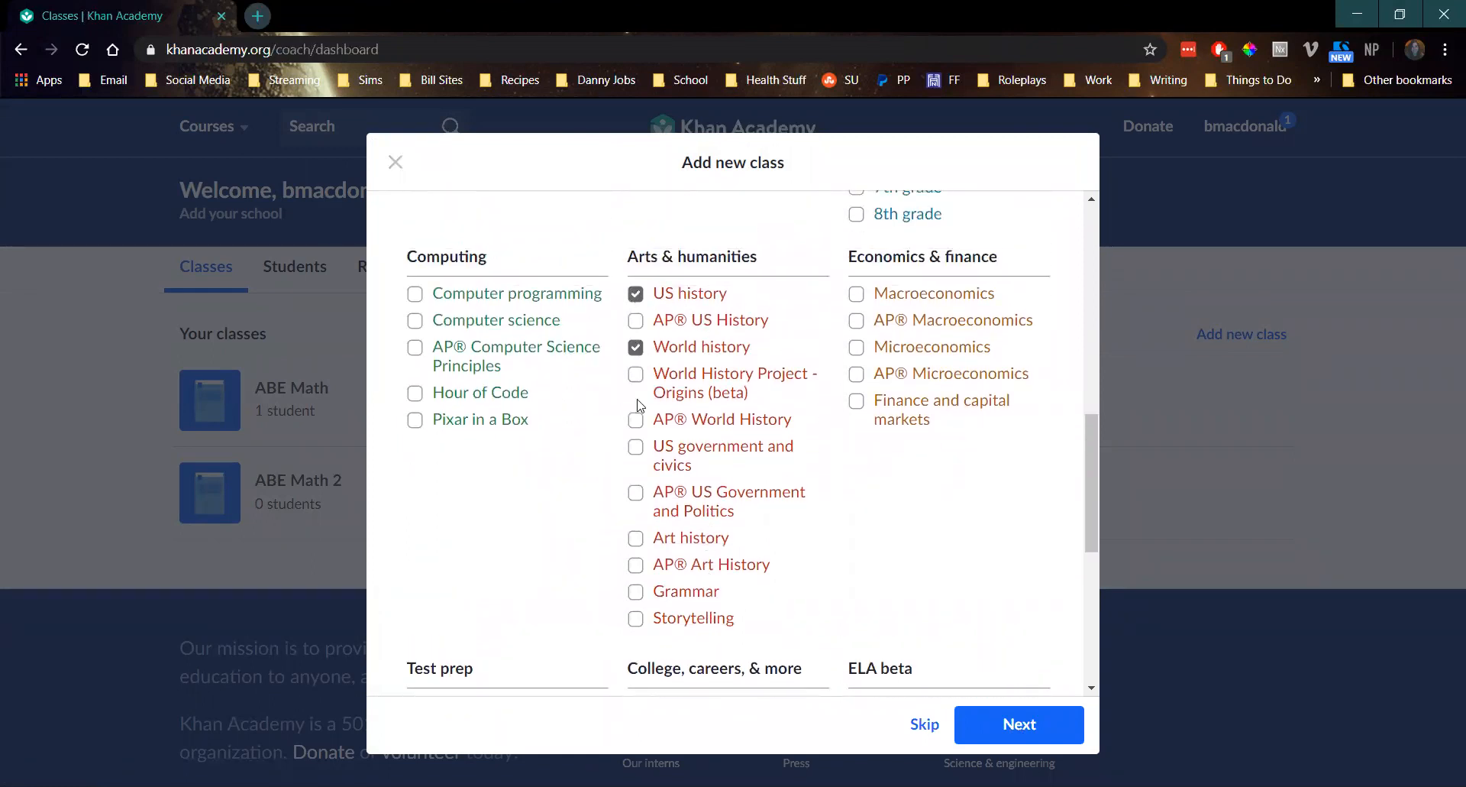
{"action": "left_click", "coordinate": [635, 593]}
Review the selected courses and the remaining categories, including test prep, careers and ELA beta, in the course list
{"action": "scroll", "coordinate": [868, 506], "scroll_direction": "down", "scroll_amount": 4}
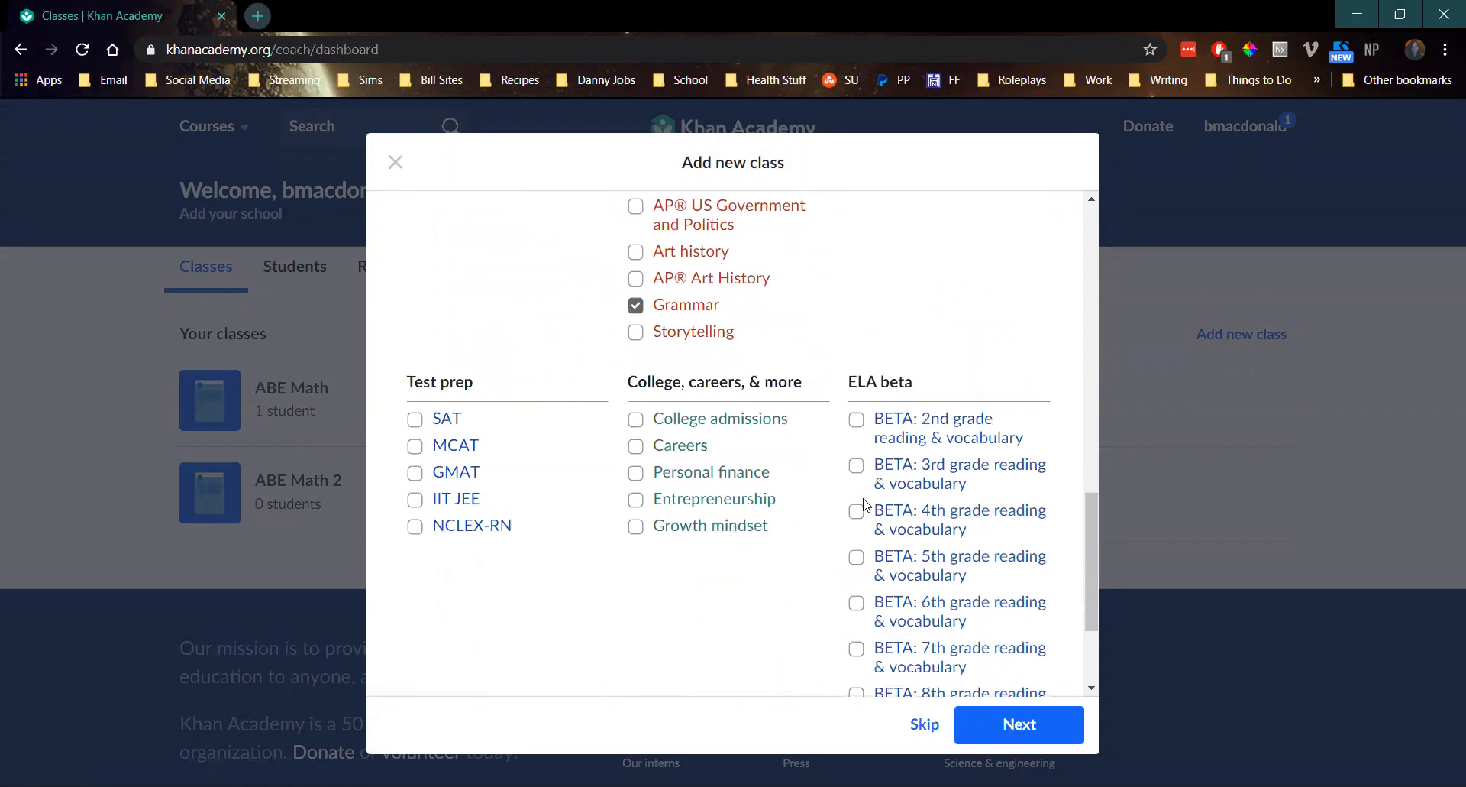
{"action": "scroll", "coordinate": [811, 594], "scroll_direction": "up", "scroll_amount": 5}
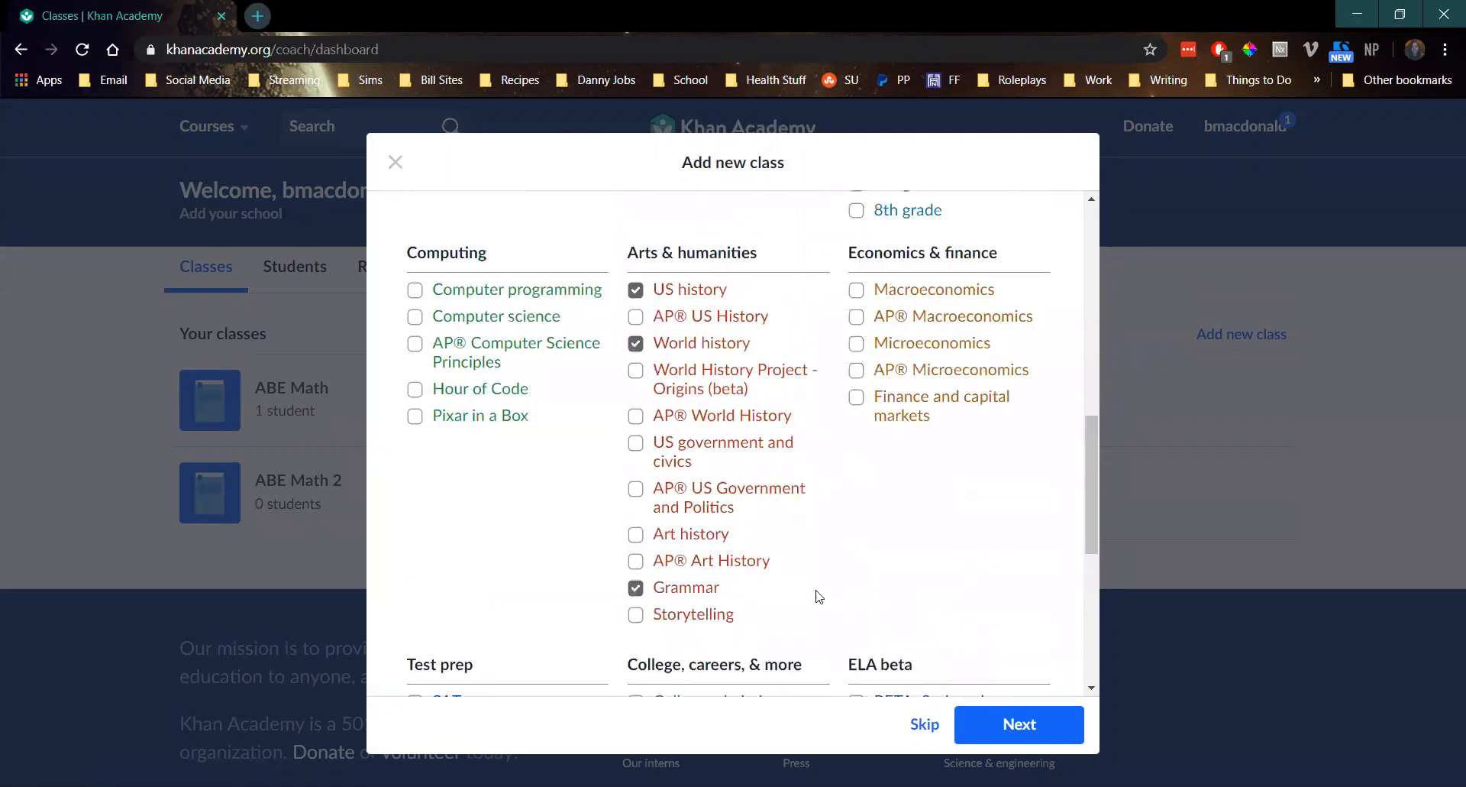
{"action": "scroll", "coordinate": [840, 590], "scroll_direction": "up", "scroll_amount": 6}
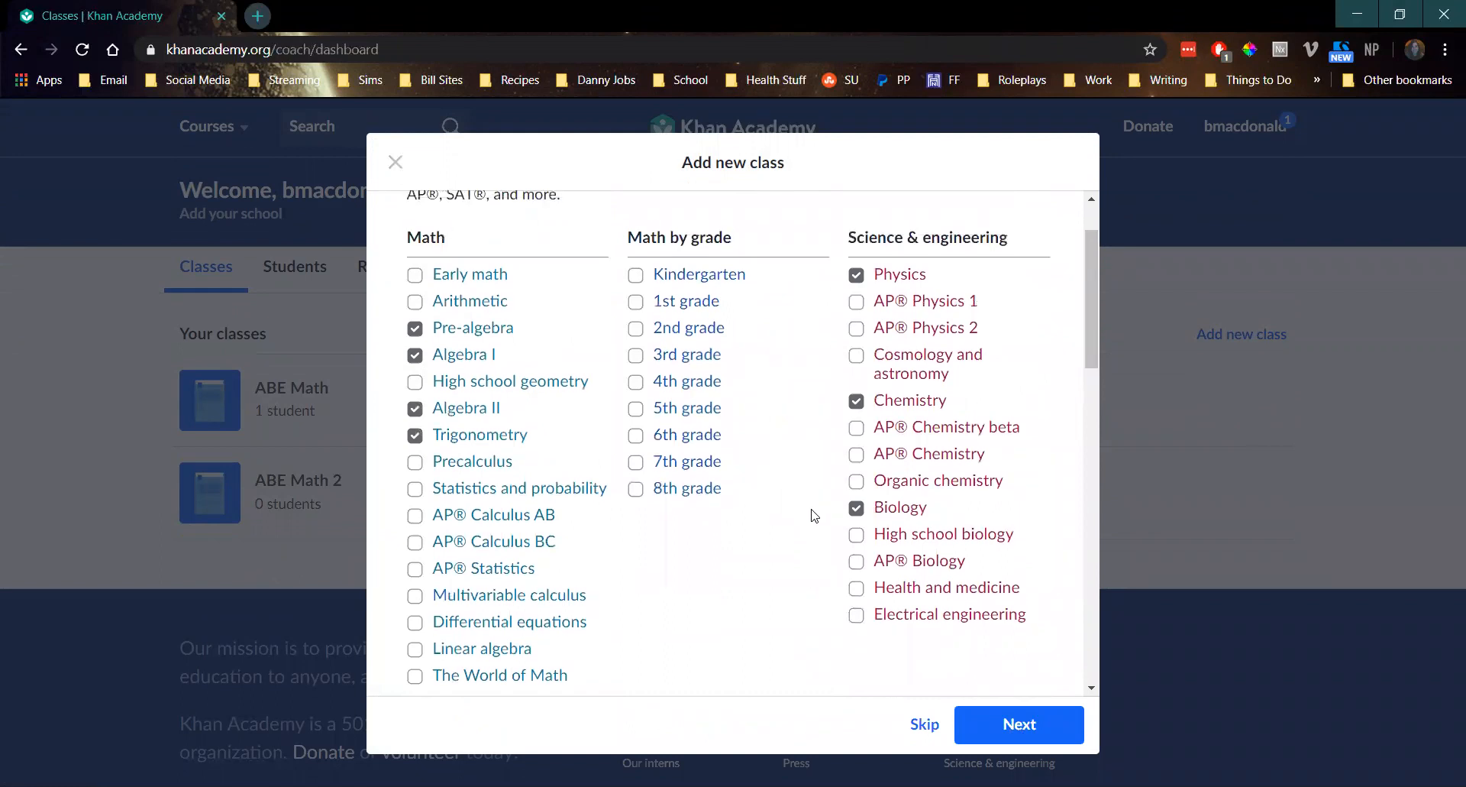
{"action": "scroll", "coordinate": [814, 516], "scroll_direction": "down", "scroll_amount": 4}
{"action": "scroll", "coordinate": [809, 523], "scroll_direction": "down", "scroll_amount": 5}
{"action": "scroll", "coordinate": [809, 526], "scroll_direction": "up", "scroll_amount": 2}
{"action": "scroll", "coordinate": [809, 527], "scroll_direction": "down", "scroll_amount": 5}
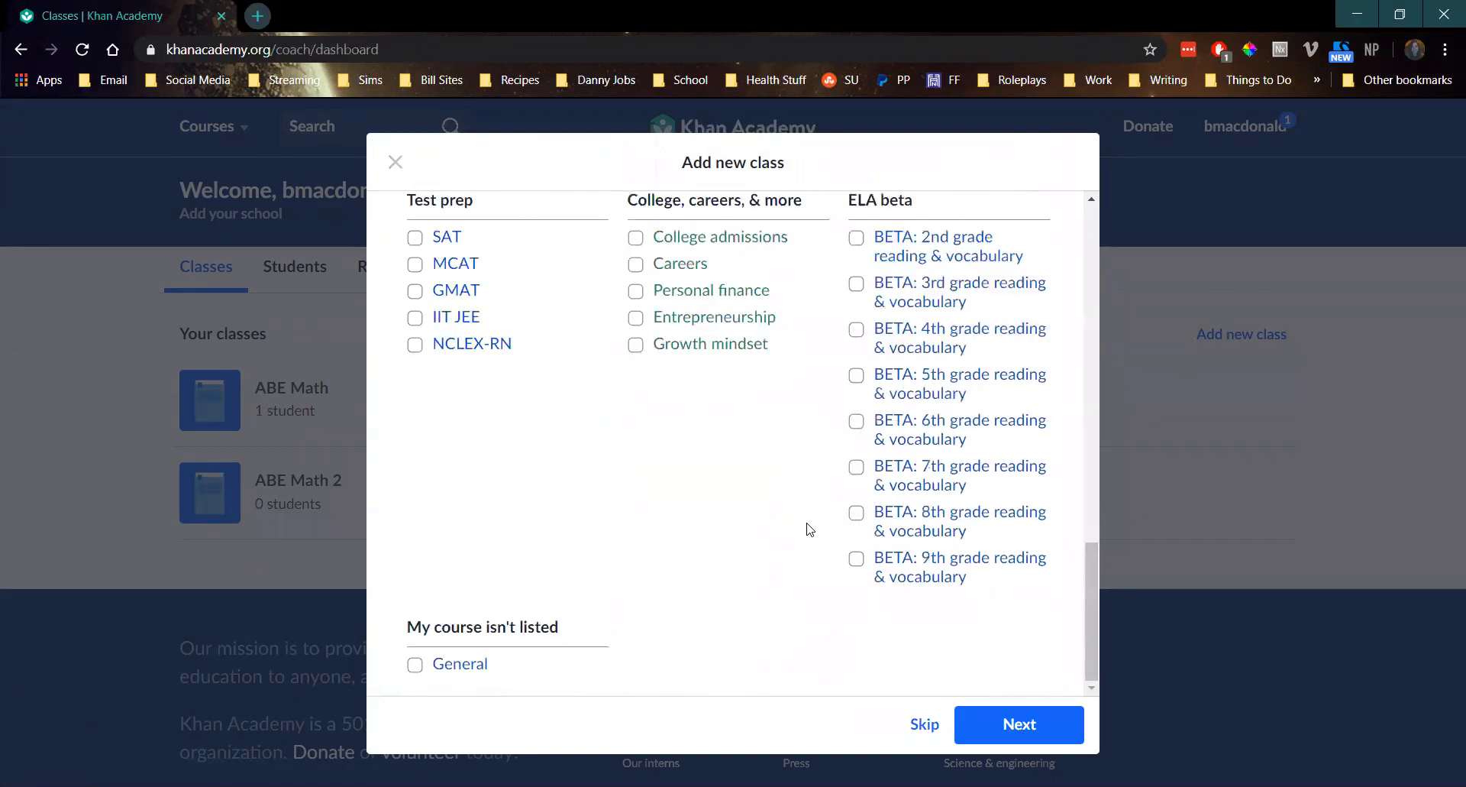
Confirm the course selection, skip the SAT teacher tools and close the class creation dialog
{"action": "left_click", "coordinate": [1048, 722]}
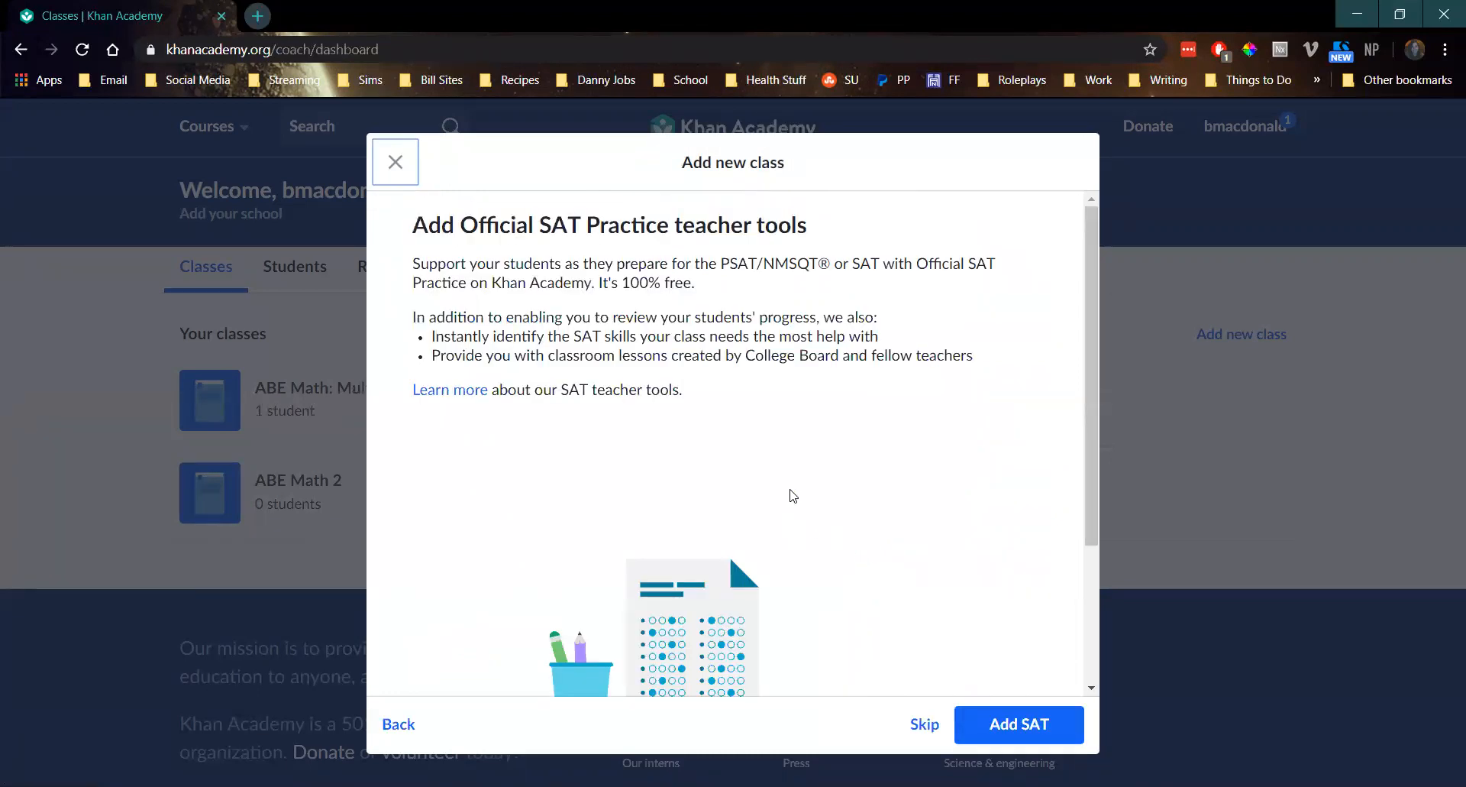
{"action": "left_click", "coordinate": [923, 726]}
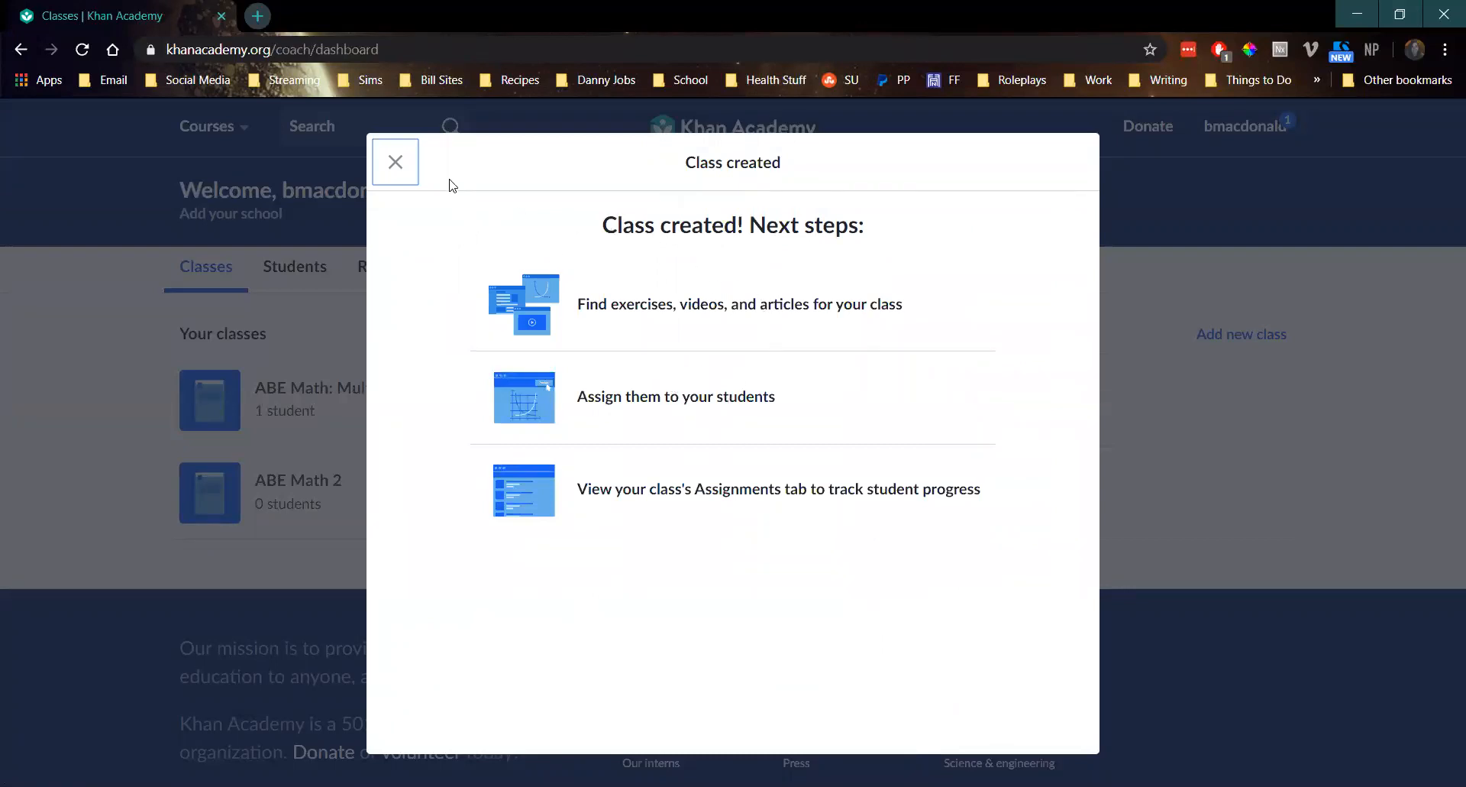
{"action": "left_click", "coordinate": [395, 163]}
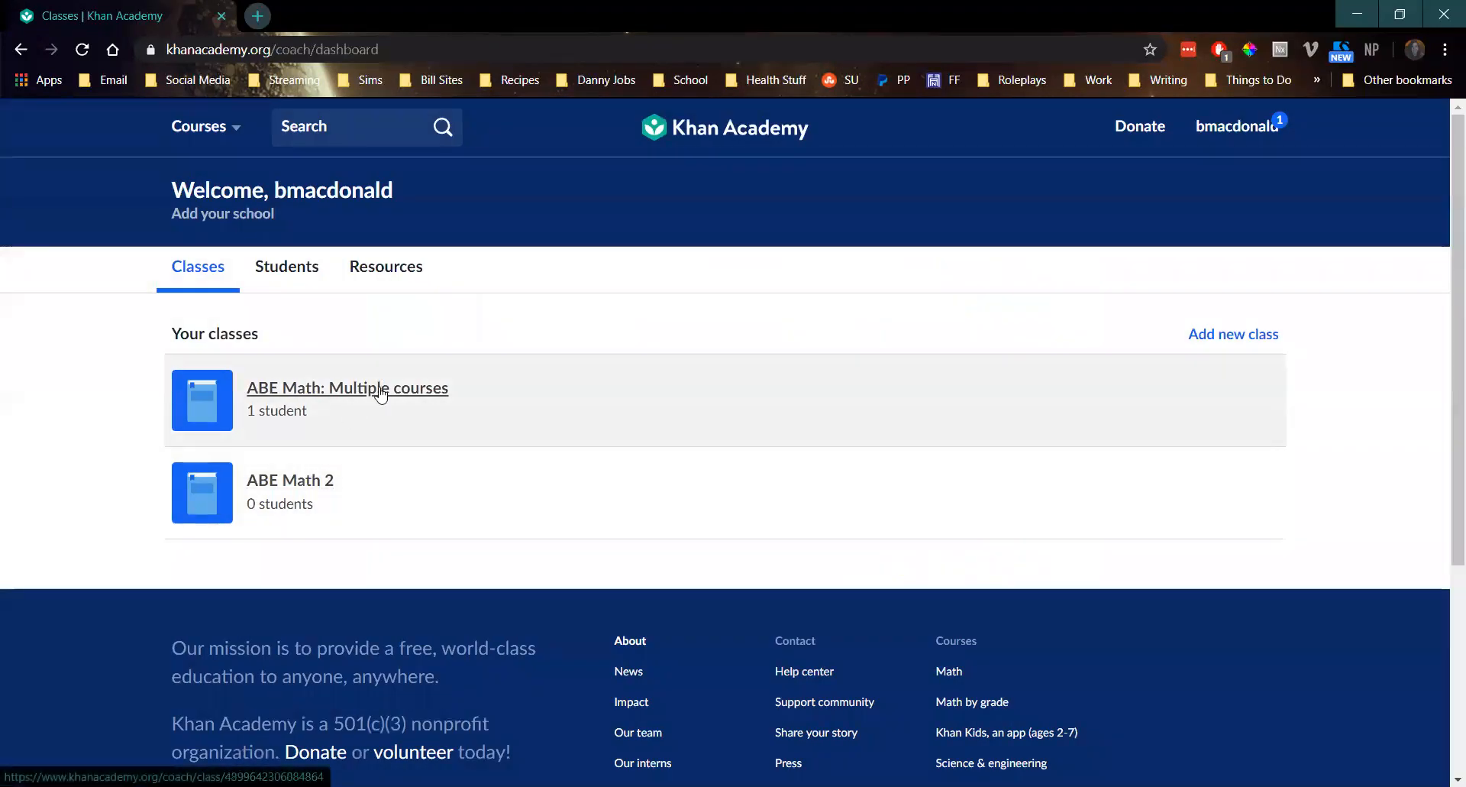
Open the ABE Math class roster and view the student's activity log and assignments
{"action": "left_click", "coordinate": [382, 389]}
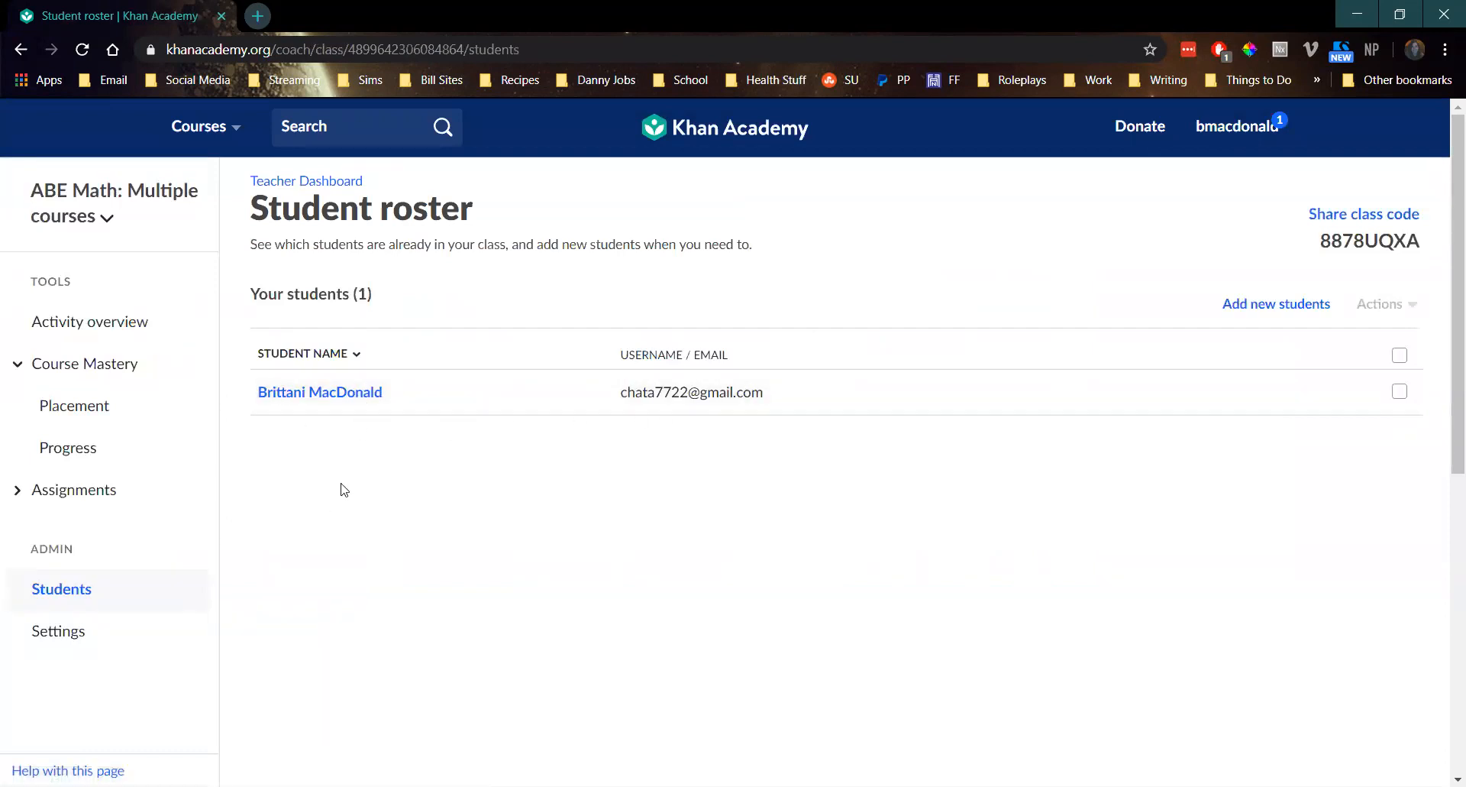
{"action": "left_click", "coordinate": [337, 397]}
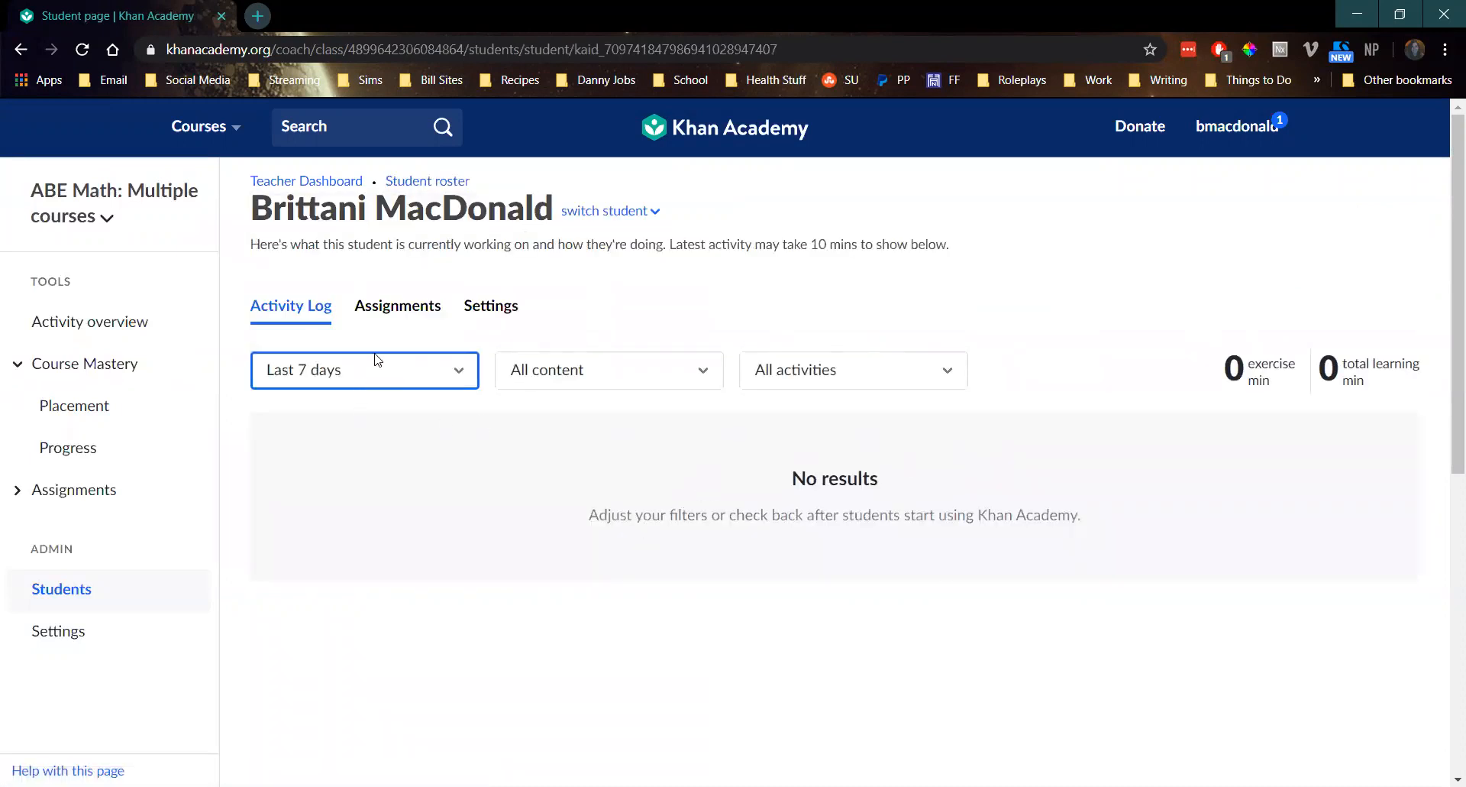
{"action": "left_click", "coordinate": [396, 313]}
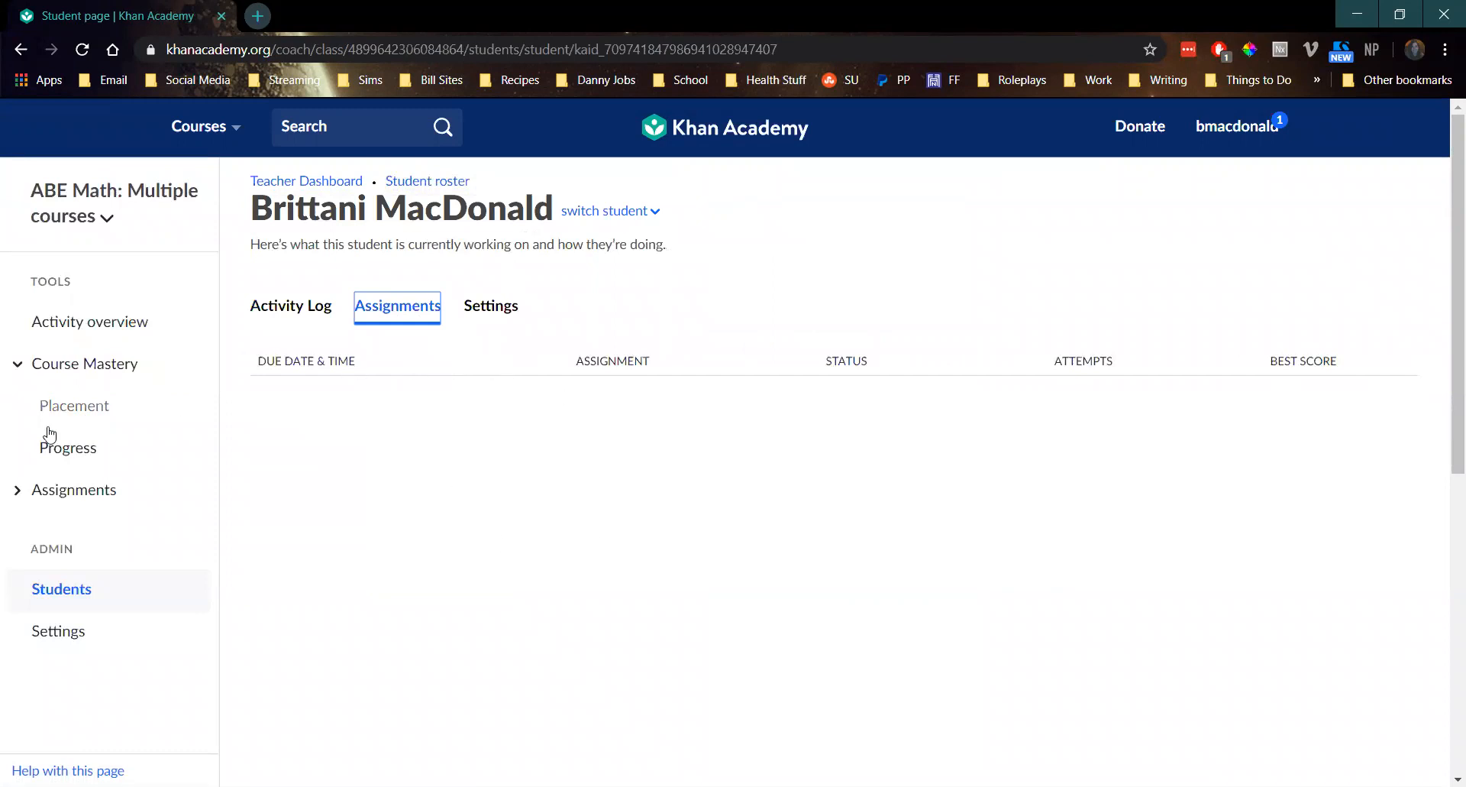
Open the class's content assignment page and select the Fractions unit of Pre-algebra
{"action": "left_click", "coordinate": [67, 490]}
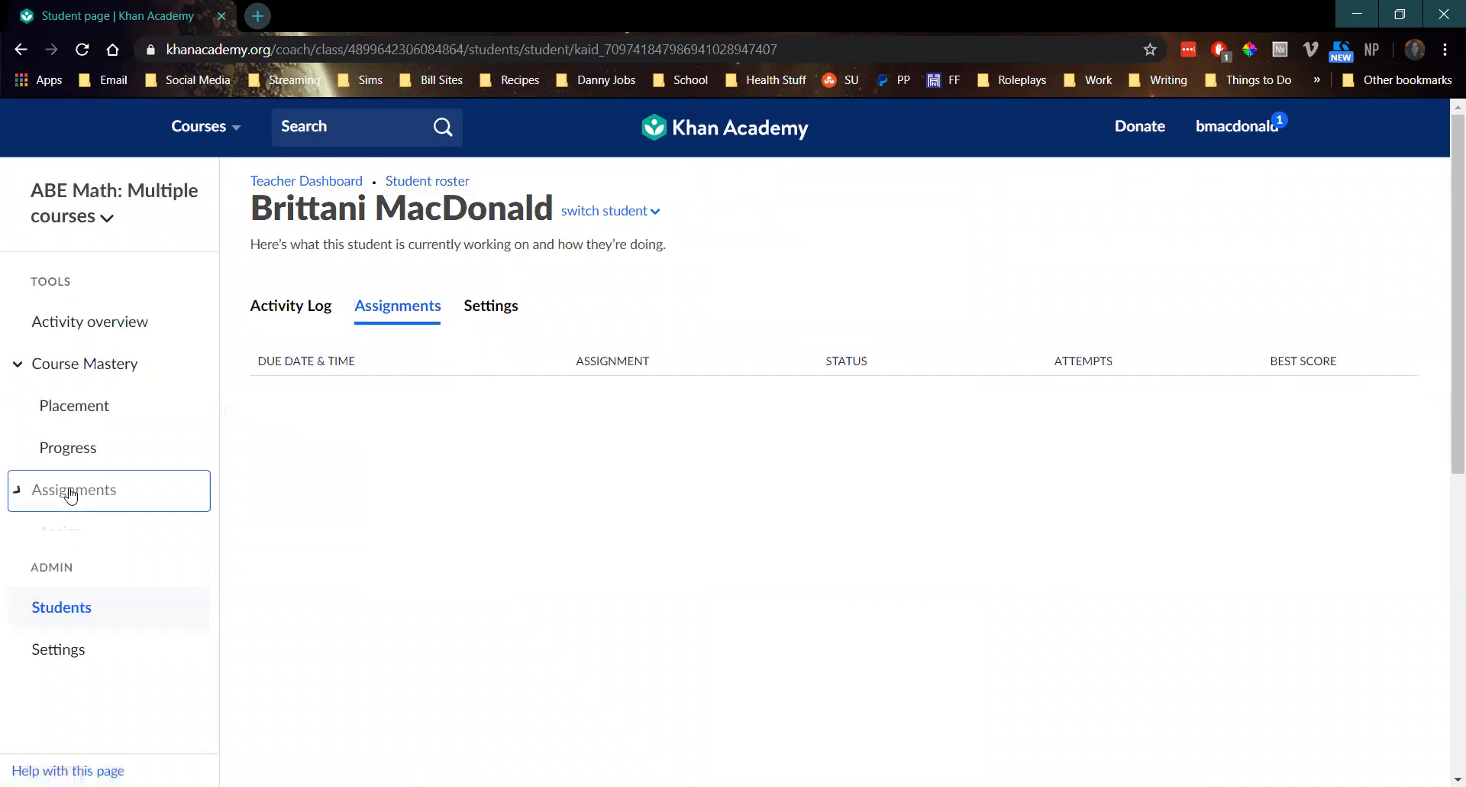
{"action": "left_click", "coordinate": [64, 531]}
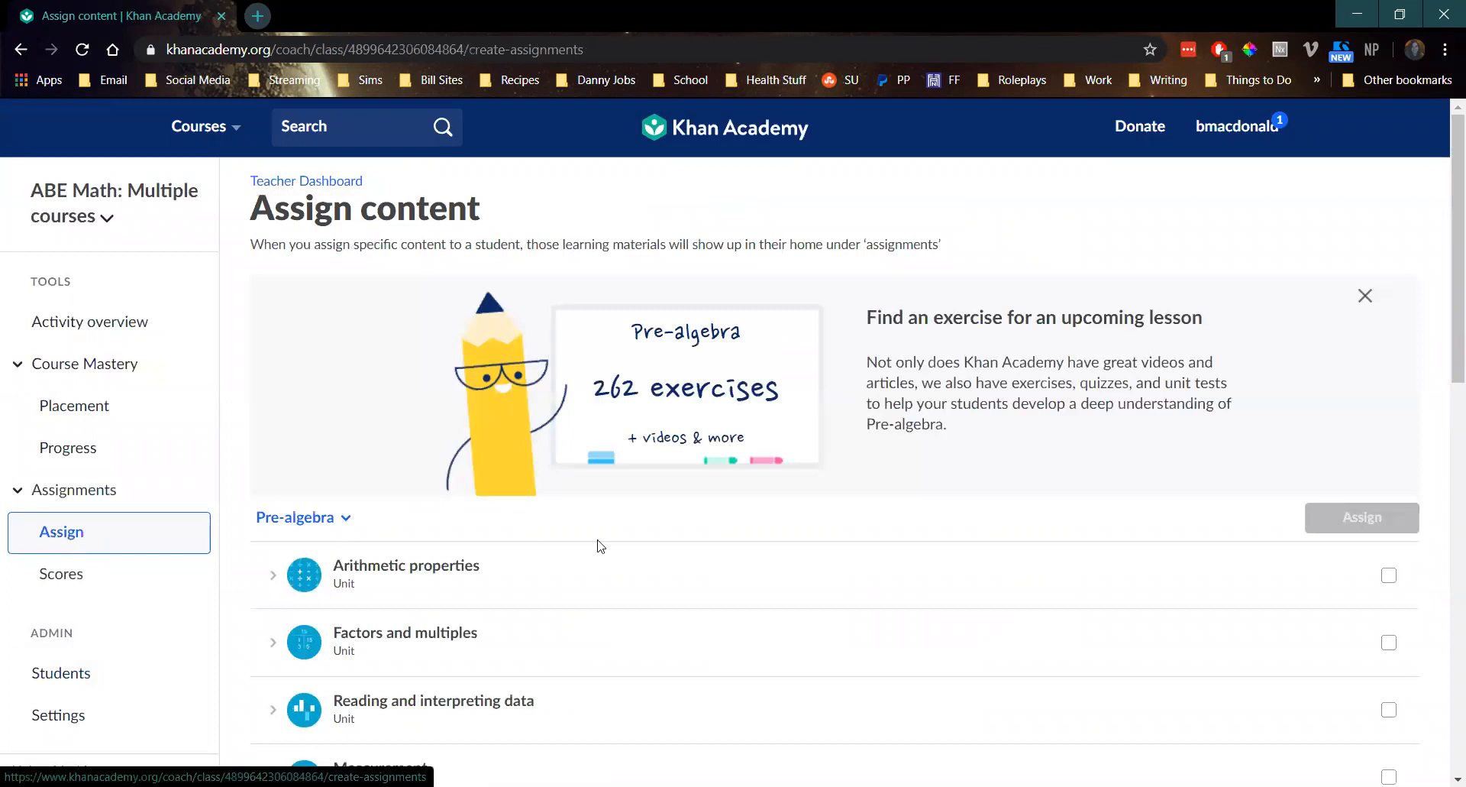
{"action": "scroll", "coordinate": [601, 546], "scroll_direction": "down", "scroll_amount": 3}
{"action": "scroll", "coordinate": [599, 544], "scroll_direction": "up", "scroll_amount": 1}
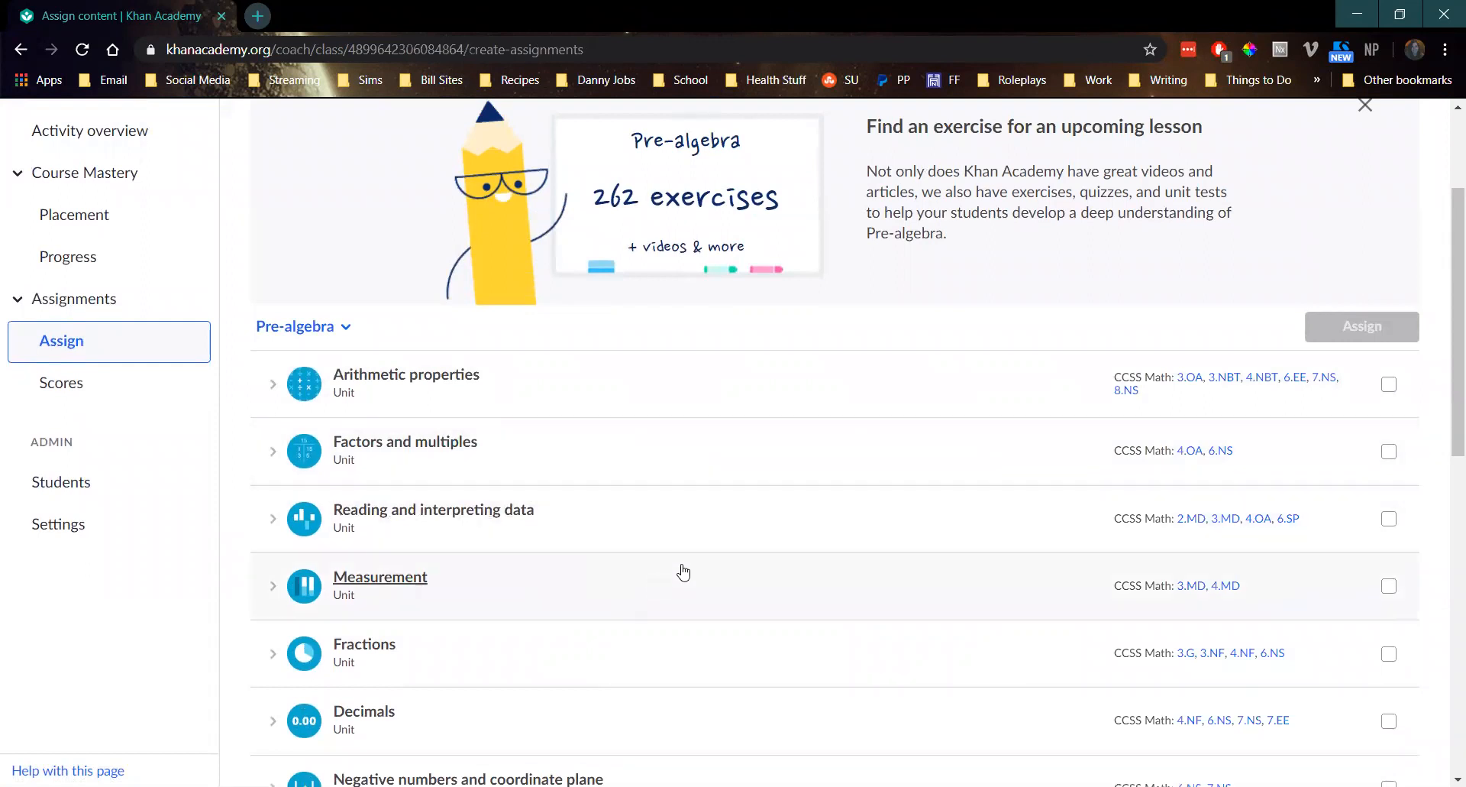
{"action": "scroll", "coordinate": [614, 577], "scroll_direction": "down", "scroll_amount": 1}
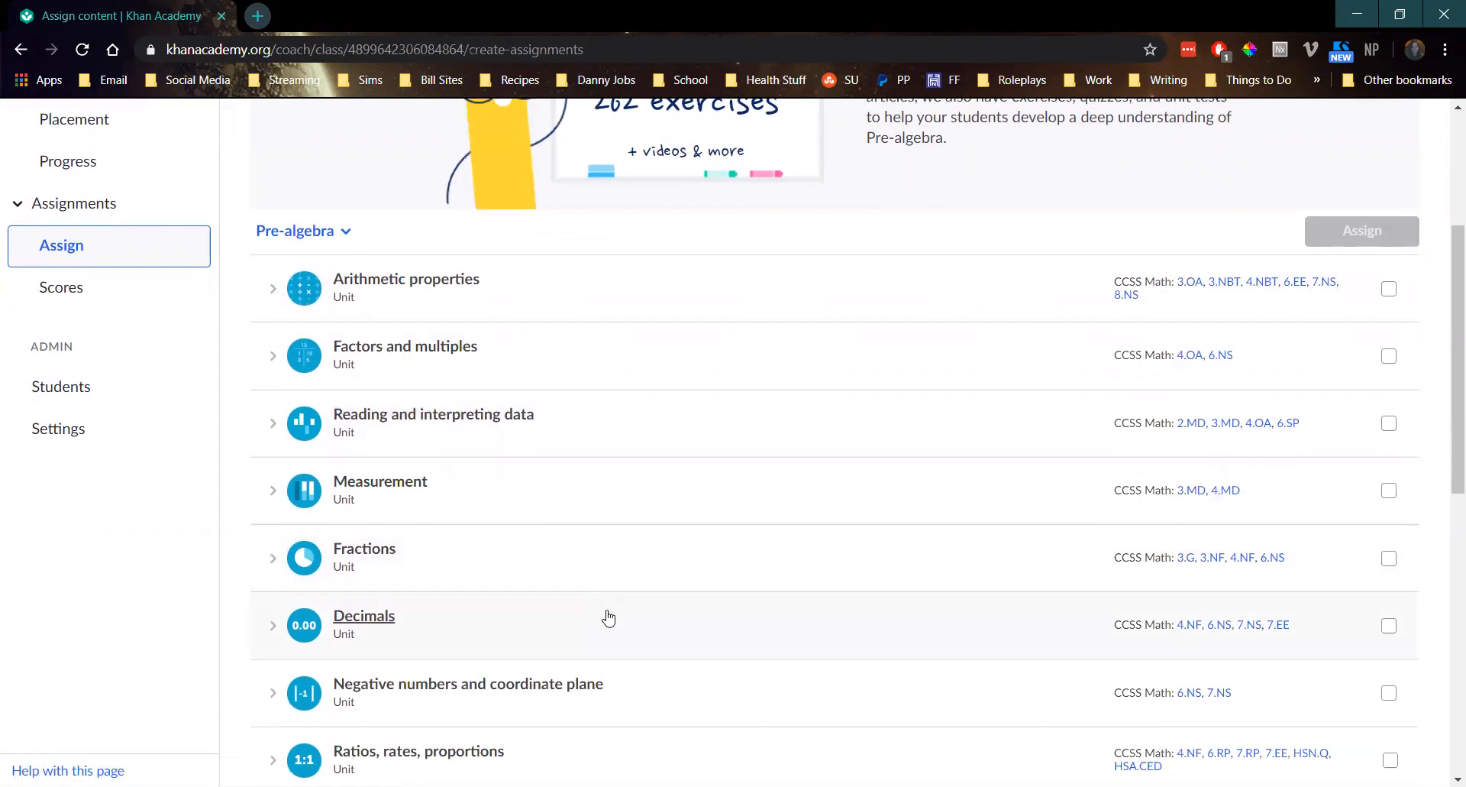
{"action": "left_click", "coordinate": [1389, 558]}
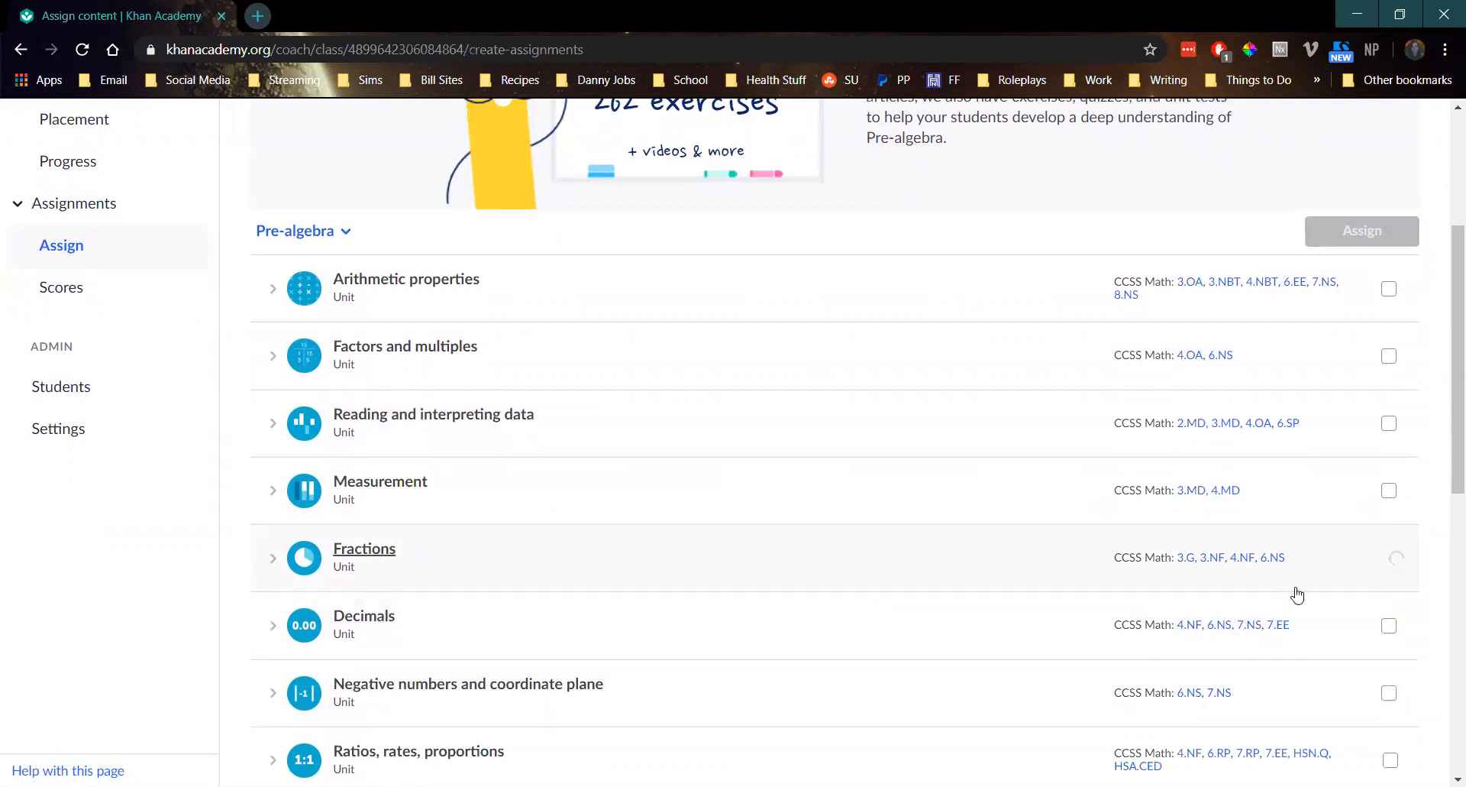
Expand the Fractions unit, review its included lessons and quizzes, and collapse it again
{"action": "scroll", "coordinate": [1112, 565], "scroll_direction": "down", "scroll_amount": 2}
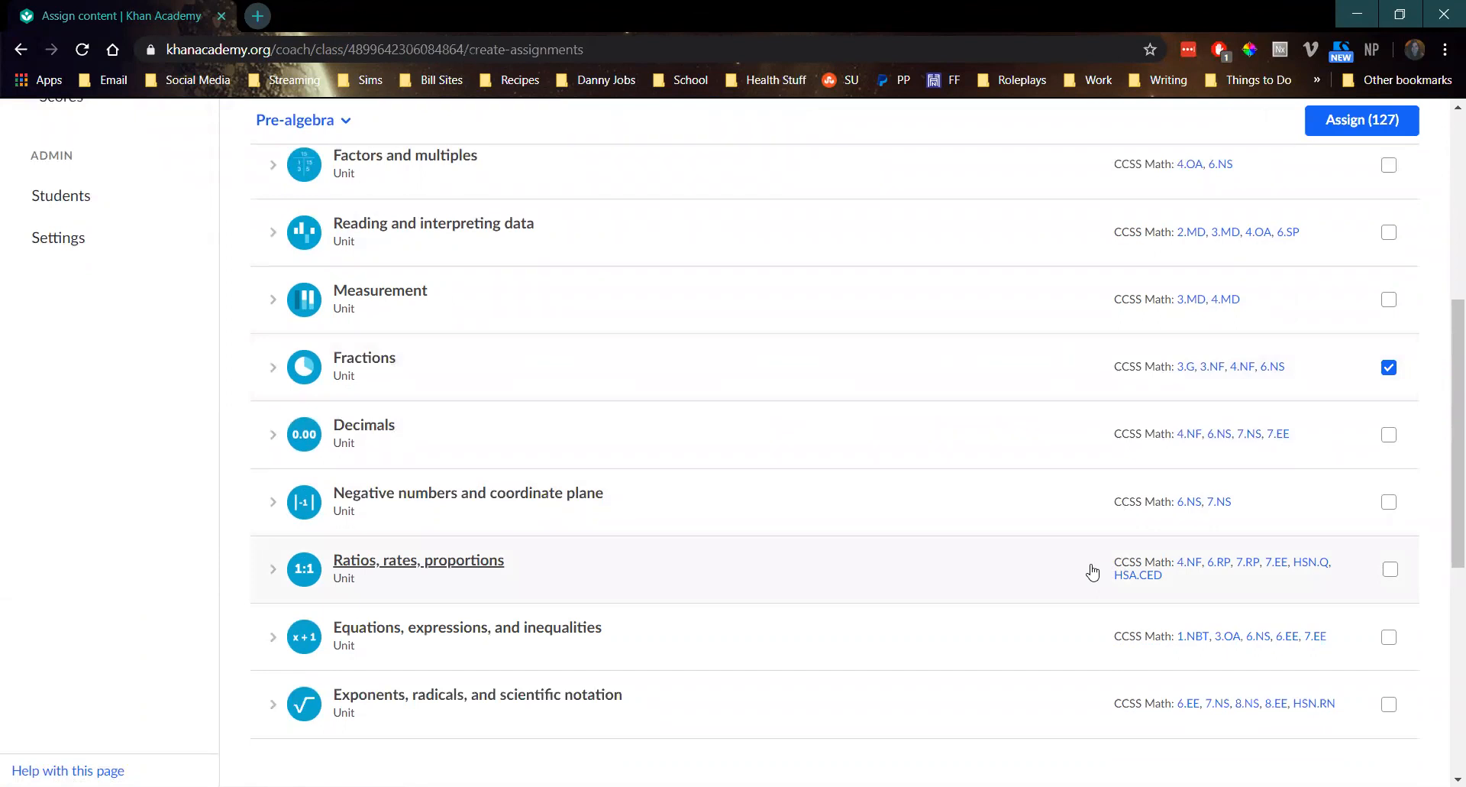
{"action": "left_click", "coordinate": [274, 368]}
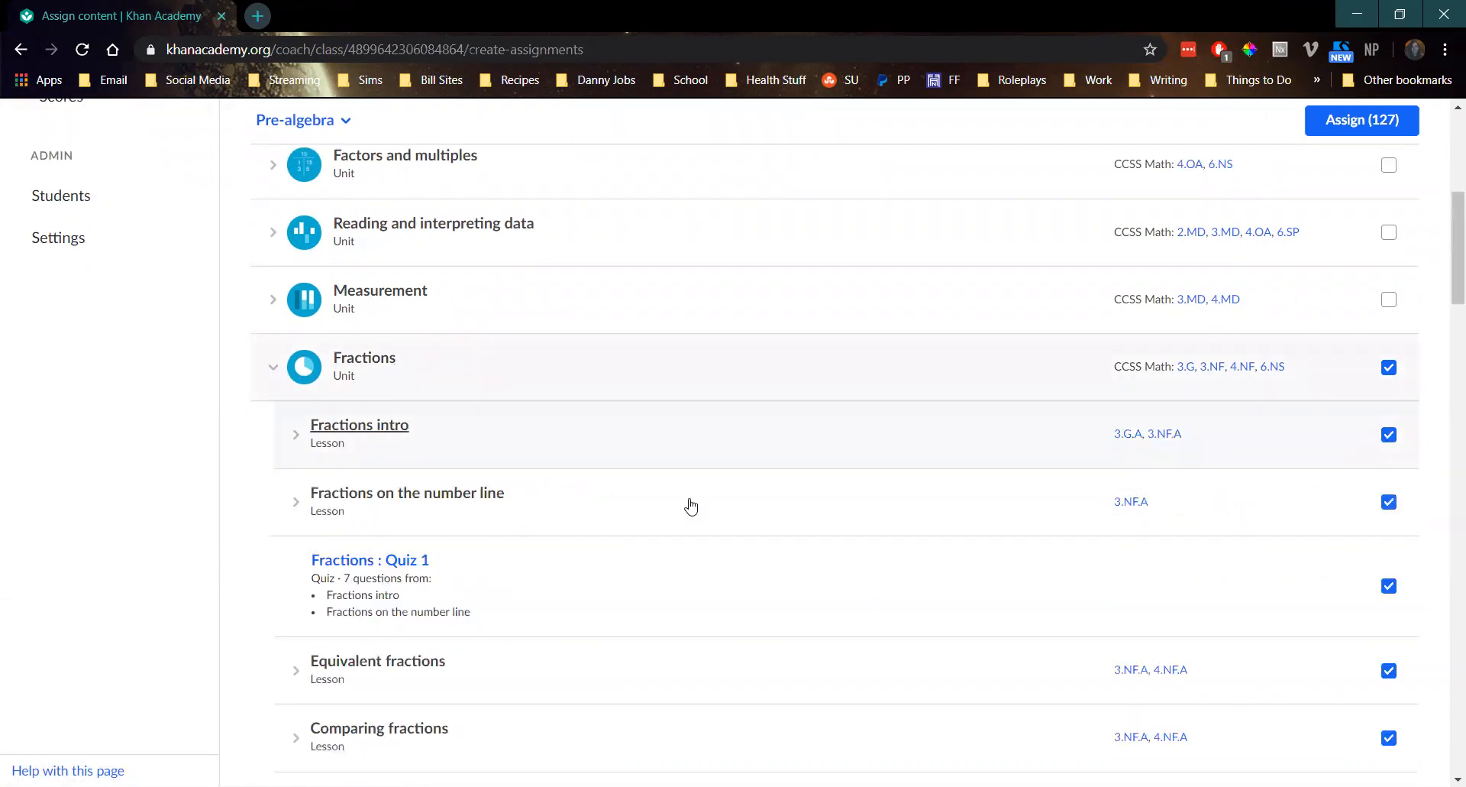
{"action": "scroll", "coordinate": [979, 534], "scroll_direction": "down", "scroll_amount": 9}
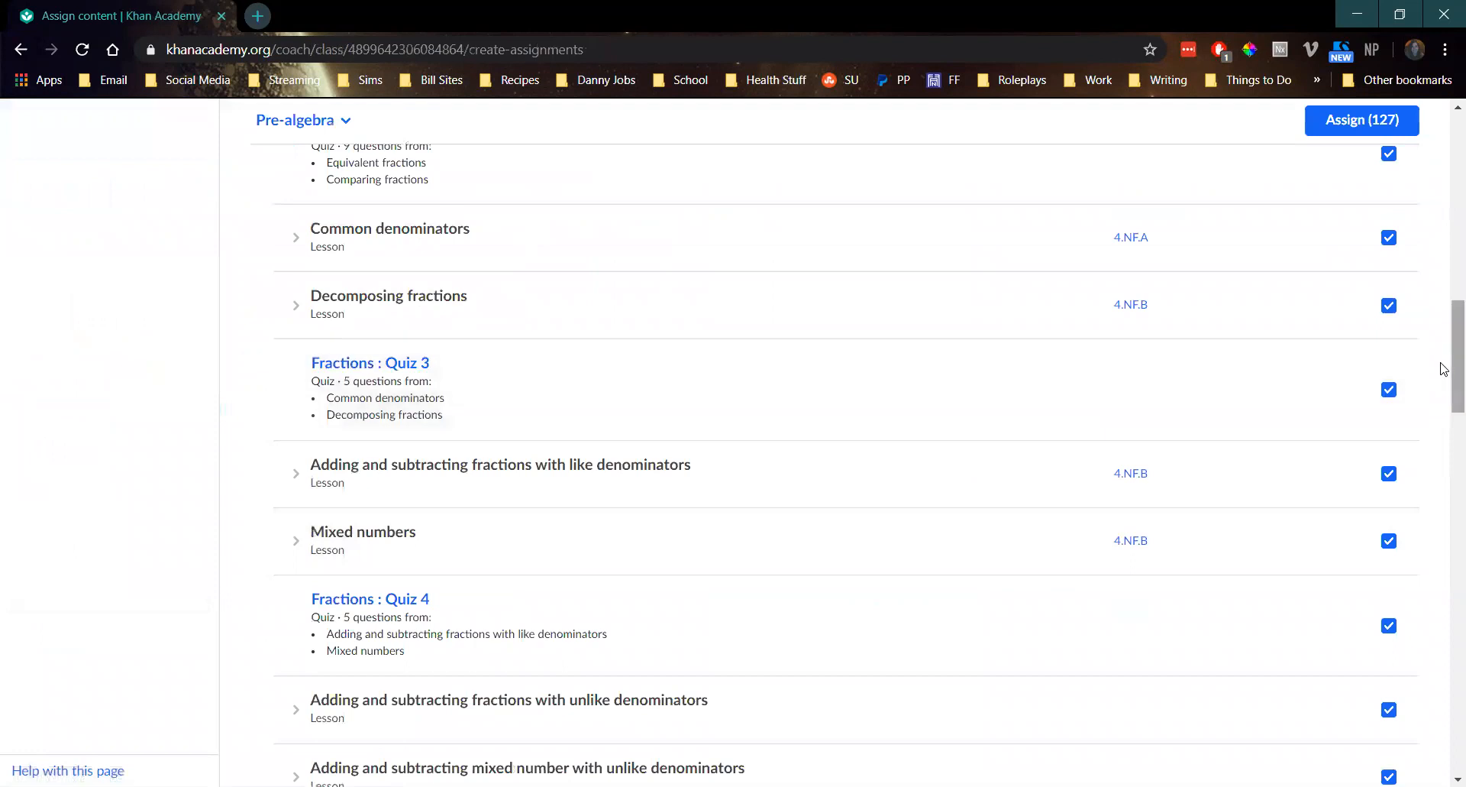
{"action": "scroll", "coordinate": [1384, 427], "scroll_direction": "down", "scroll_amount": 2}
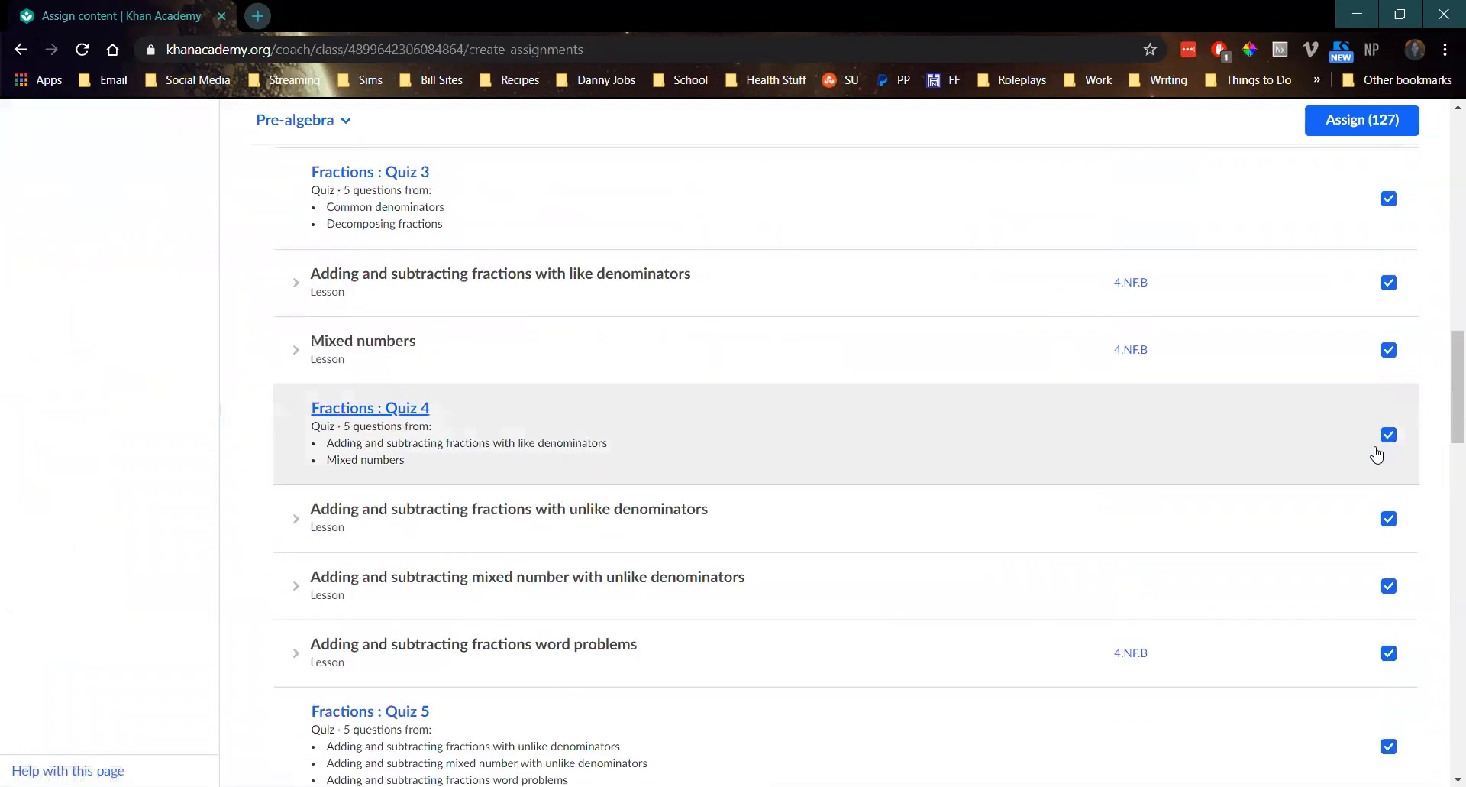
{"action": "scroll", "coordinate": [1377, 454], "scroll_direction": "down", "scroll_amount": 10}
{"action": "scroll", "coordinate": [1407, 514], "scroll_direction": "up", "scroll_amount": 2}
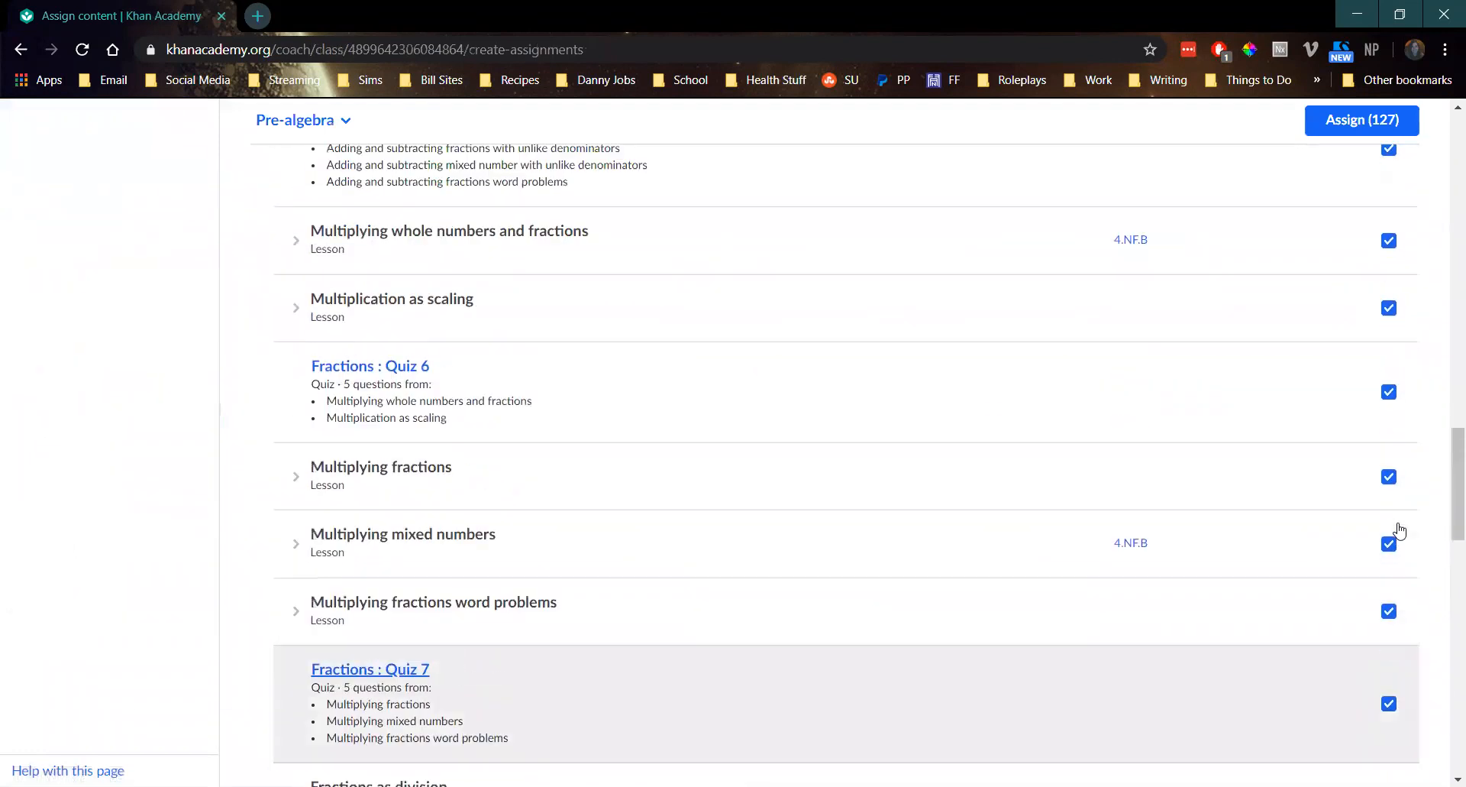
{"action": "scroll", "coordinate": [1399, 529], "scroll_direction": "up", "scroll_amount": 10}
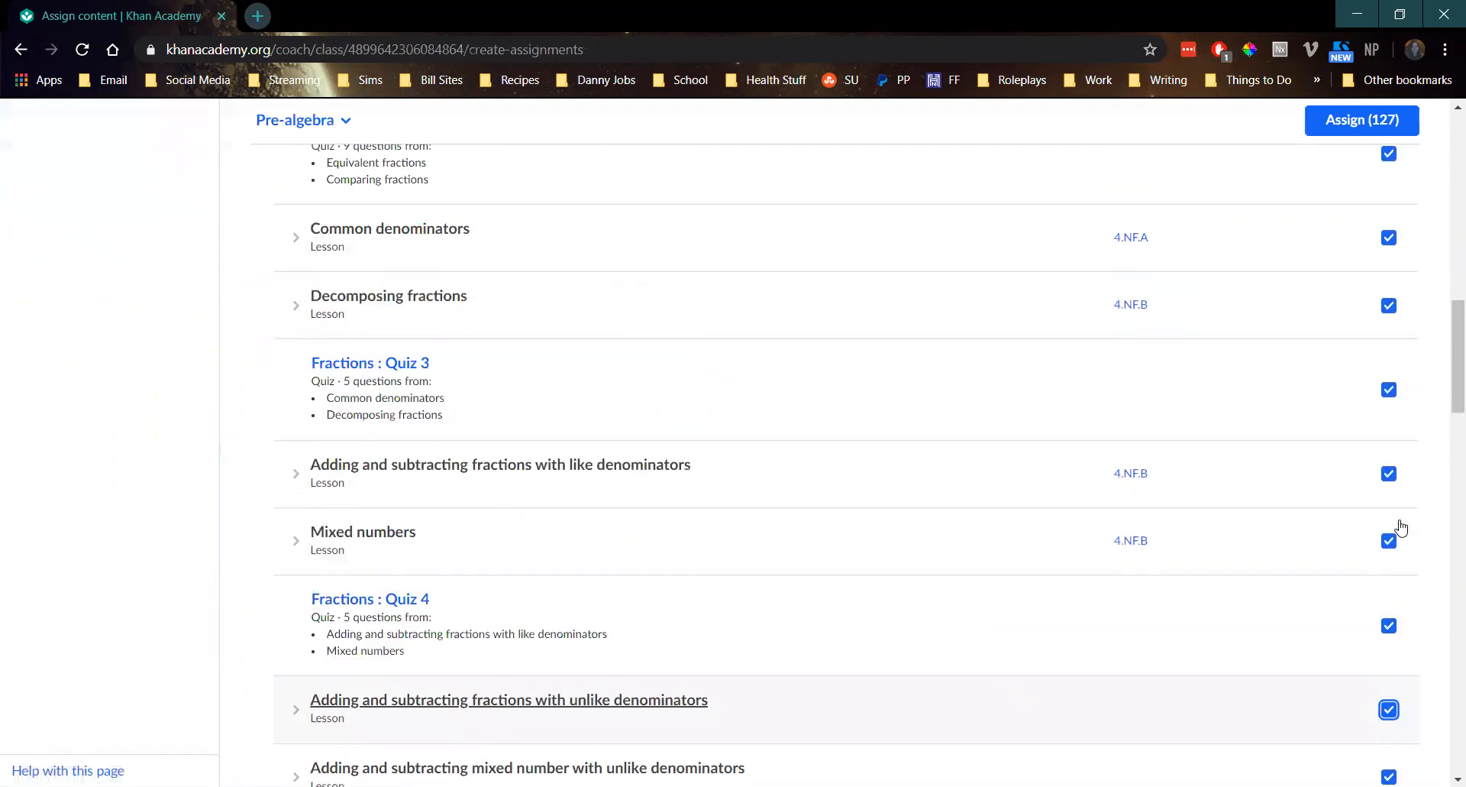
{"action": "scroll", "coordinate": [1401, 527], "scroll_direction": "up", "scroll_amount": 10}
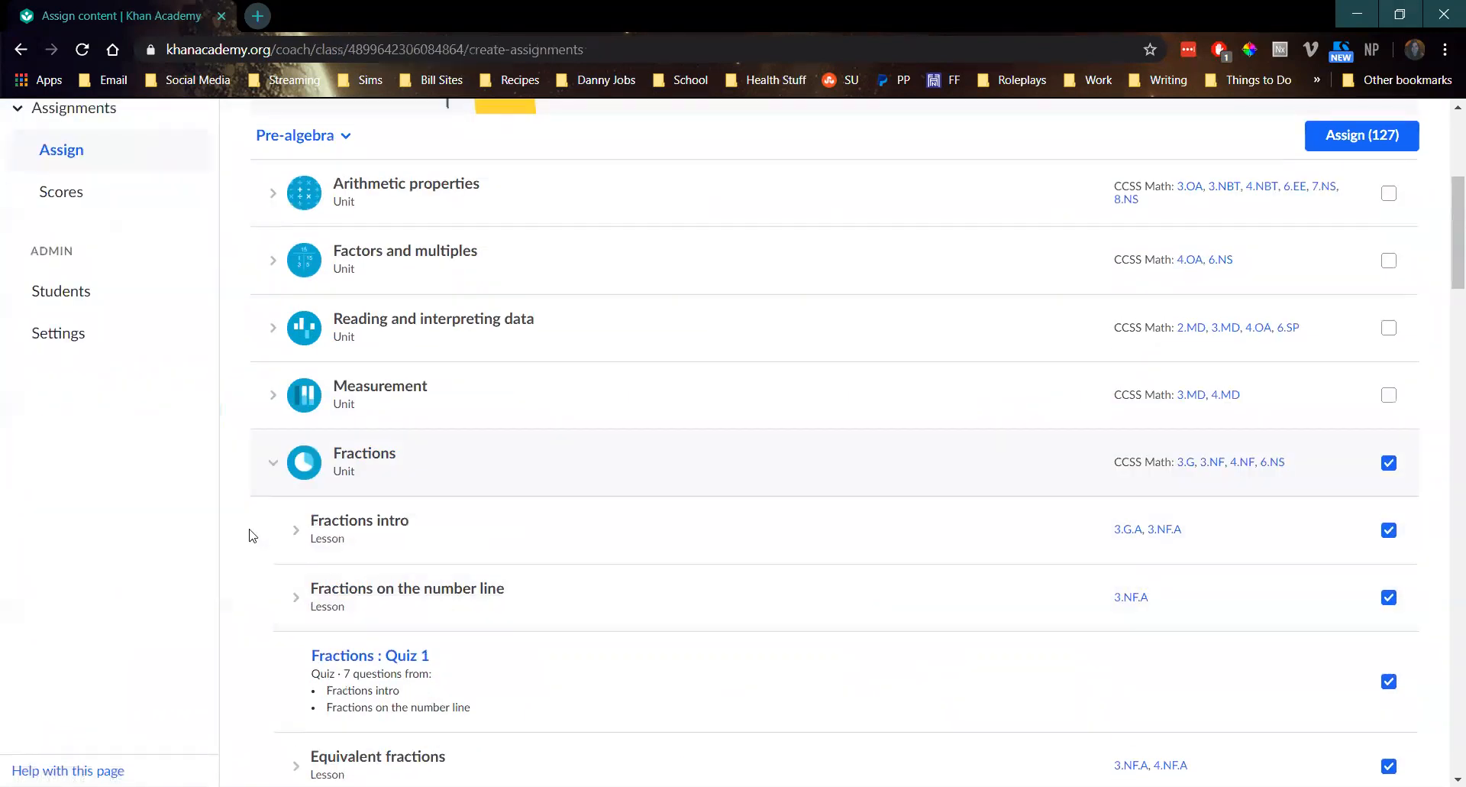
{"action": "left_click", "coordinate": [269, 464]}
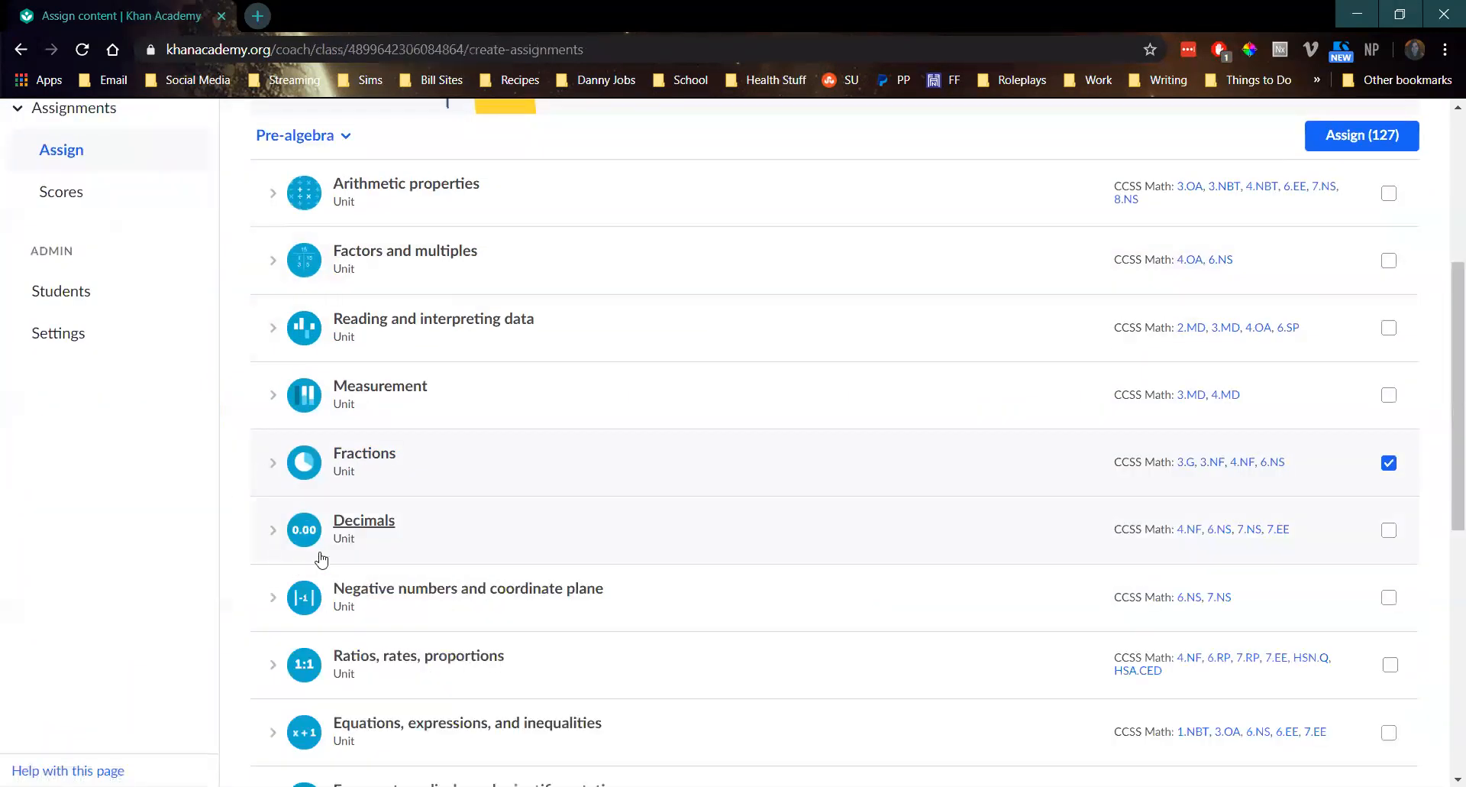
Expand the Exponents, radicals, and scientific notation unit and select its Exponents, Square roots and Cube roots lessons
{"action": "scroll", "coordinate": [321, 560], "scroll_direction": "down", "scroll_amount": 4}
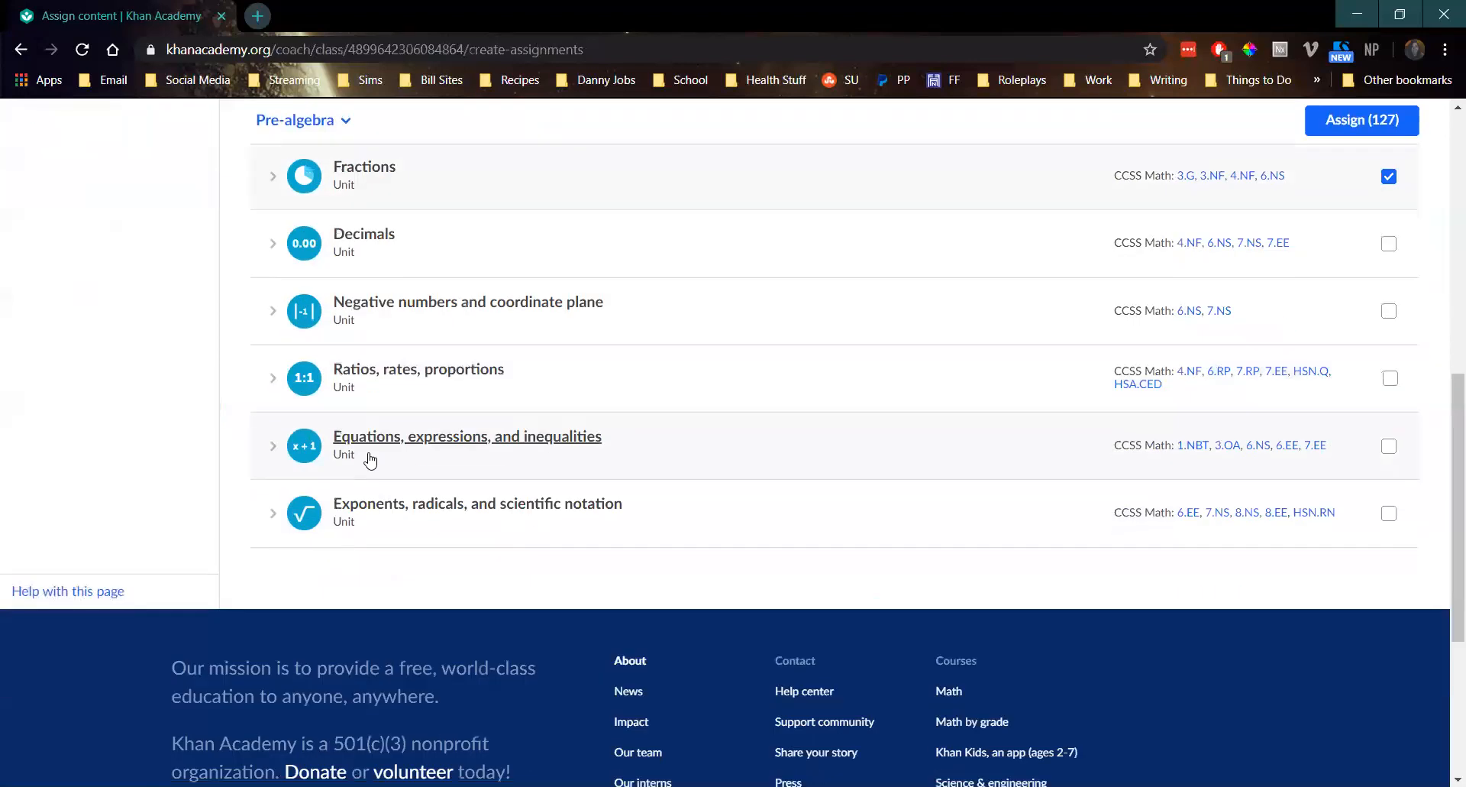
{"action": "left_click", "coordinate": [279, 516]}
{"action": "scroll", "coordinate": [563, 585], "scroll_direction": "down", "scroll_amount": 1}
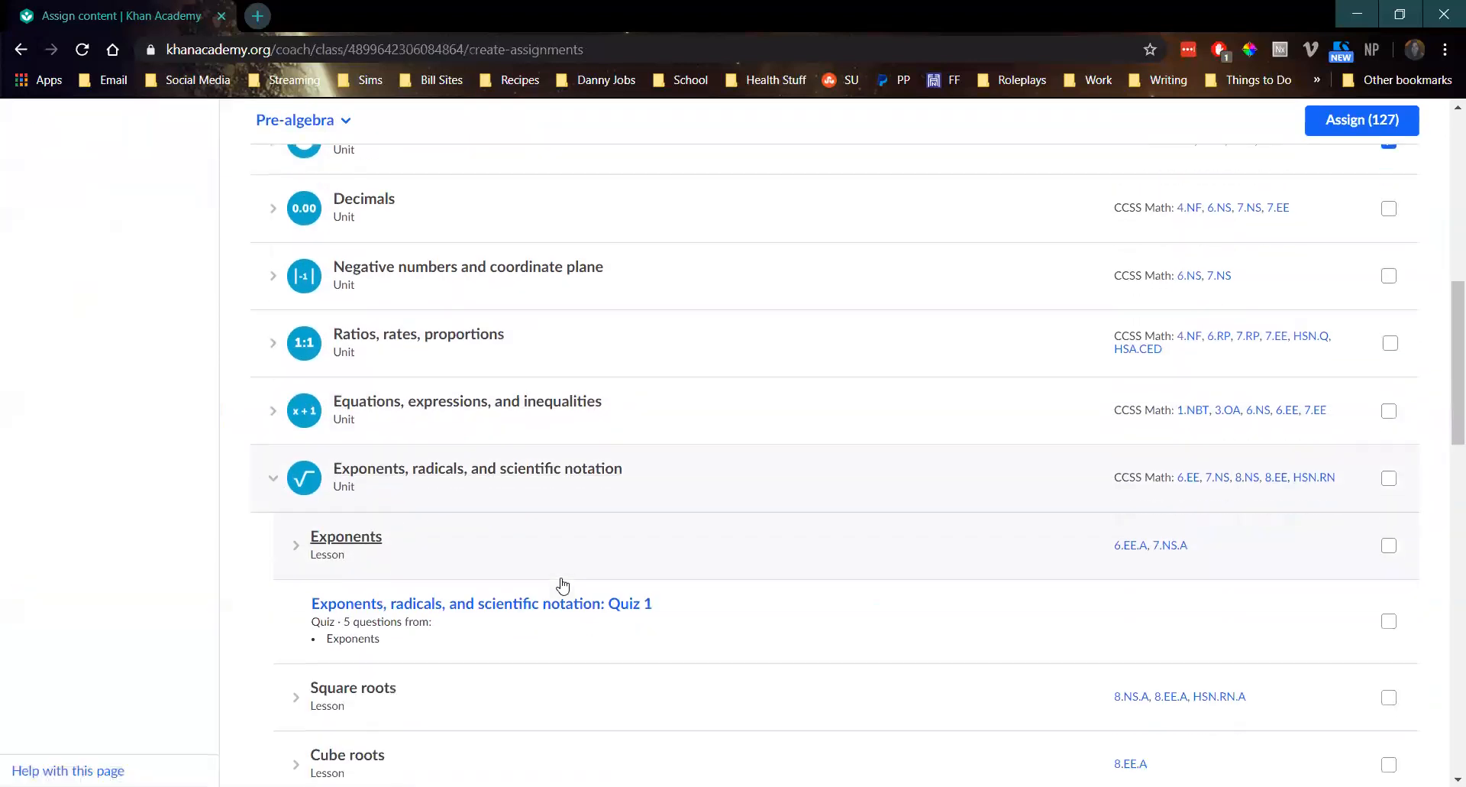
{"action": "scroll", "coordinate": [562, 585], "scroll_direction": "down", "scroll_amount": 2}
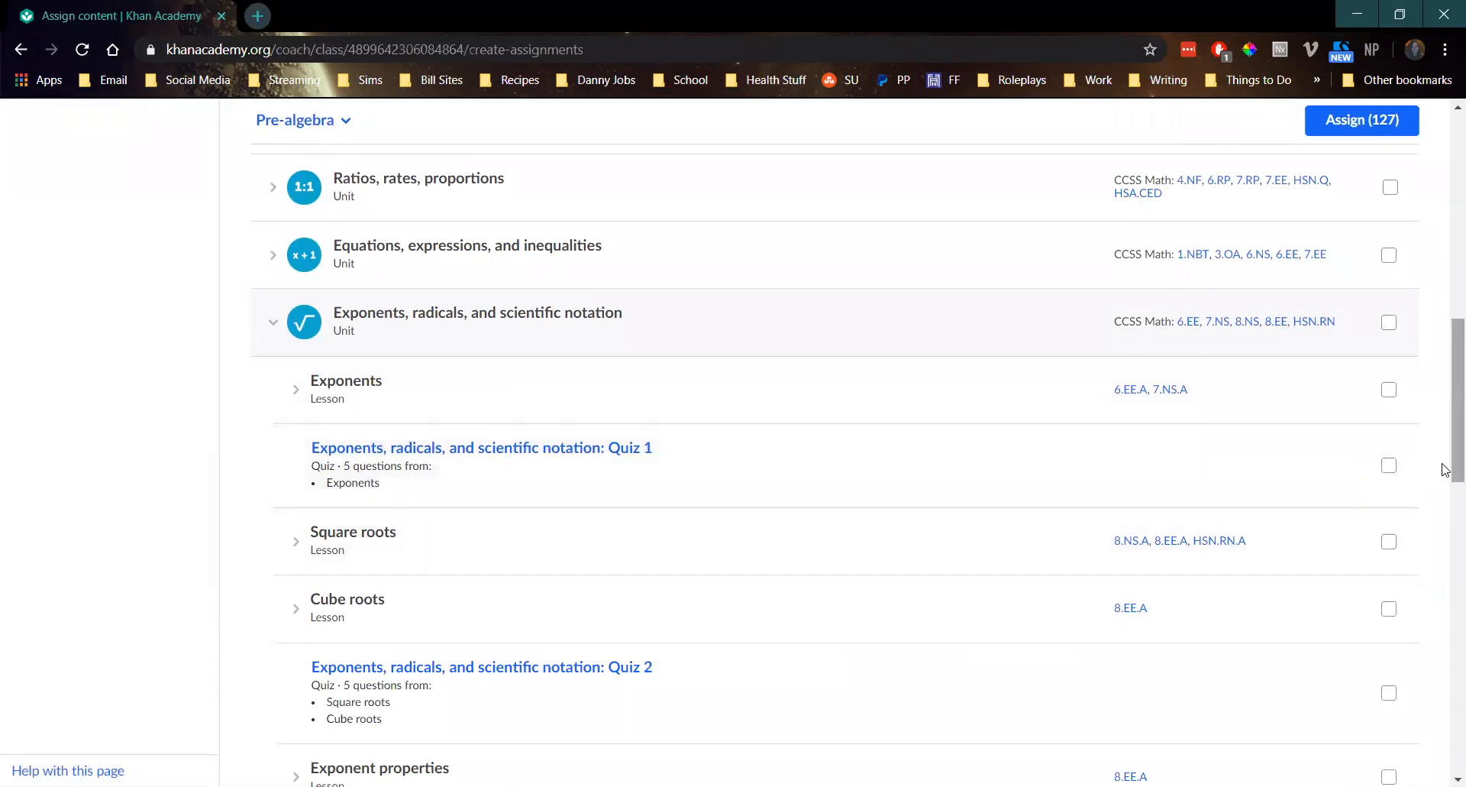
{"action": "left_click", "coordinate": [1389, 390]}
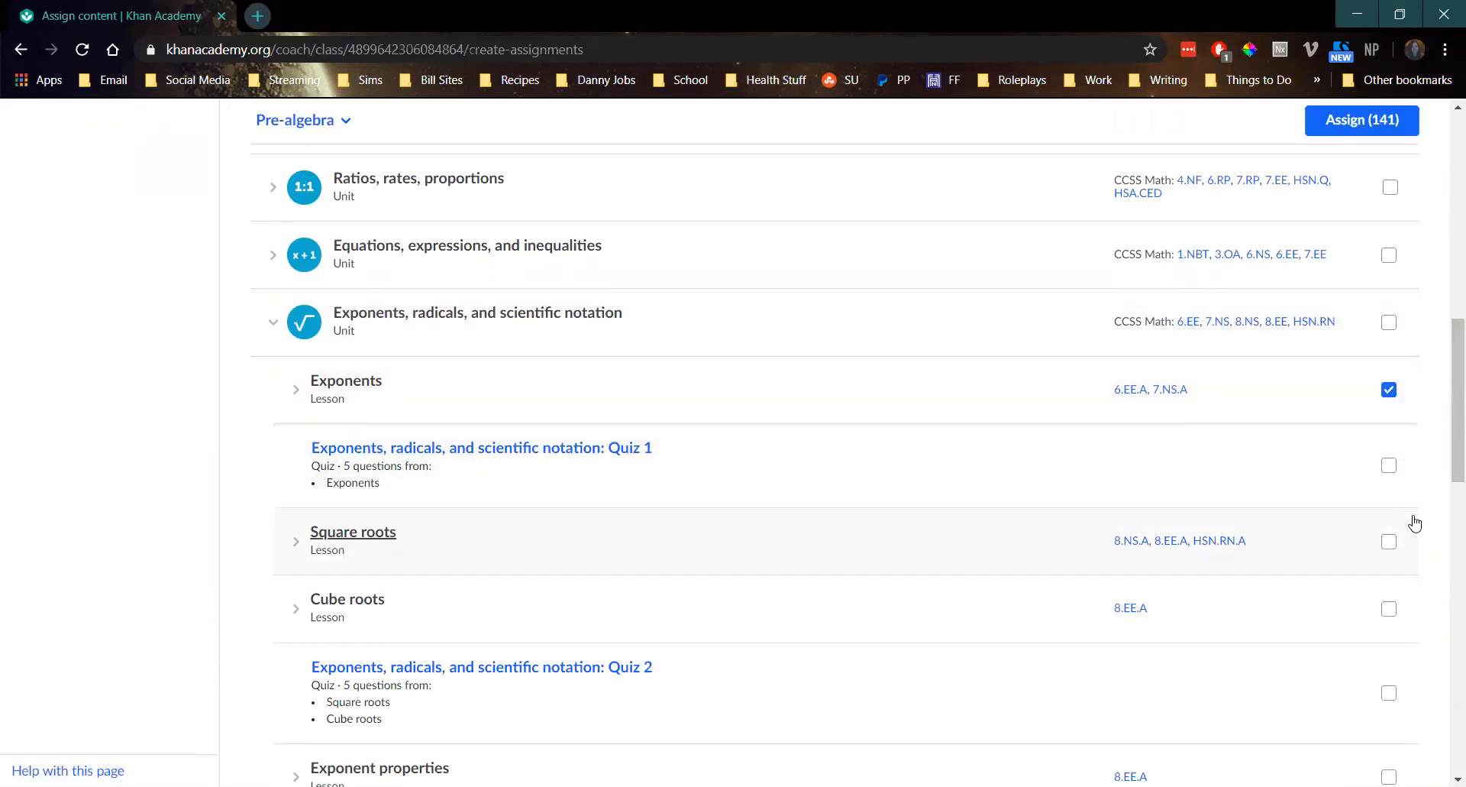
{"action": "left_click", "coordinate": [1389, 542]}
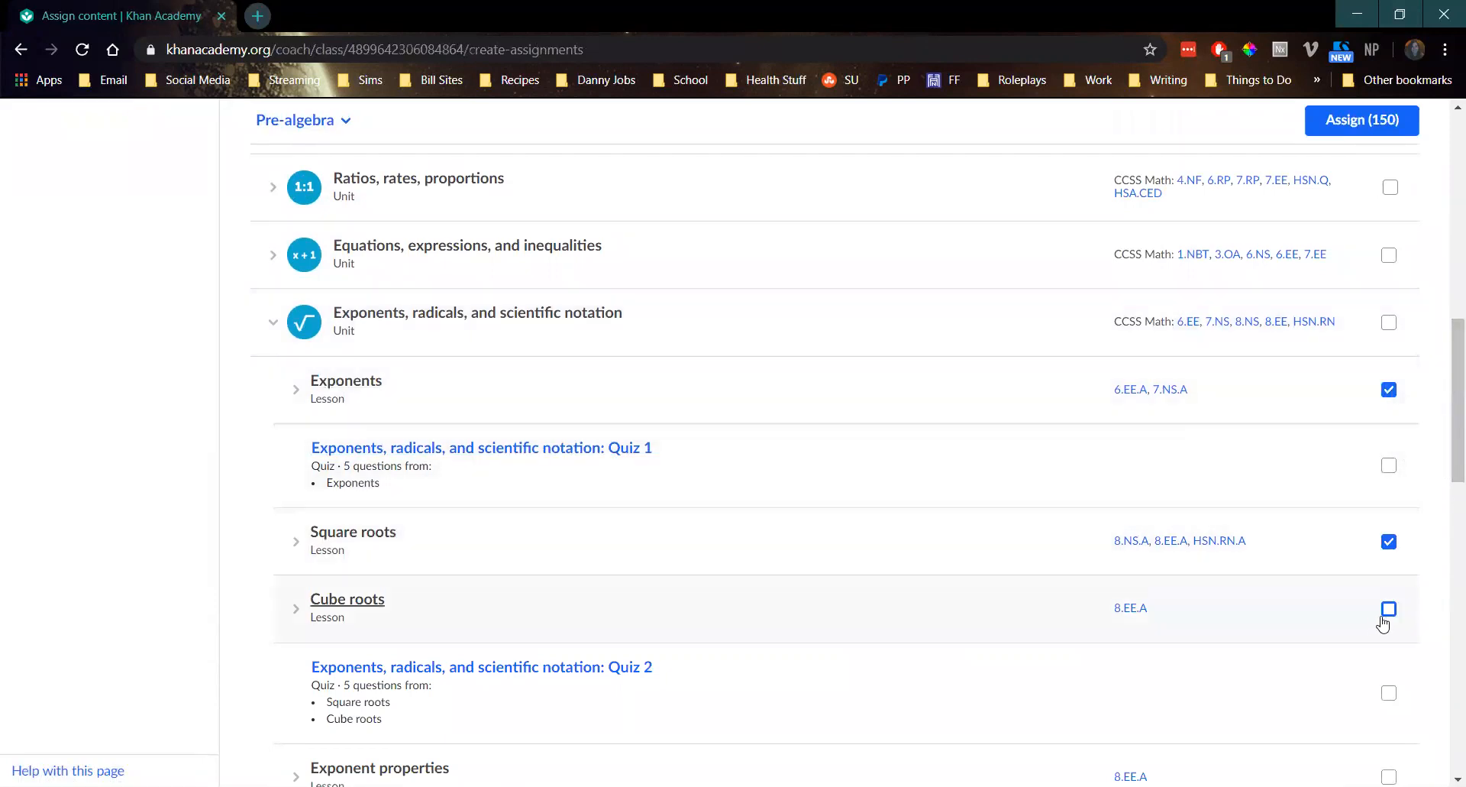
{"action": "left_click", "coordinate": [1389, 609]}
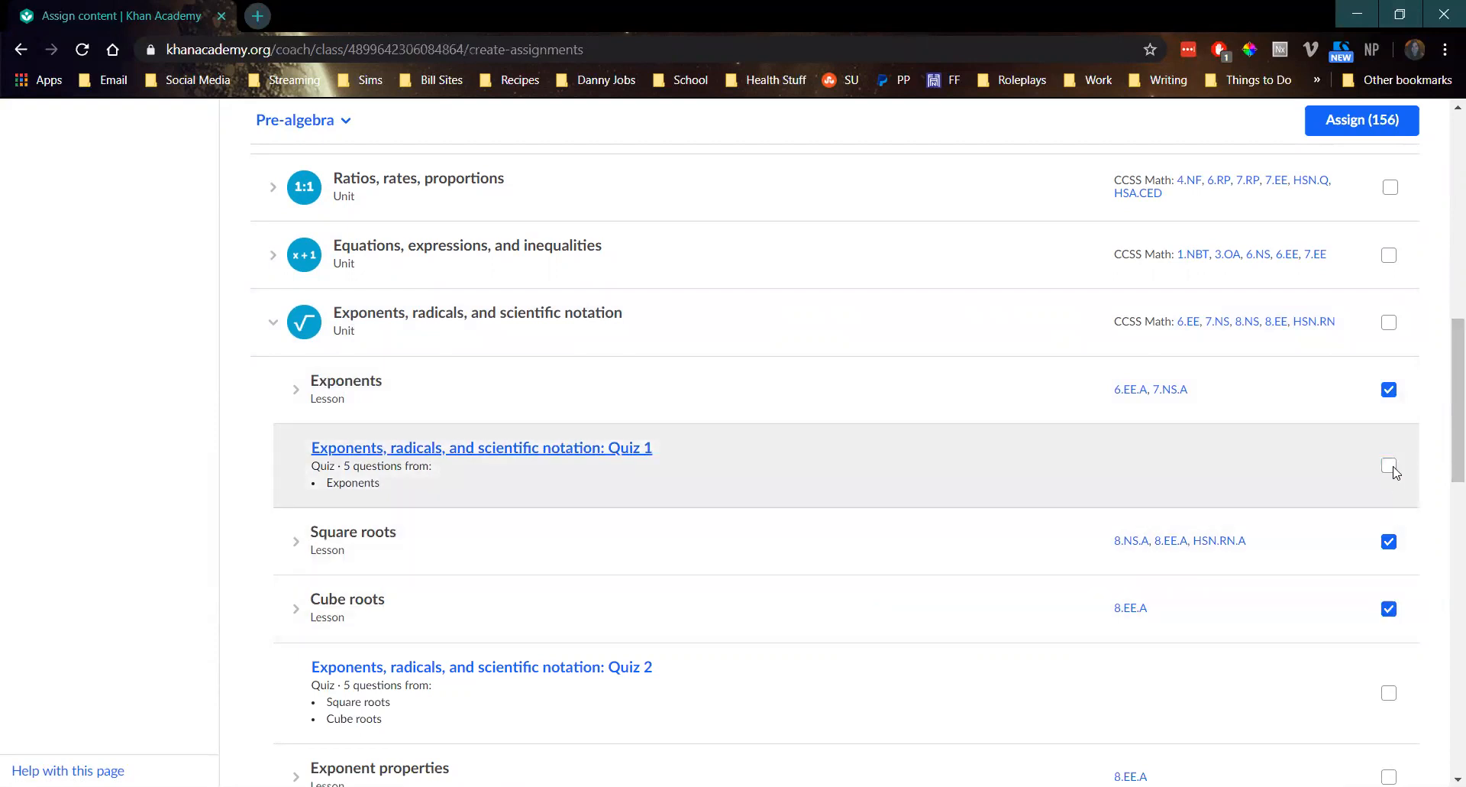
Add the Exponent properties and Negative exponents lessons to the selection
{"action": "scroll", "coordinate": [1244, 535], "scroll_direction": "down", "scroll_amount": 3}
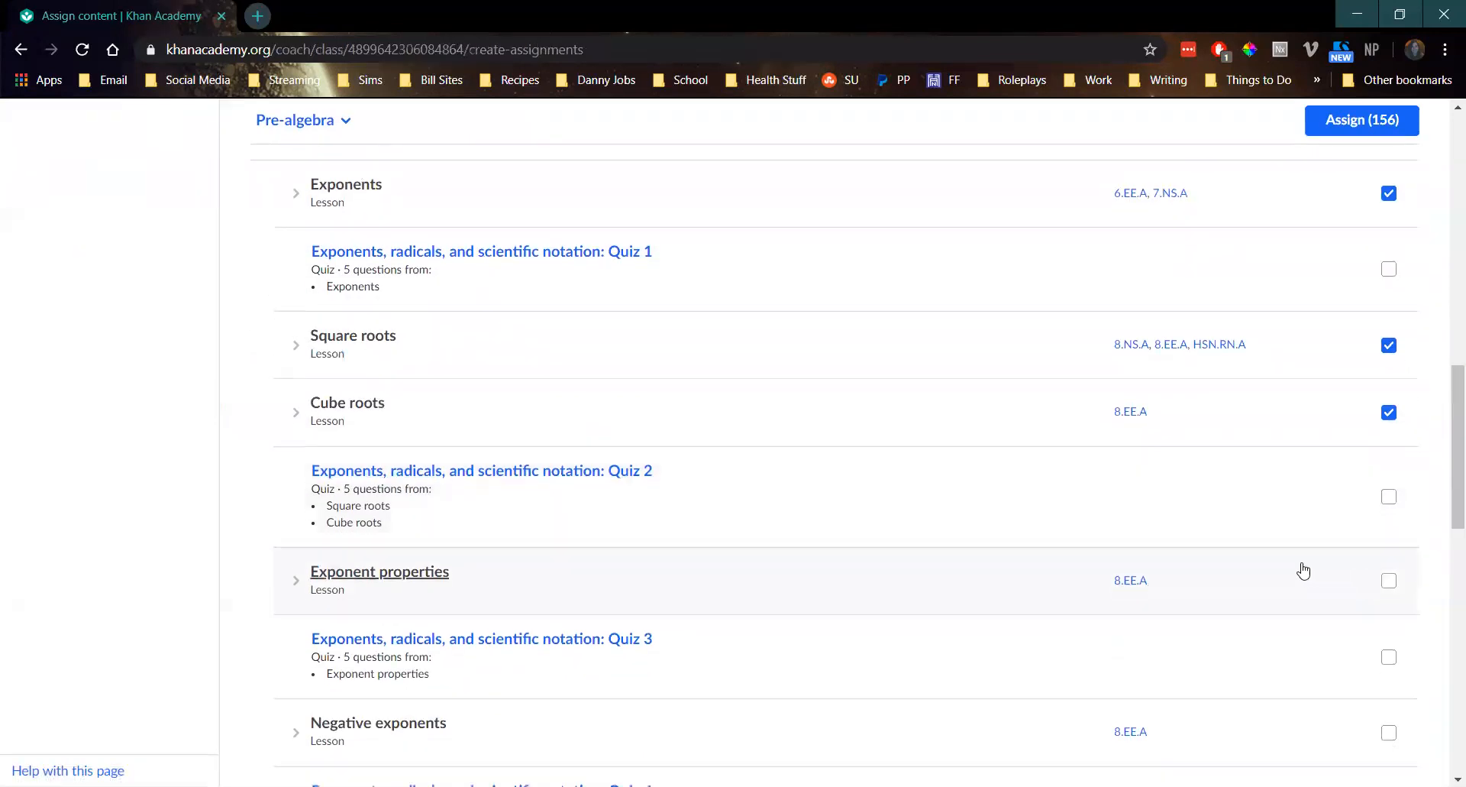
{"action": "scroll", "coordinate": [1303, 566], "scroll_direction": "down", "scroll_amount": 1}
{"action": "left_click", "coordinate": [1389, 491]}
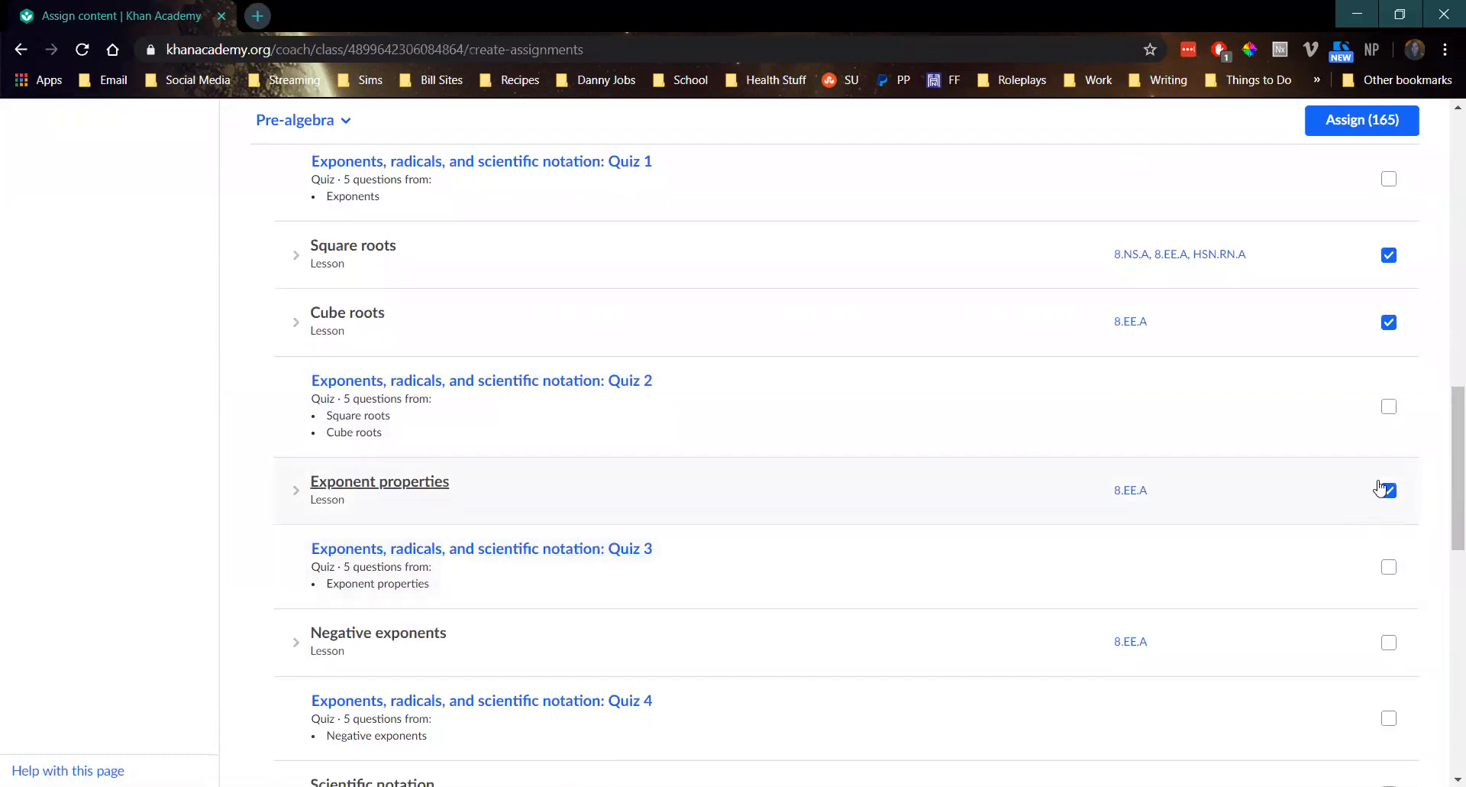
{"action": "scroll", "coordinate": [1367, 580], "scroll_direction": "down", "scroll_amount": 1}
{"action": "left_click", "coordinate": [1388, 546]}
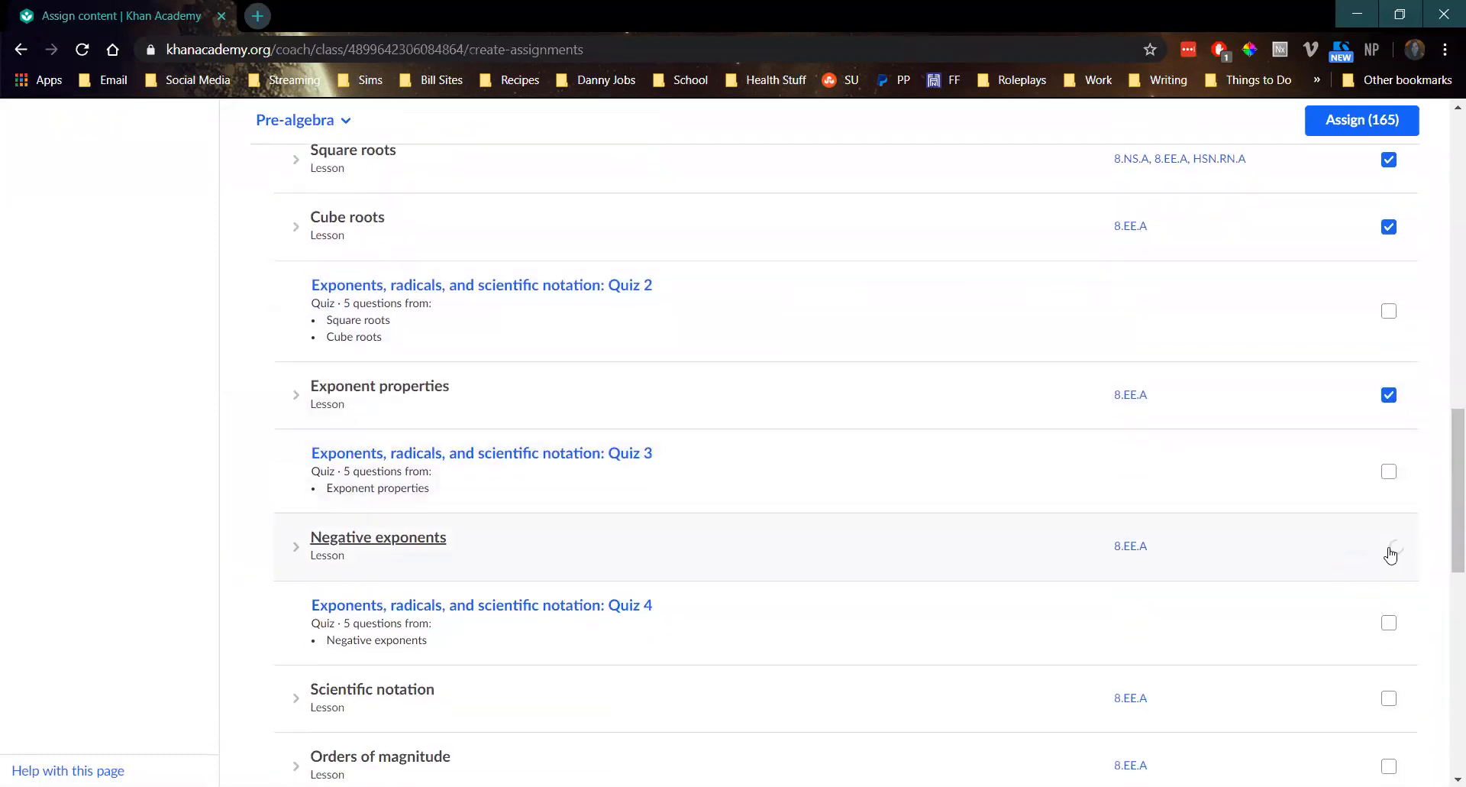
{"action": "scroll", "coordinate": [1187, 547], "scroll_direction": "down", "scroll_amount": 1}
{"action": "scroll", "coordinate": [886, 580], "scroll_direction": "down", "scroll_amount": 2}
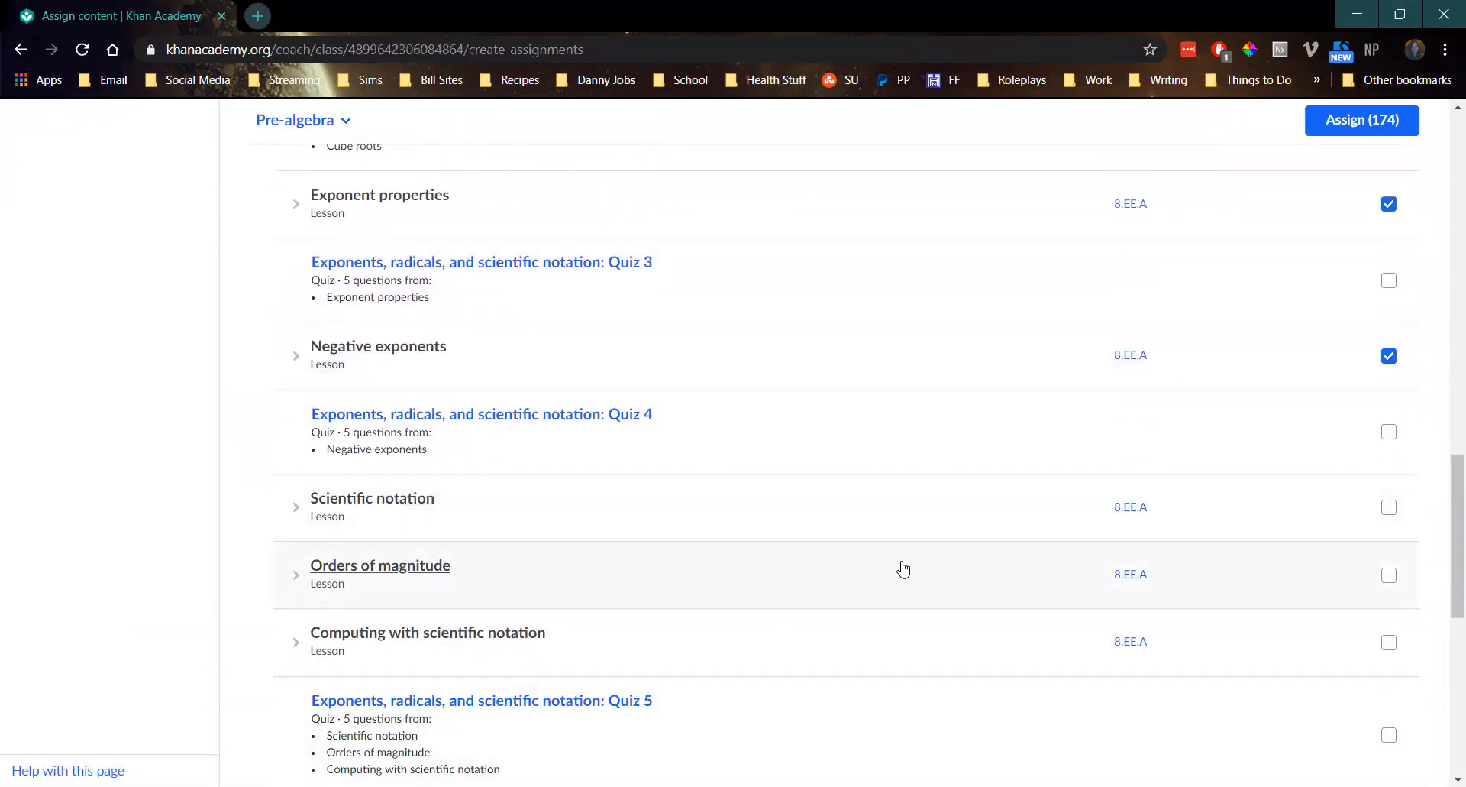
{"action": "scroll", "coordinate": [903, 565], "scroll_direction": "down", "scroll_amount": 1}
Start assigning the selected Pre-algebra items, using the same question set for all students
{"action": "scroll", "coordinate": [905, 565], "scroll_direction": "up", "scroll_amount": 10}
{"action": "scroll", "coordinate": [906, 565], "scroll_direction": "up", "scroll_amount": 4}
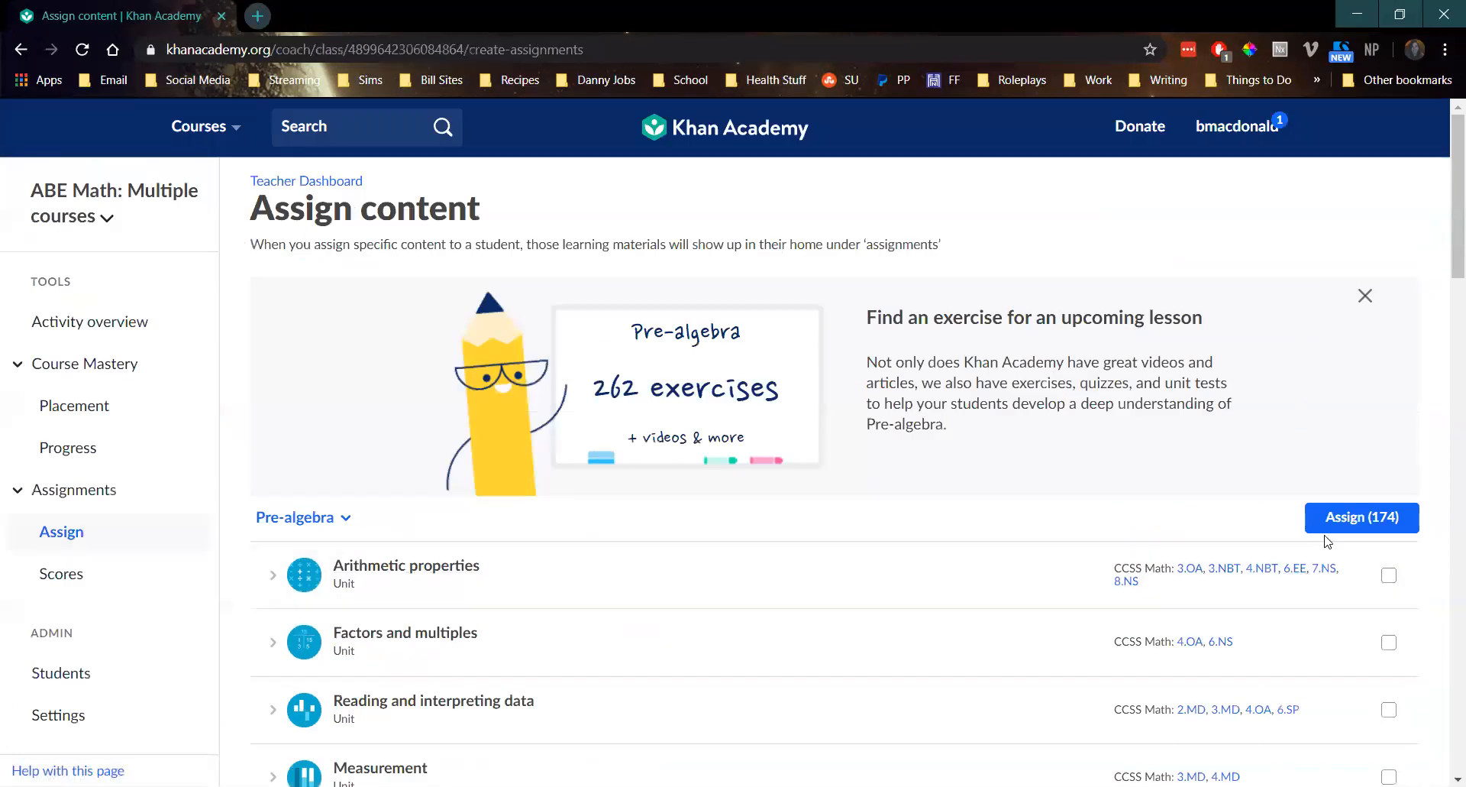
{"action": "left_click", "coordinate": [1359, 513]}
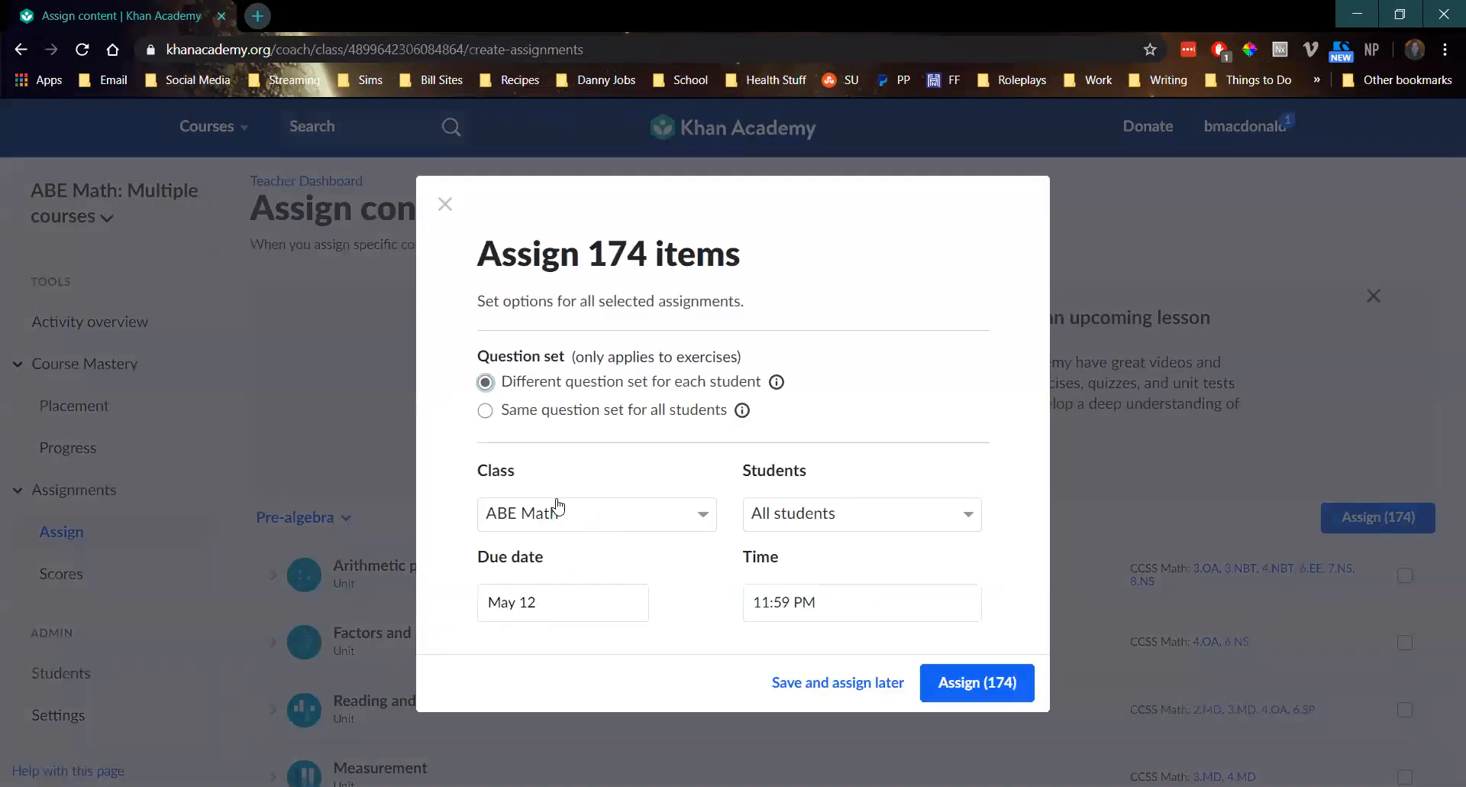
{"action": "left_click", "coordinate": [582, 411]}
Examine the student selection, due date and time options for the assignment
{"action": "left_click", "coordinate": [964, 519]}
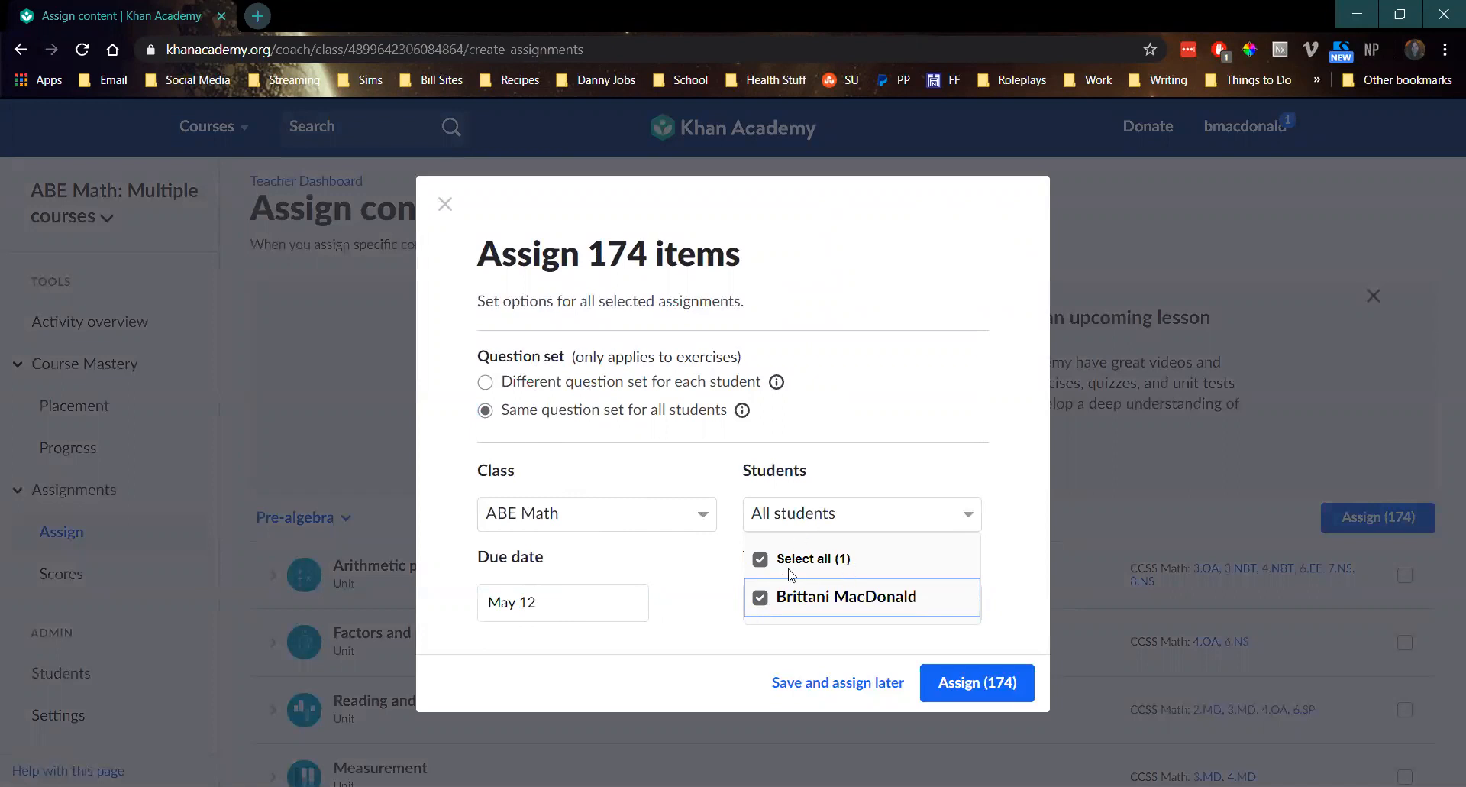
{"action": "left_click", "coordinate": [847, 513]}
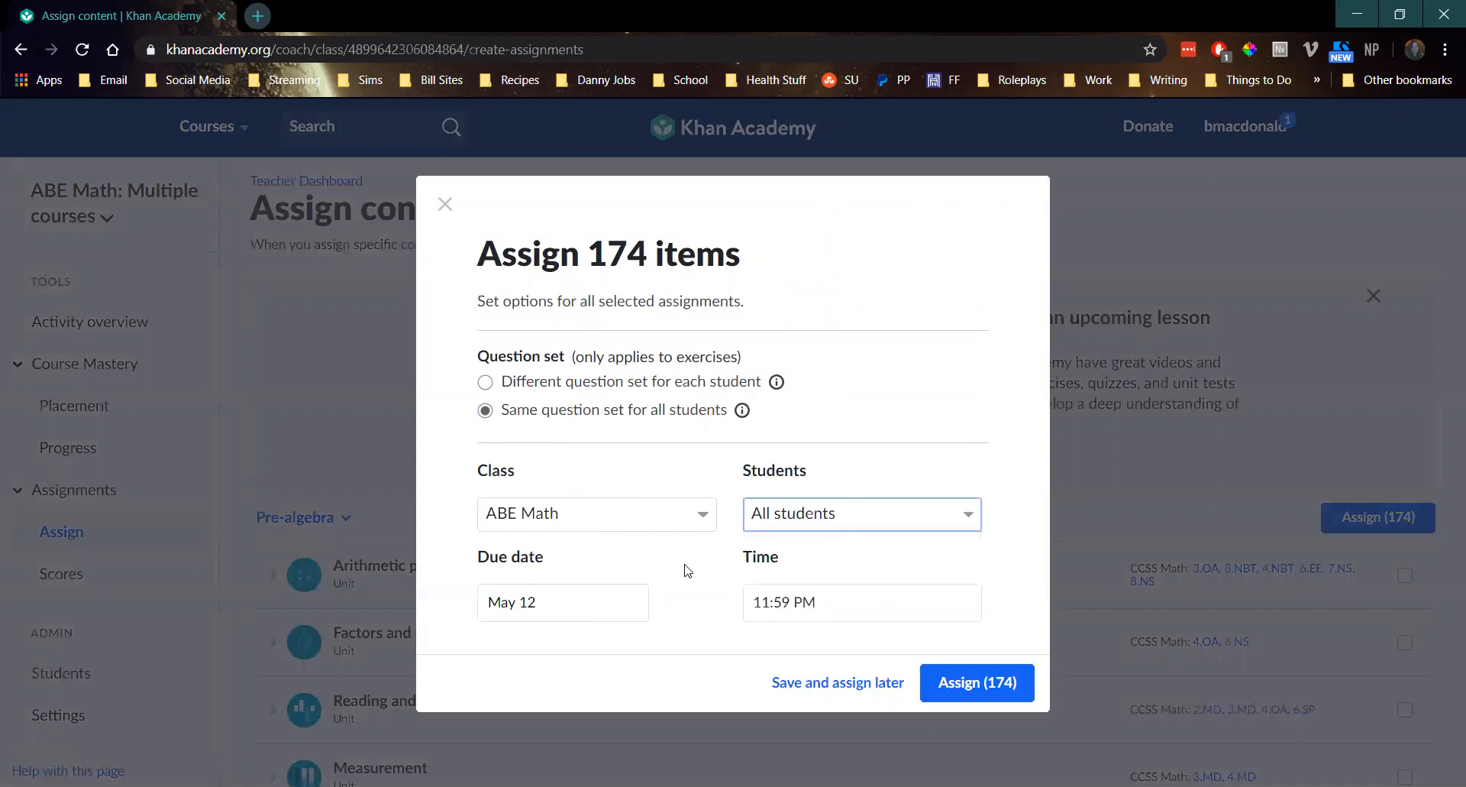
{"action": "left_click", "coordinate": [608, 605]}
{"action": "double_click", "coordinate": [607, 605]}
{"action": "left_click", "coordinate": [843, 607]}
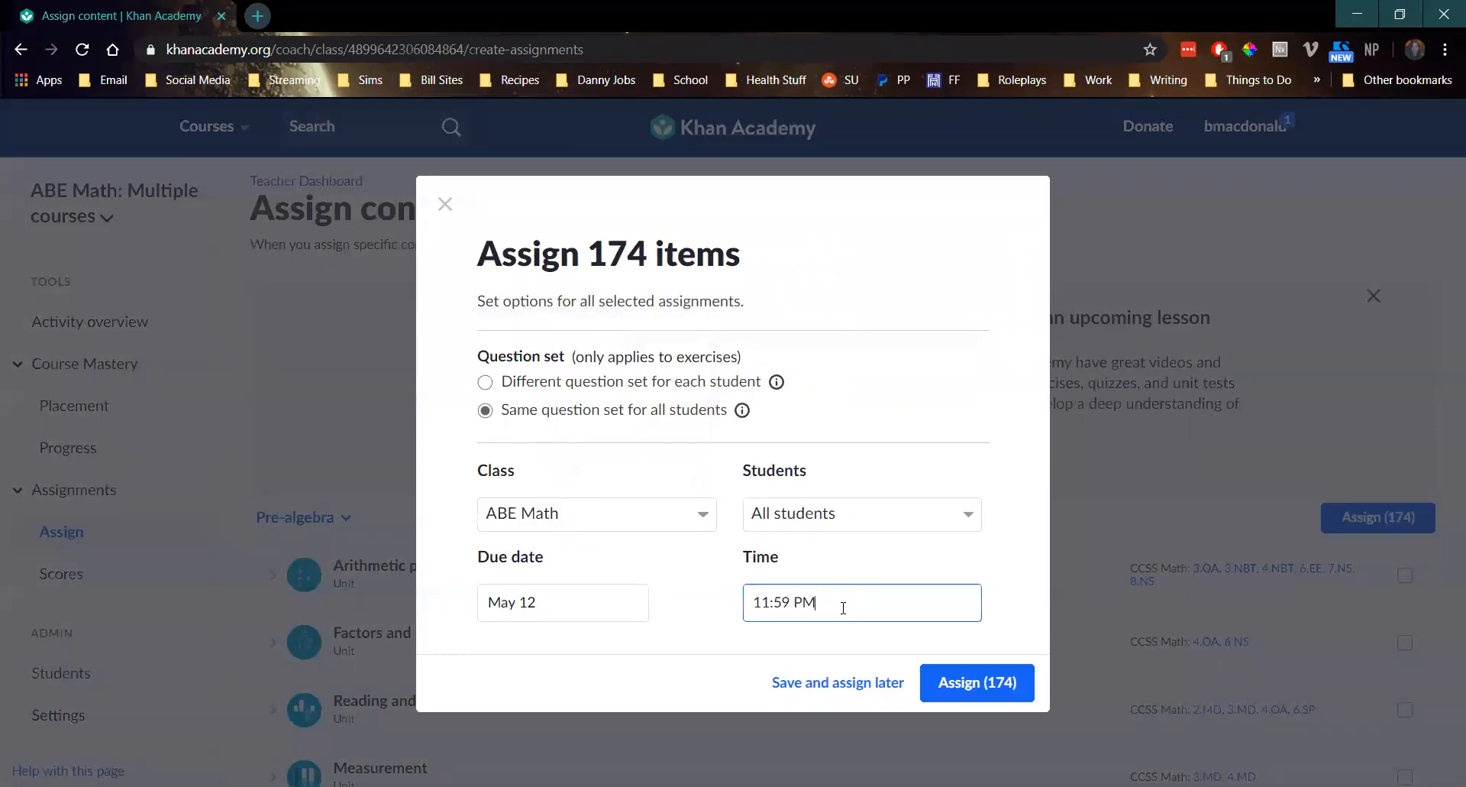
{"action": "left_click", "coordinate": [906, 523]}
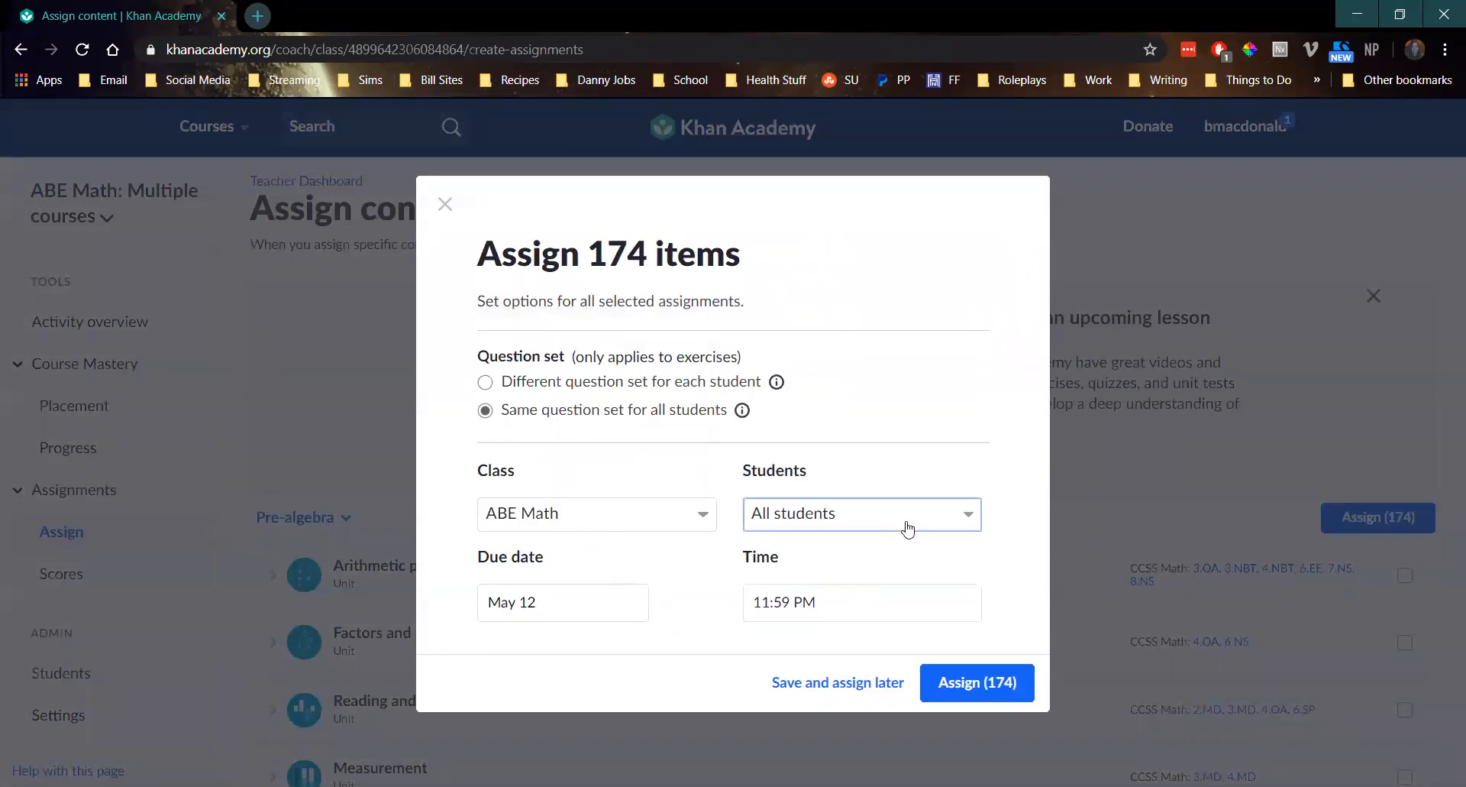
Assign the 174 selected items to all ABE Math students, due May 12 at 11:59 PM
{"action": "left_click", "coordinate": [1000, 482]}
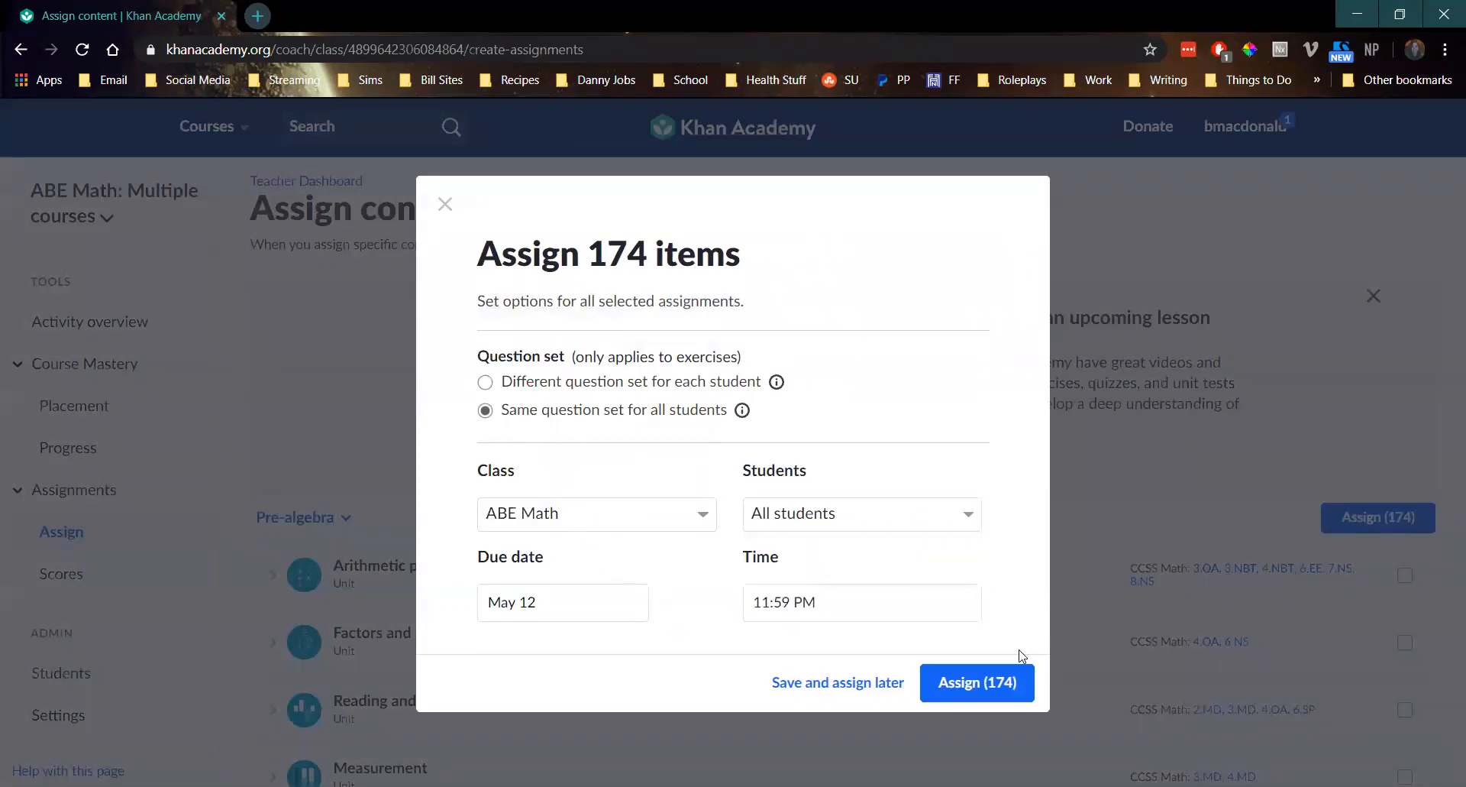
{"action": "left_click", "coordinate": [971, 686]}
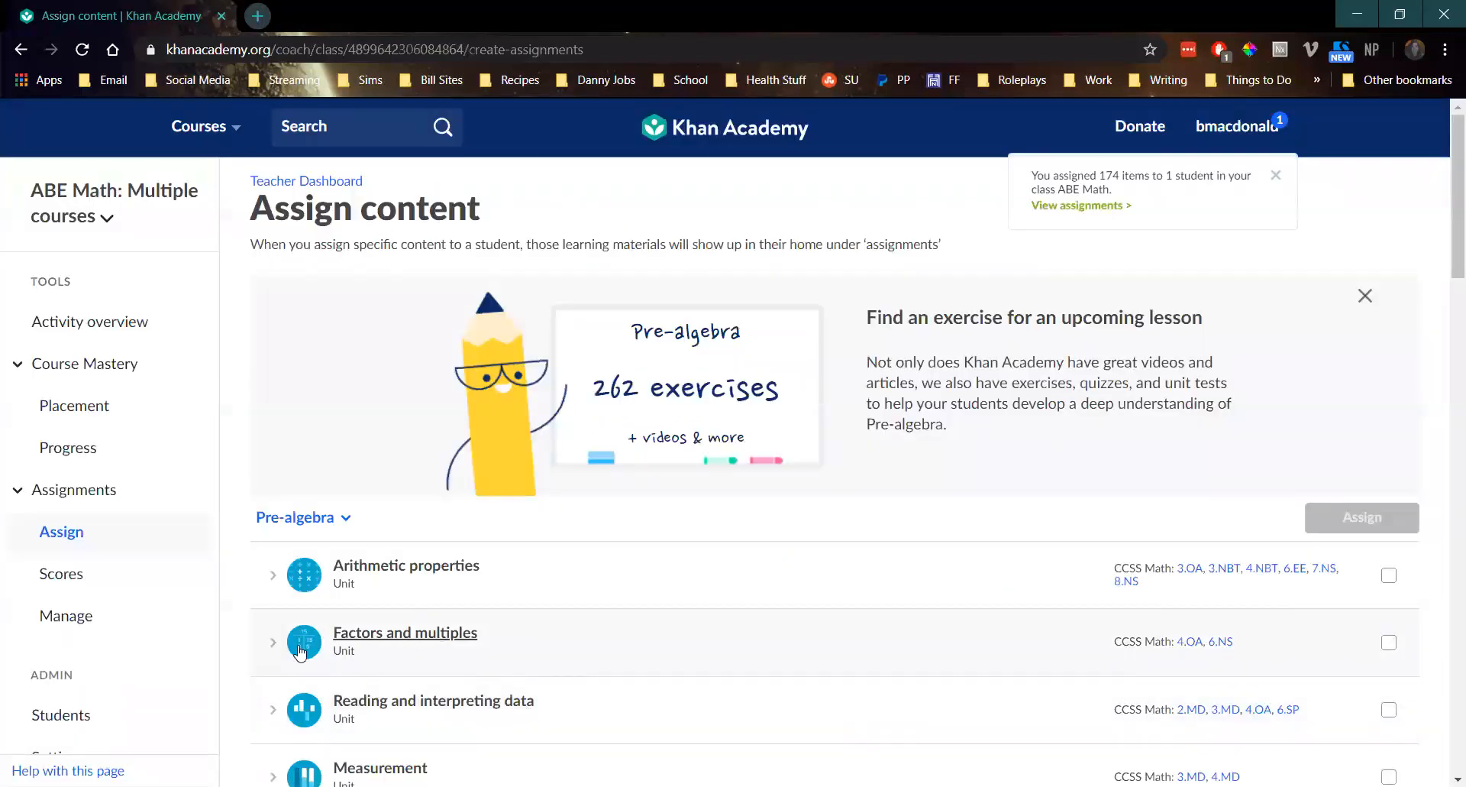
Review the ABE Math assignment scores for all time, including the second set of assignments
{"action": "left_click", "coordinate": [40, 584]}
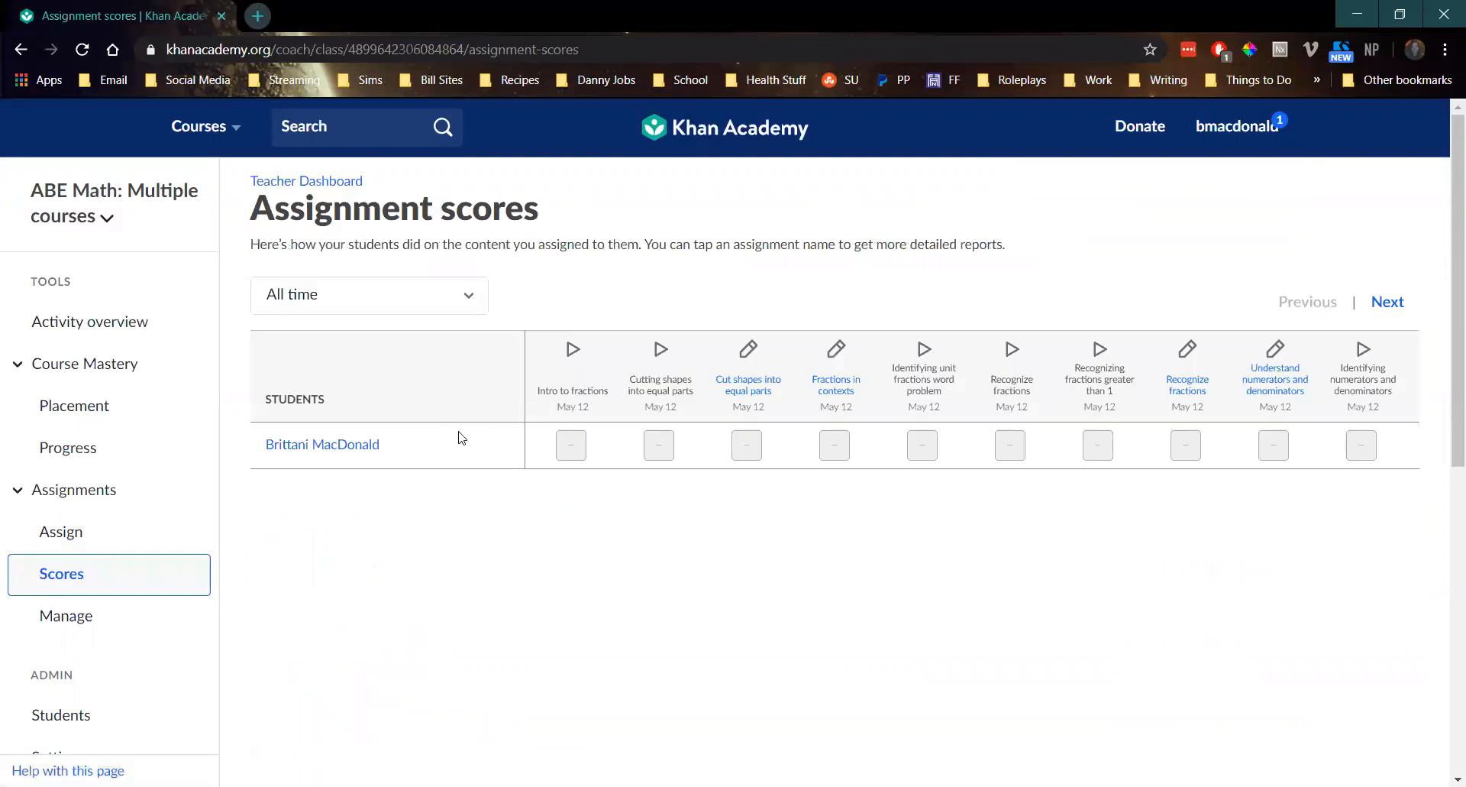
{"action": "scroll", "coordinate": [961, 485], "scroll_direction": "down", "scroll_amount": 2}
{"action": "scroll", "coordinate": [961, 485], "scroll_direction": "up", "scroll_amount": 2}
{"action": "left_click", "coordinate": [1386, 305]}
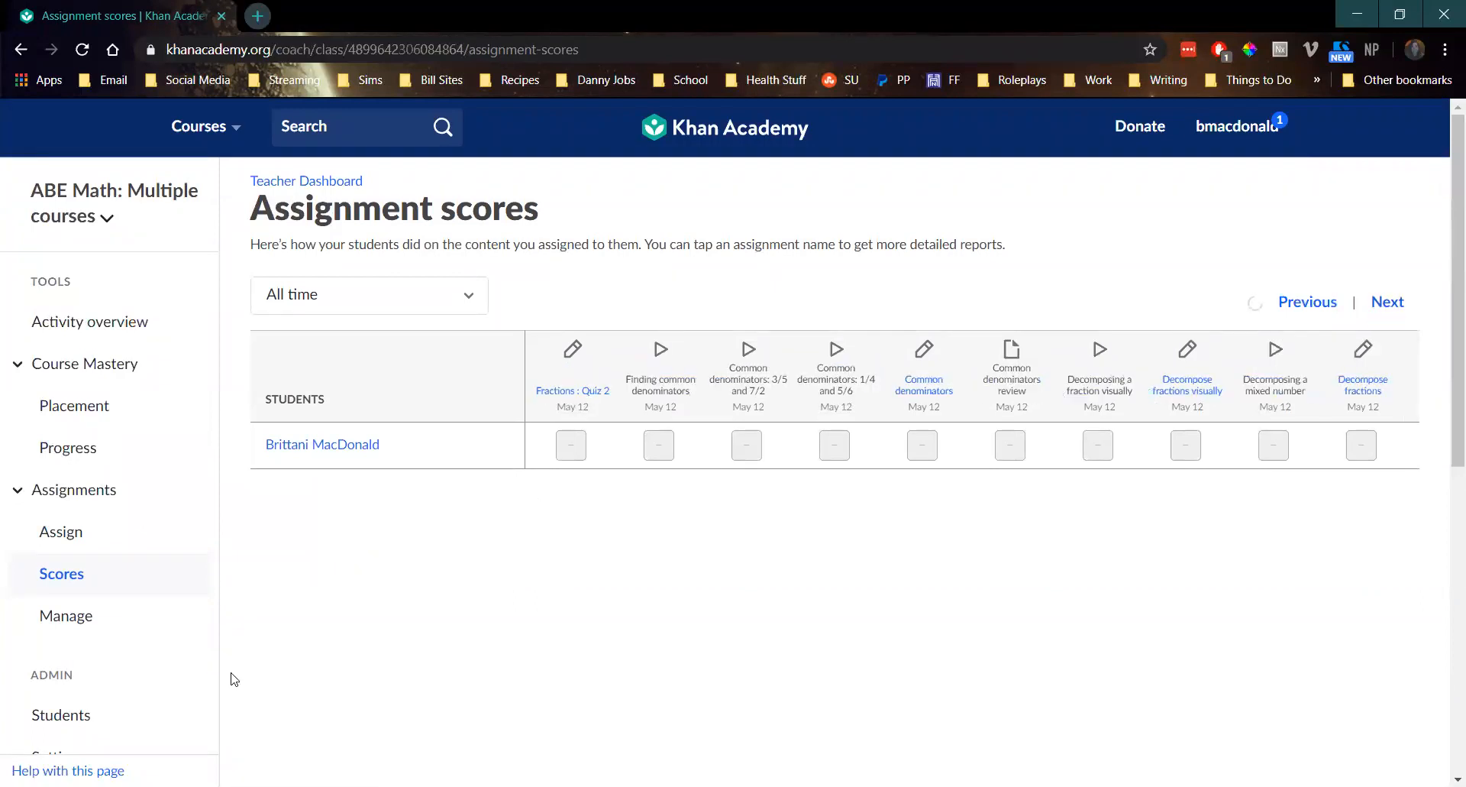
Examine the class's Pre-algebra course mastery progress, overall and by unit
{"action": "left_click", "coordinate": [89, 446]}
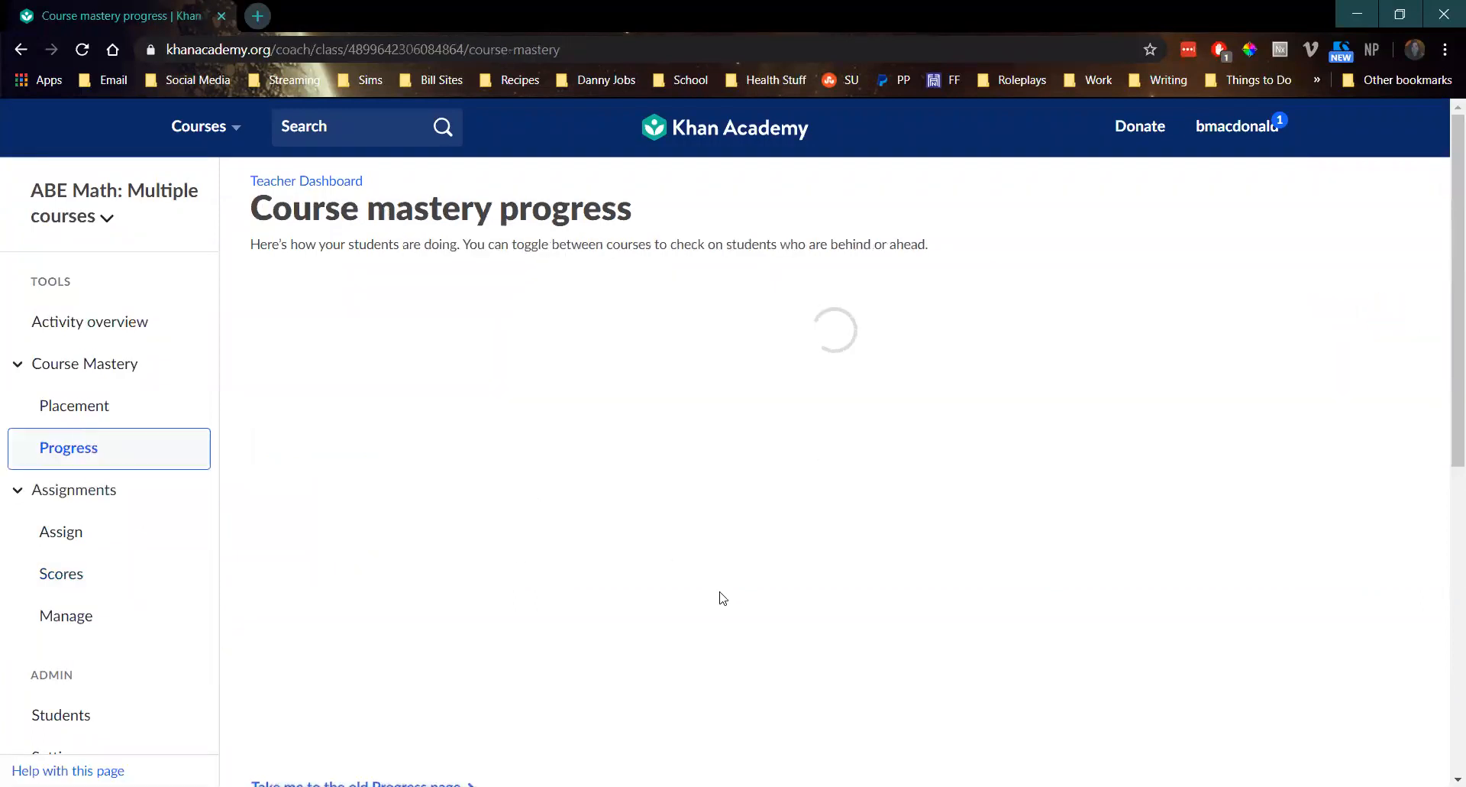
{"action": "scroll", "coordinate": [725, 494], "scroll_direction": "down", "scroll_amount": 3}
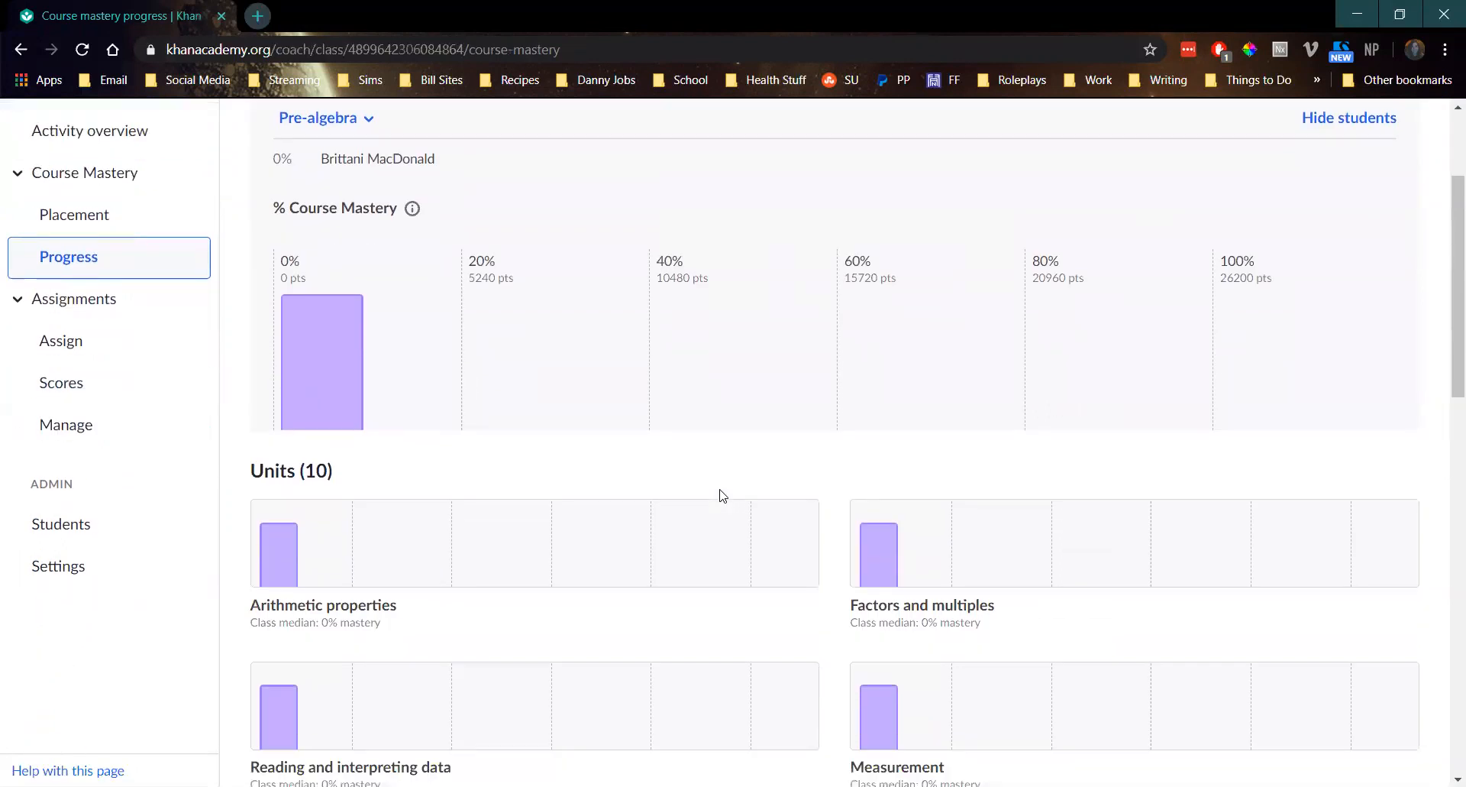
{"action": "scroll", "coordinate": [721, 495], "scroll_direction": "up", "scroll_amount": 1}
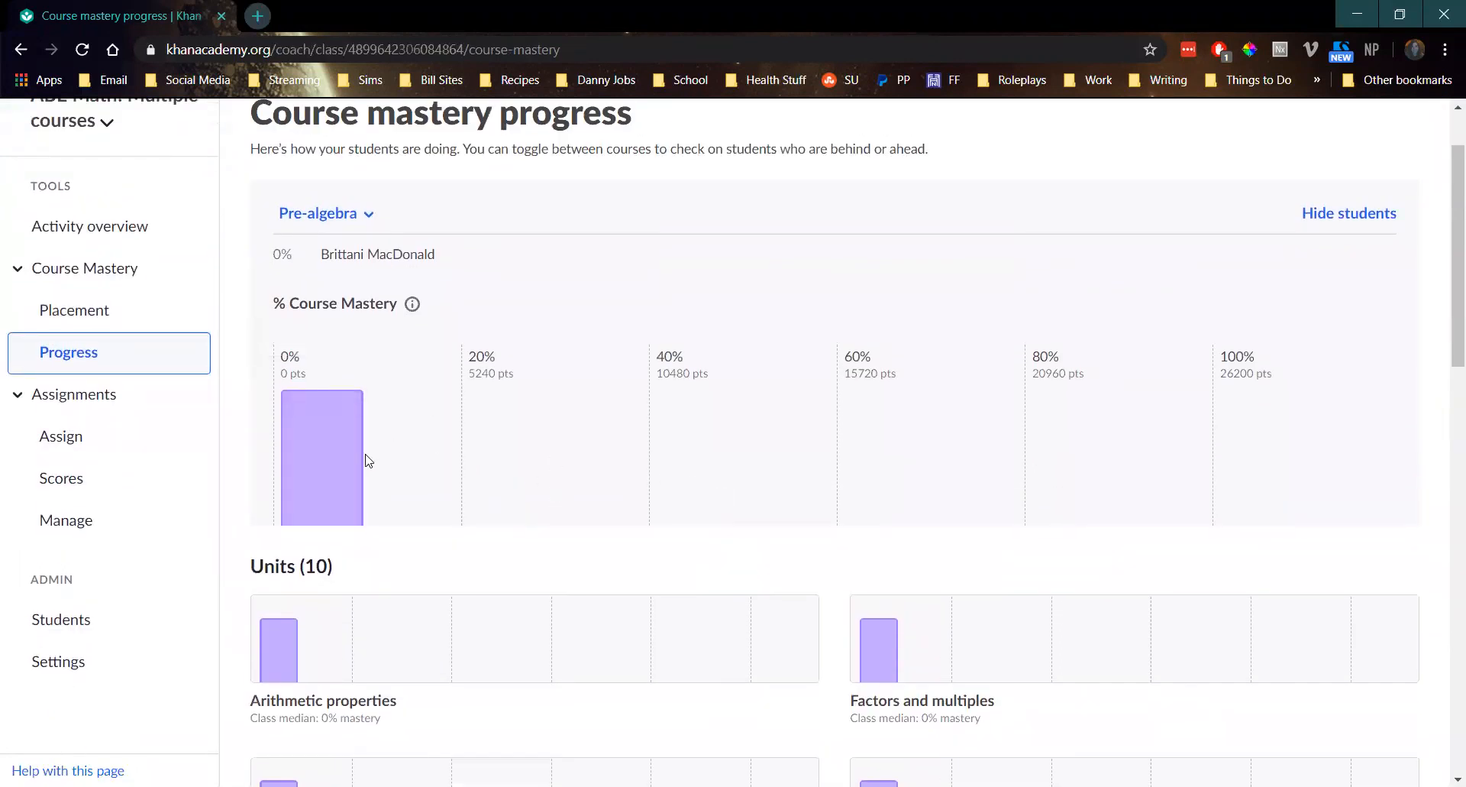
{"action": "scroll", "coordinate": [531, 567], "scroll_direction": "down", "scroll_amount": 3}
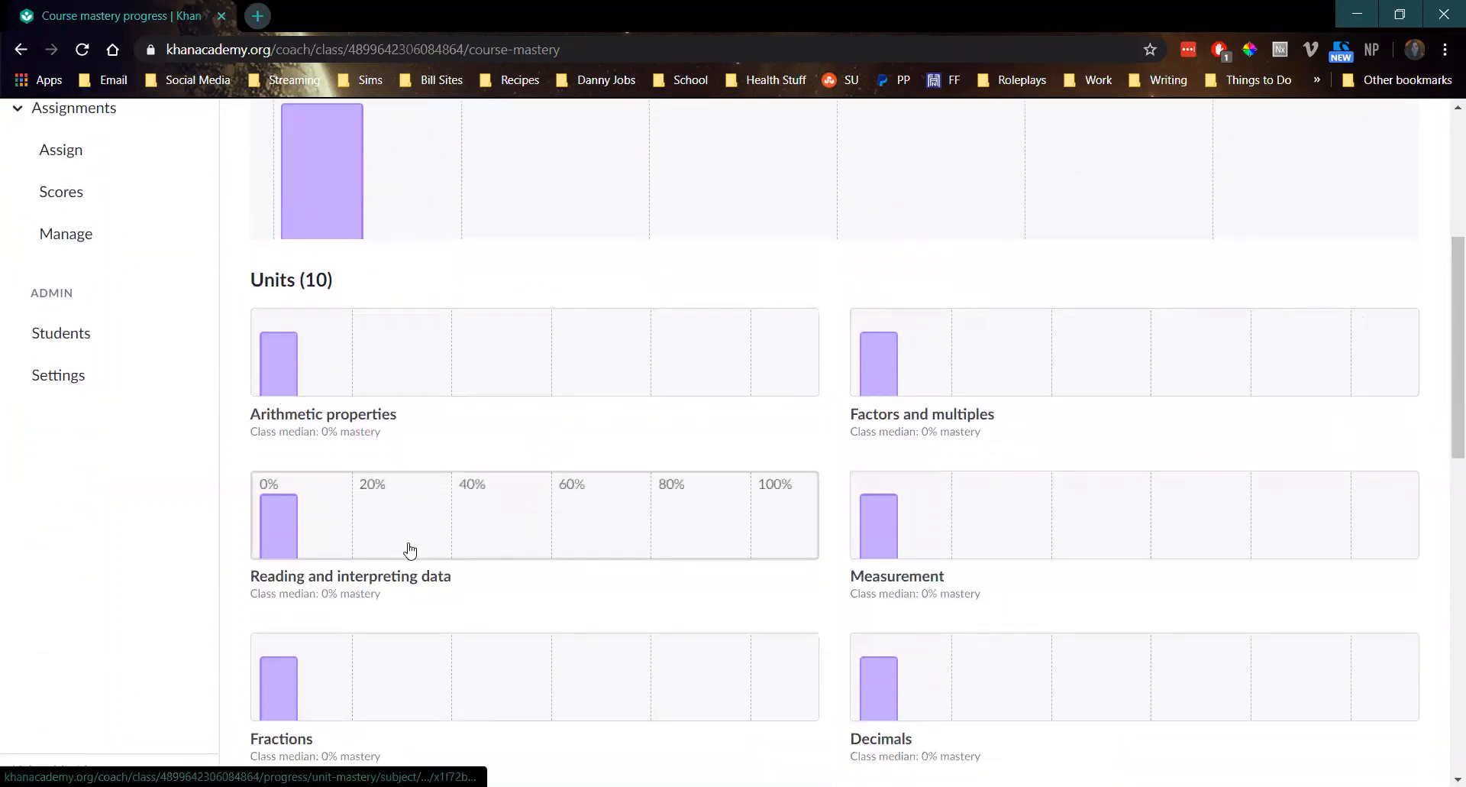
{"action": "scroll", "coordinate": [553, 638], "scroll_direction": "down", "scroll_amount": 5}
{"action": "scroll", "coordinate": [550, 635], "scroll_direction": "down", "scroll_amount": 5}
{"action": "scroll", "coordinate": [519, 642], "scroll_direction": "up", "scroll_amount": 14}
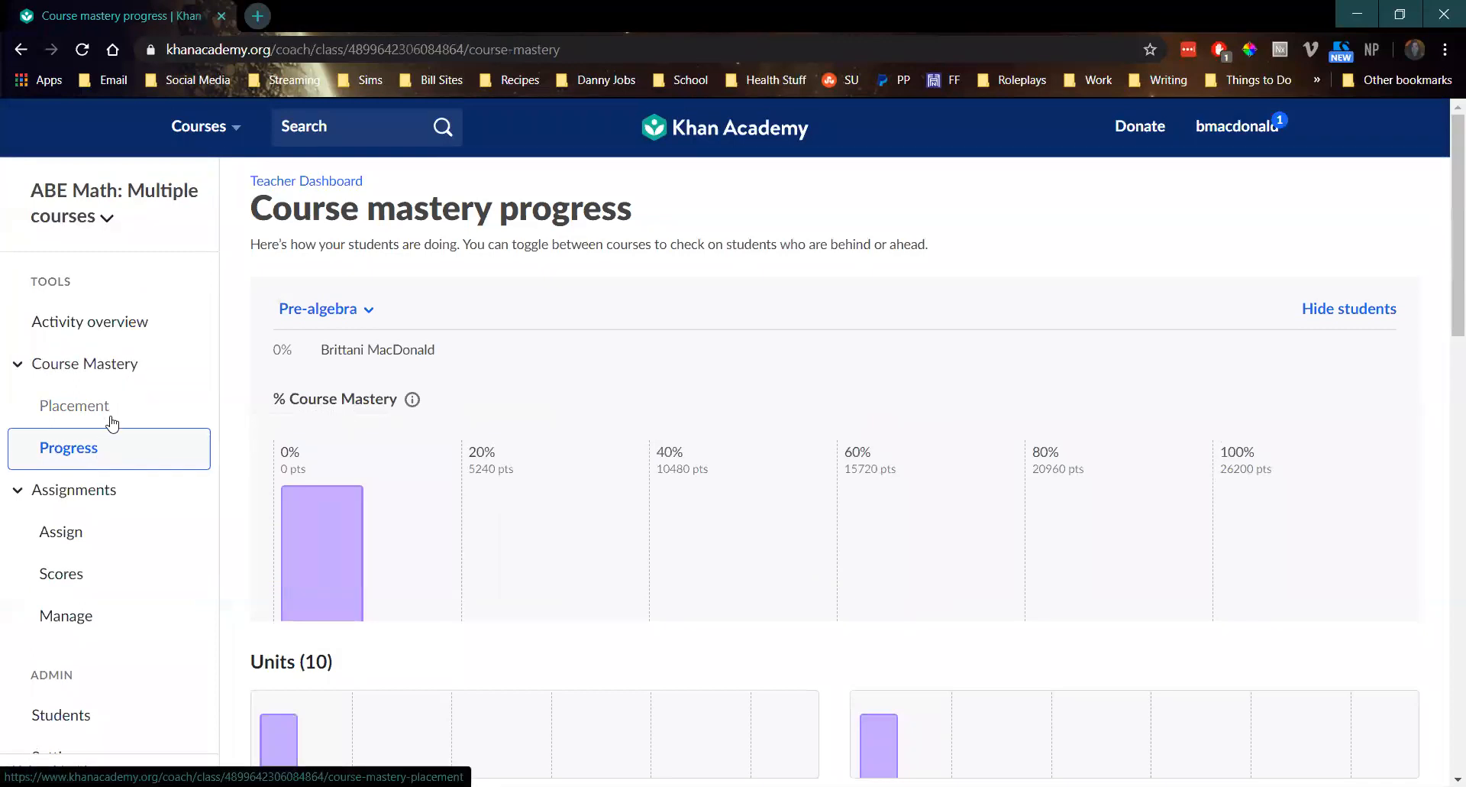
View the class's course mastery placement page and dismiss the course mastery introduction
{"action": "left_click", "coordinate": [112, 423]}
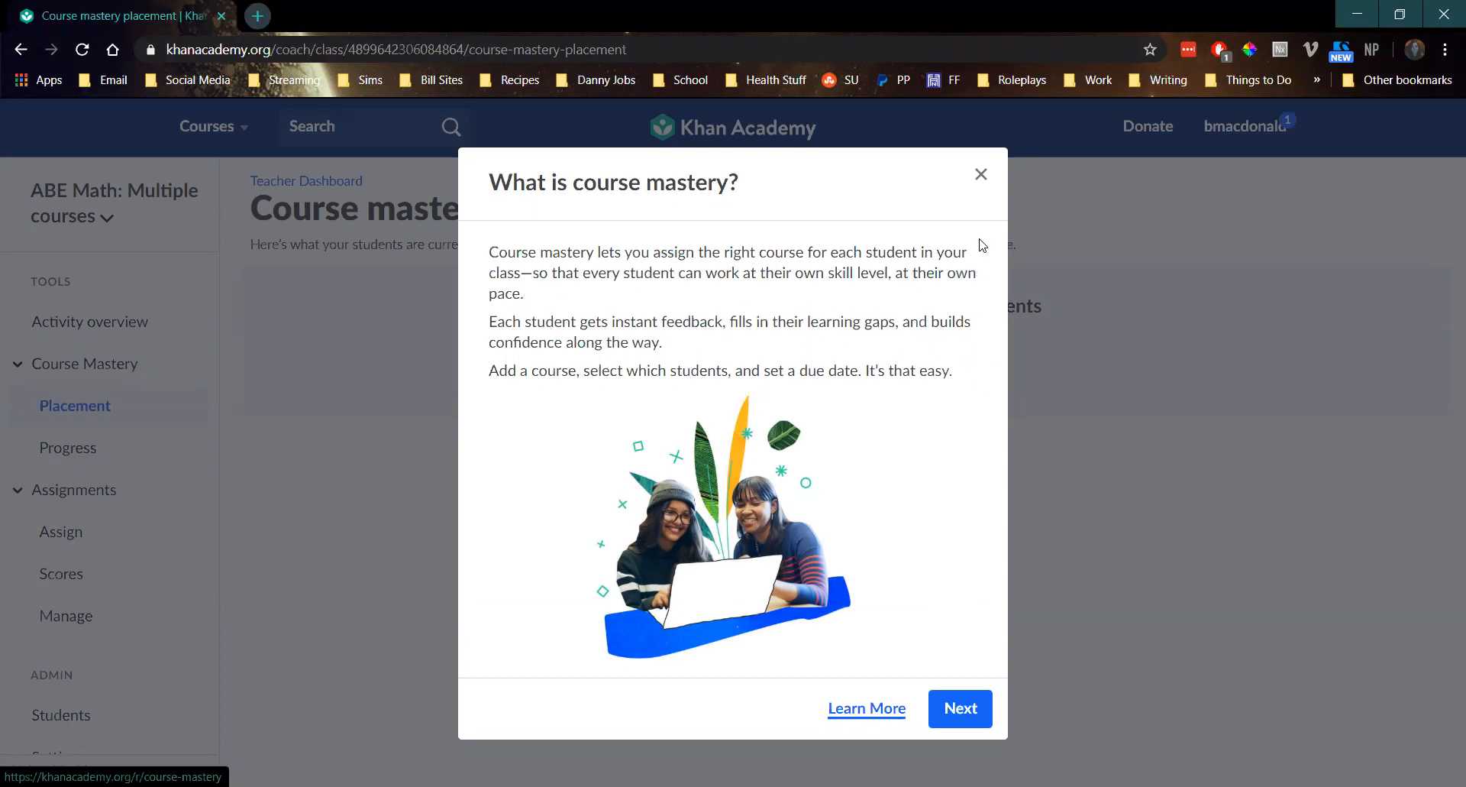
{"action": "left_click", "coordinate": [981, 174]}
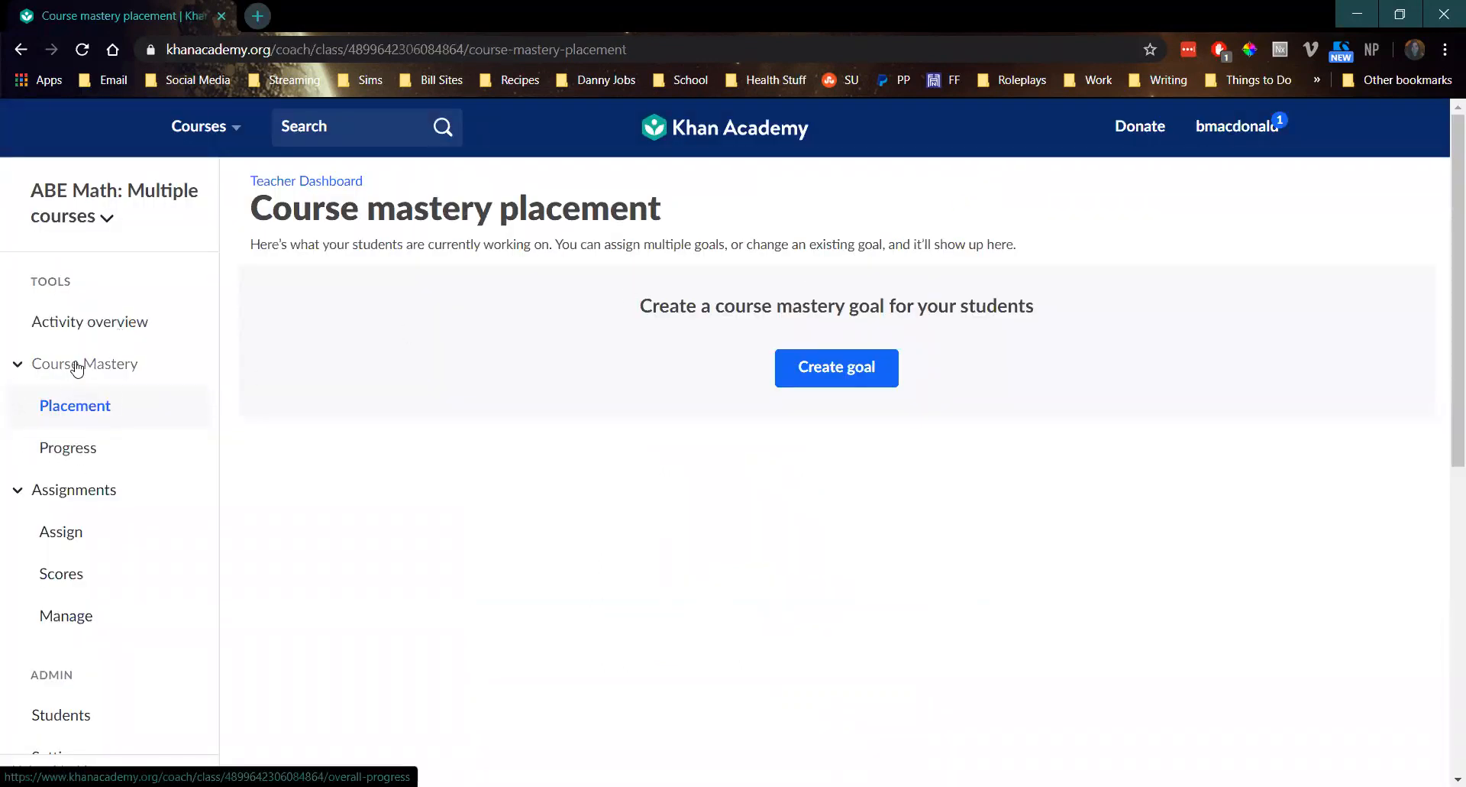
{"action": "scroll", "coordinate": [79, 435], "scroll_direction": "down", "scroll_amount": 3}
{"action": "scroll", "coordinate": [119, 471], "scroll_direction": "up", "scroll_amount": 3}
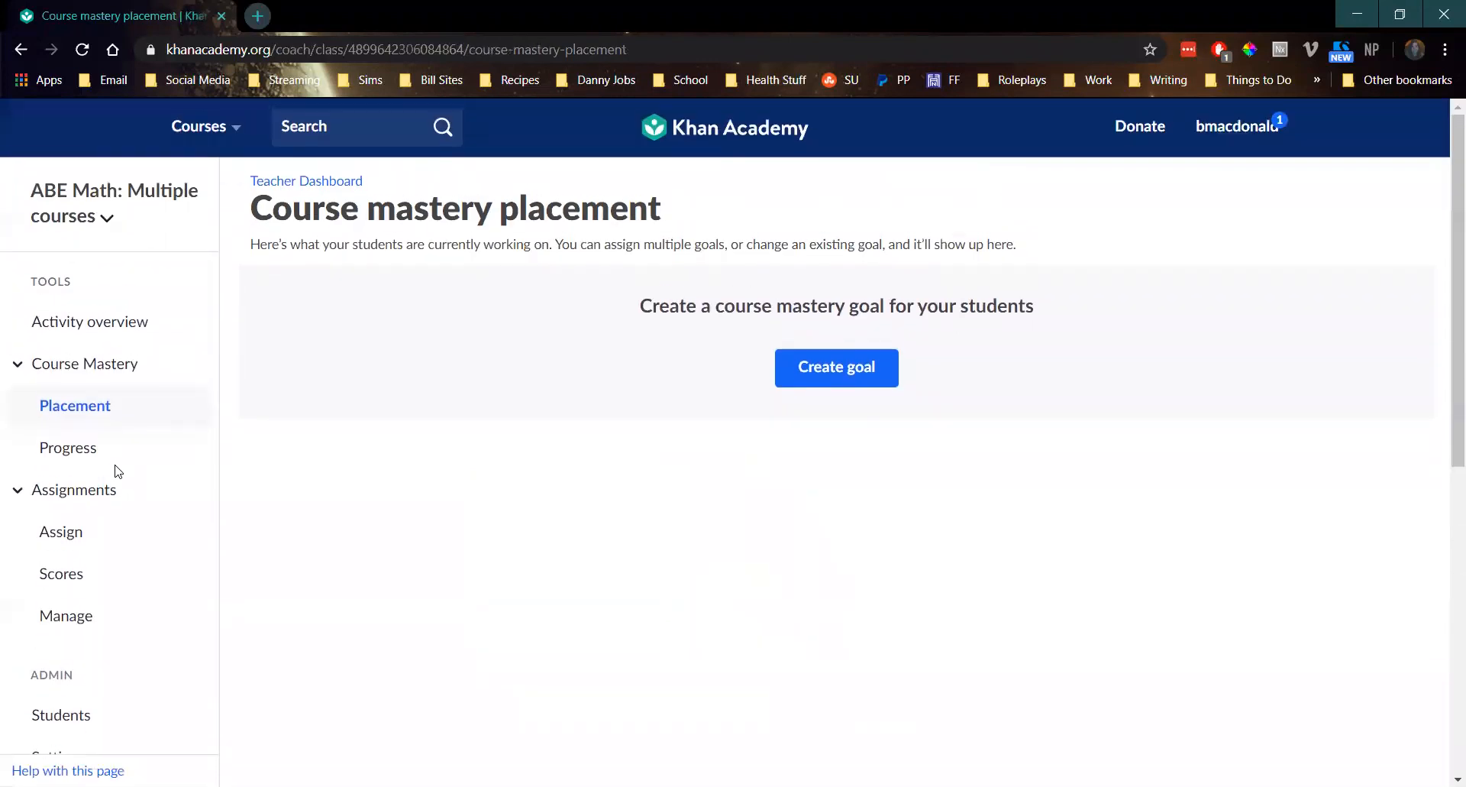
{"action": "left_click", "coordinate": [90, 368]}
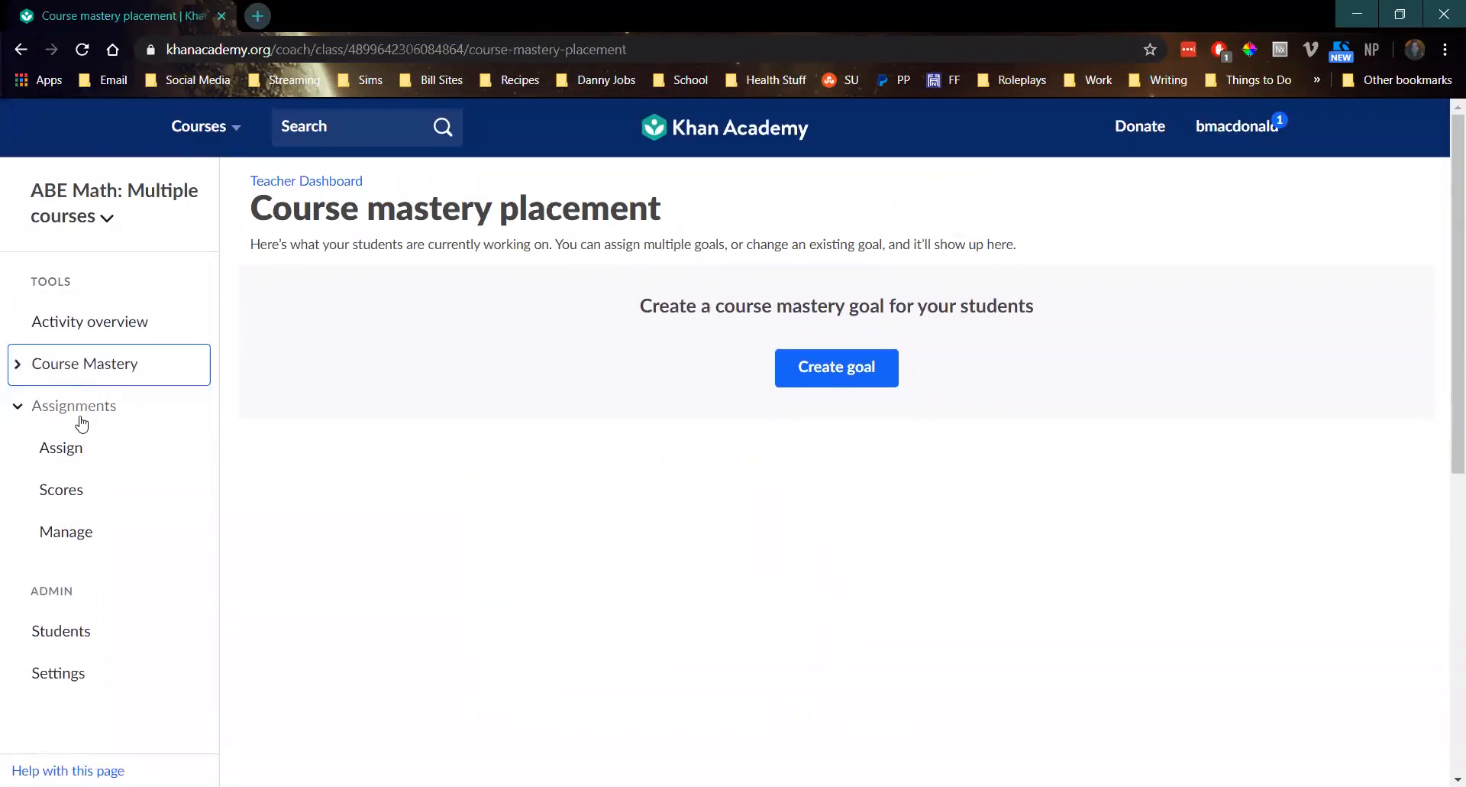
{"action": "left_click", "coordinate": [128, 367]}
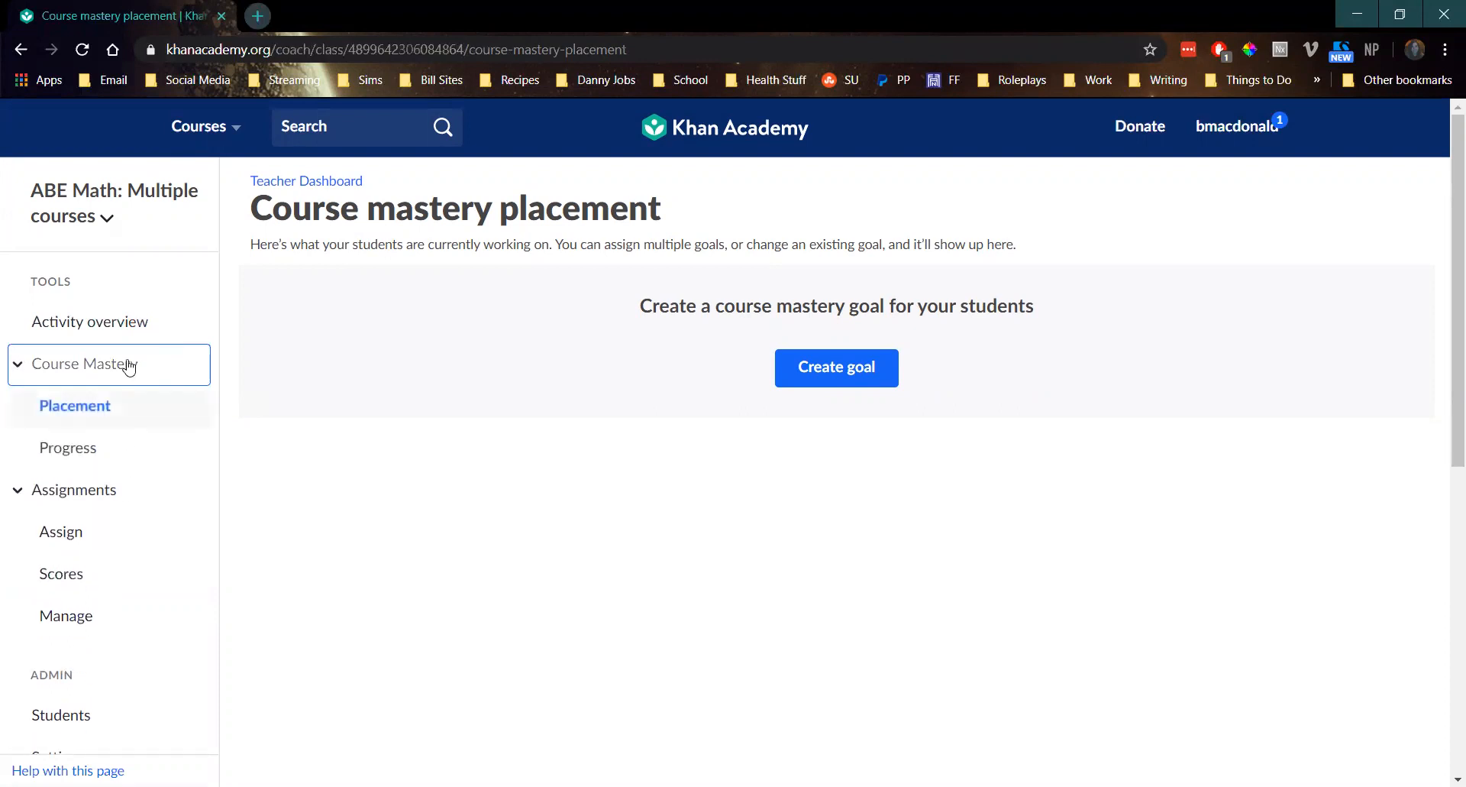
{"action": "scroll", "coordinate": [115, 556], "scroll_direction": "down", "scroll_amount": 3}
{"action": "scroll", "coordinate": [114, 550], "scroll_direction": "up", "scroll_amount": 3}
{"action": "scroll", "coordinate": [76, 527], "scroll_direction": "down", "scroll_amount": 2}
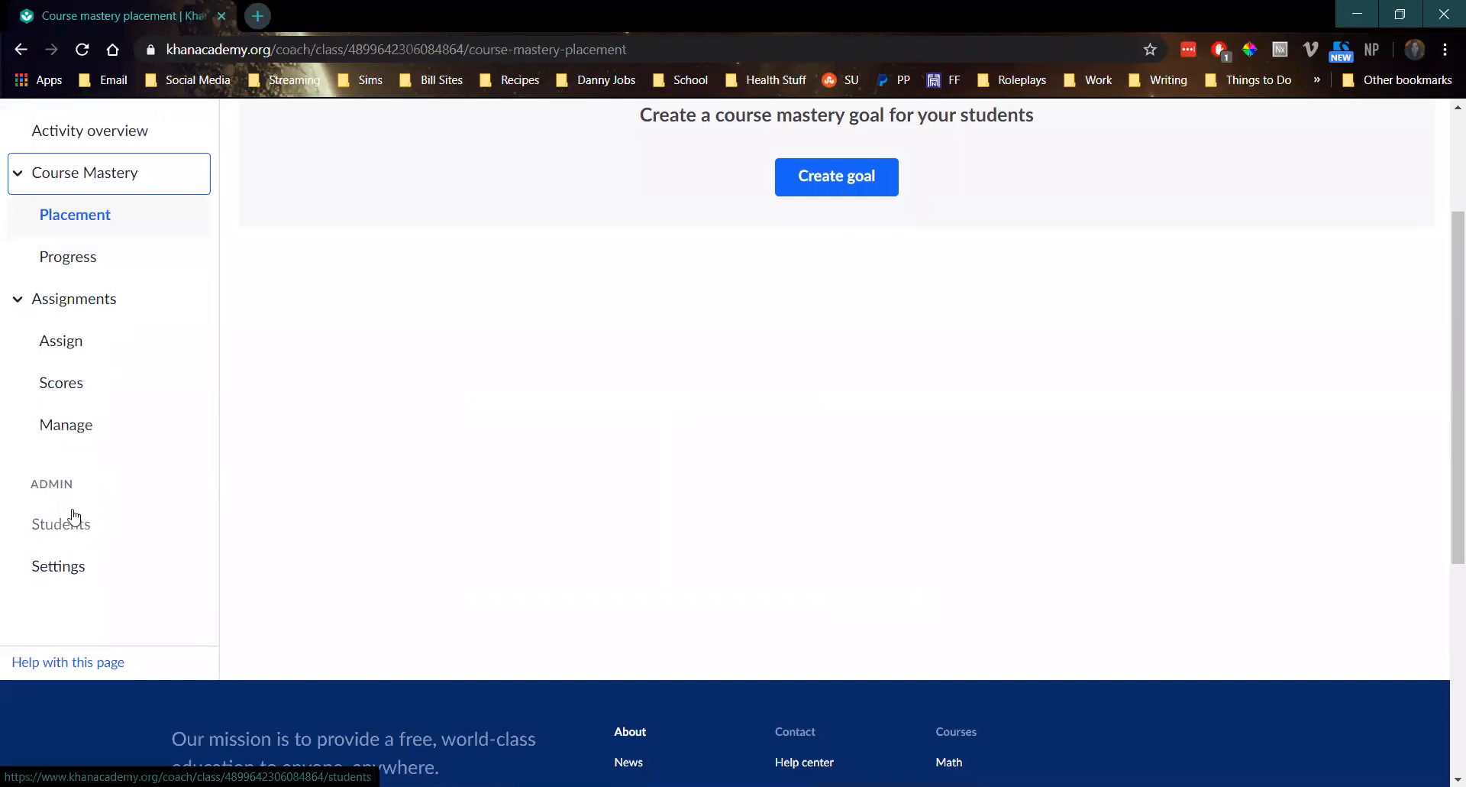
{"action": "scroll", "coordinate": [115, 500], "scroll_direction": "up", "scroll_amount": 3}
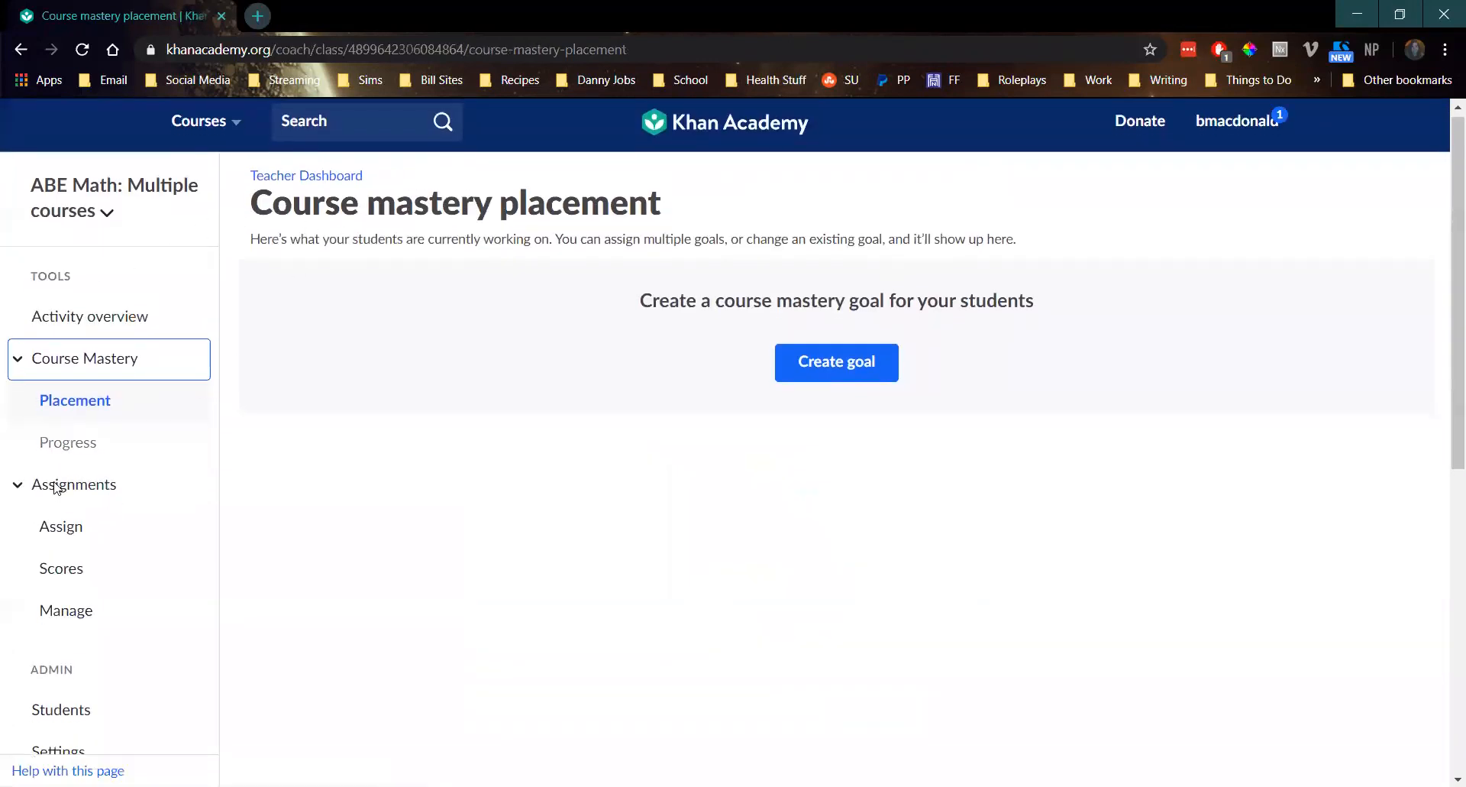
Review the ABE Math student roster and view the join link and code for sharing the class
{"action": "scroll", "coordinate": [76, 343], "scroll_direction": "down", "scroll_amount": 5}
{"action": "left_click", "coordinate": [67, 334]}
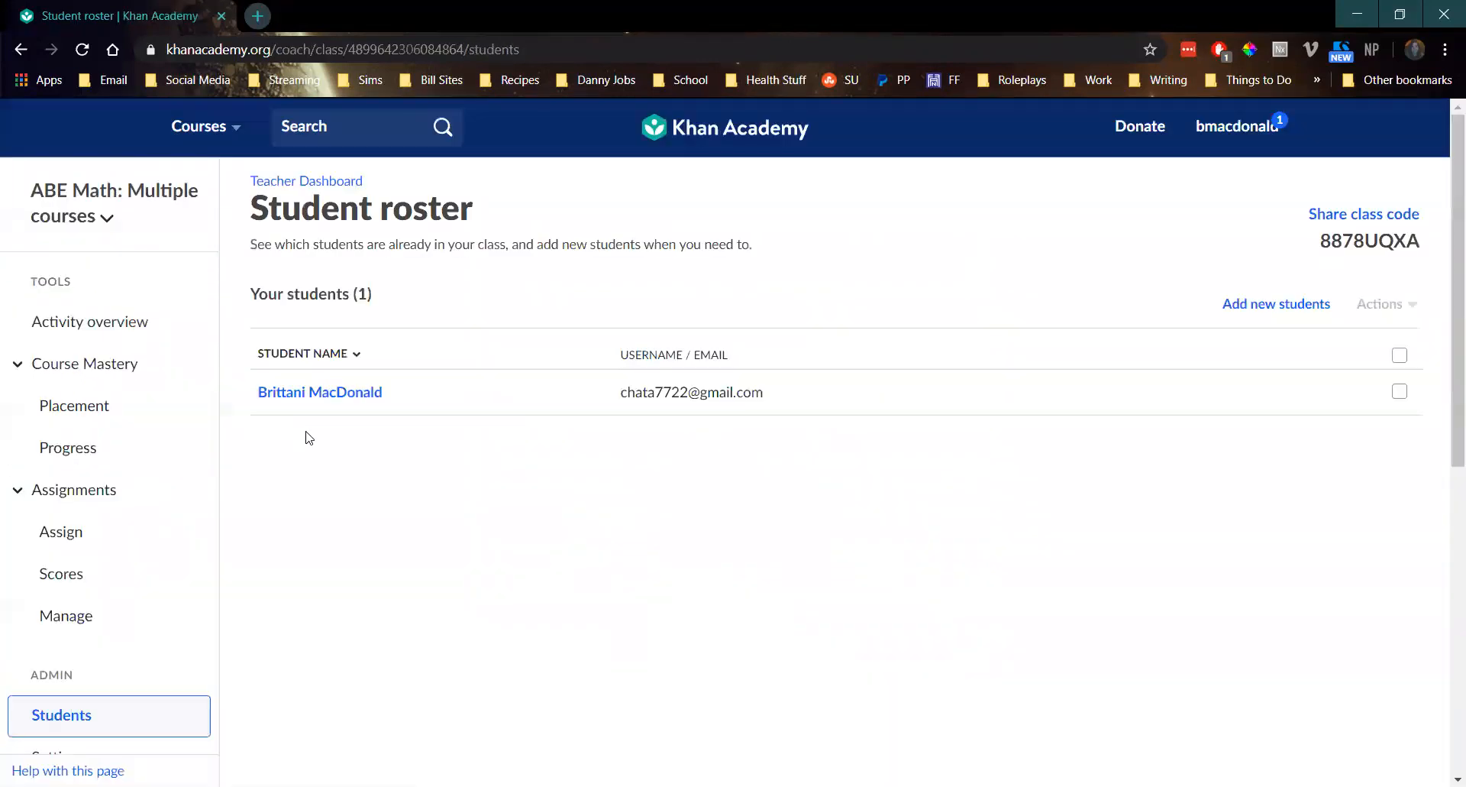
{"action": "scroll", "coordinate": [134, 593], "scroll_direction": "down", "scroll_amount": 1}
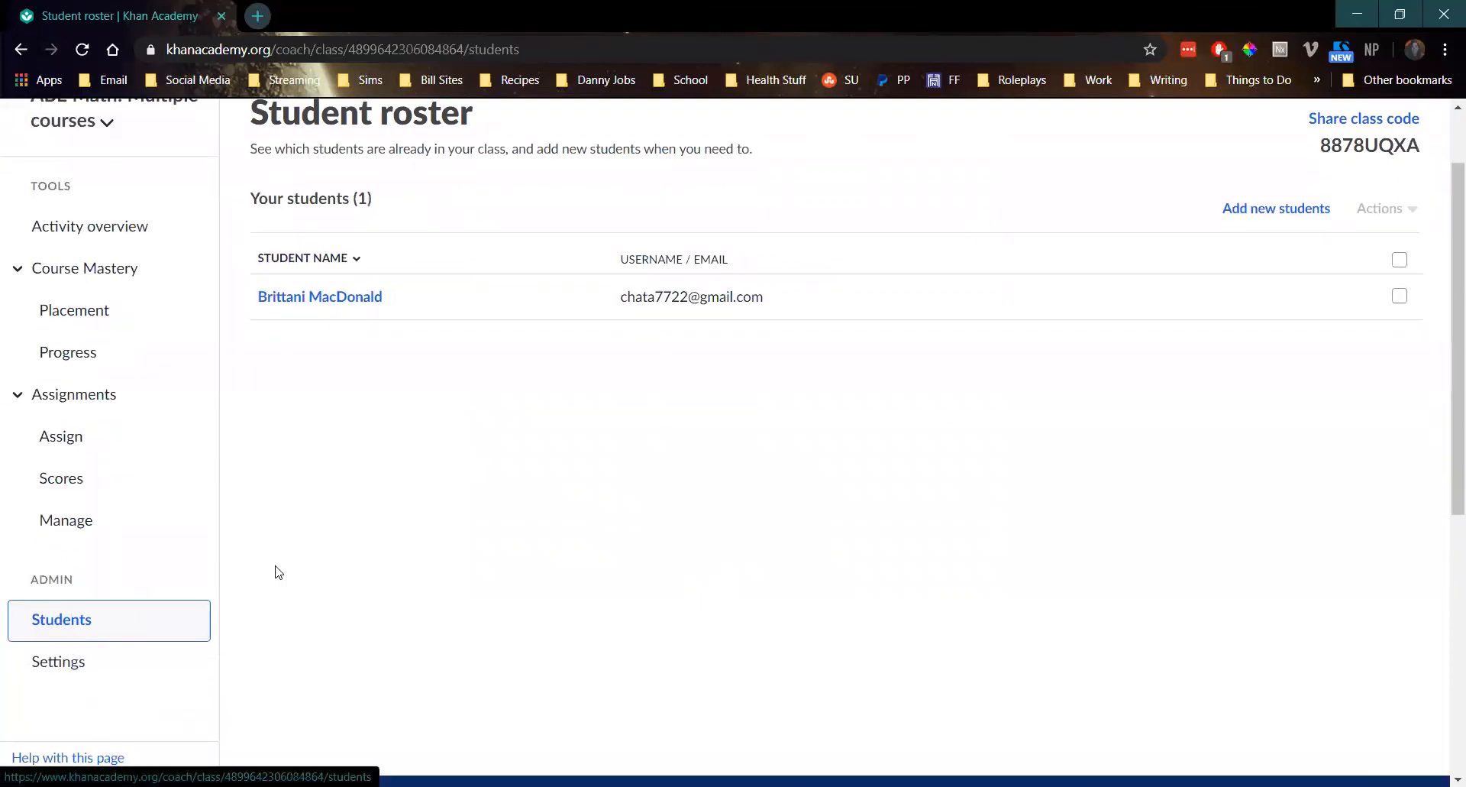
{"action": "scroll", "coordinate": [394, 446], "scroll_direction": "up", "scroll_amount": 1}
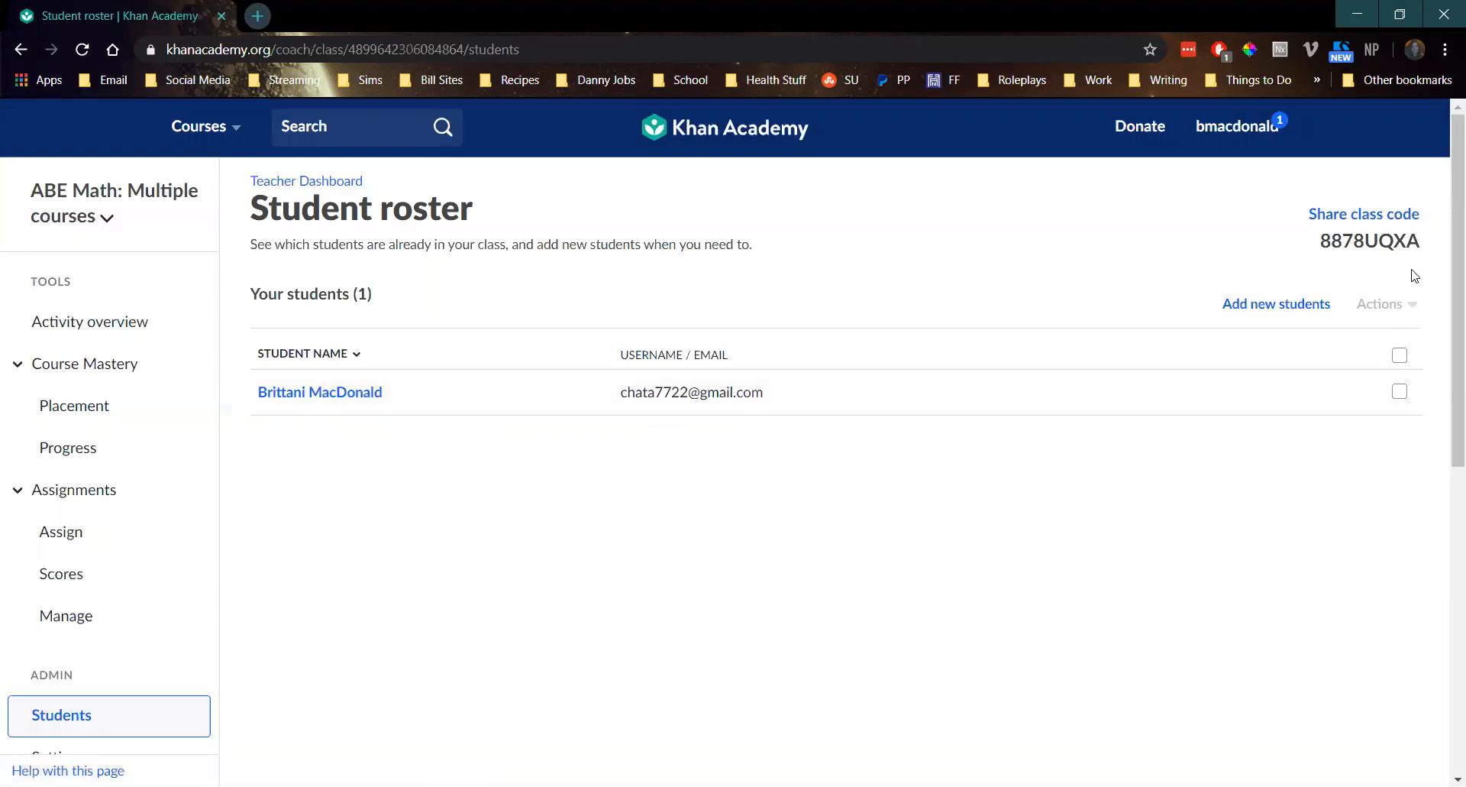
{"action": "mouse_move", "coordinate": [1175, 396]}
{"action": "left_click", "coordinate": [1345, 217]}
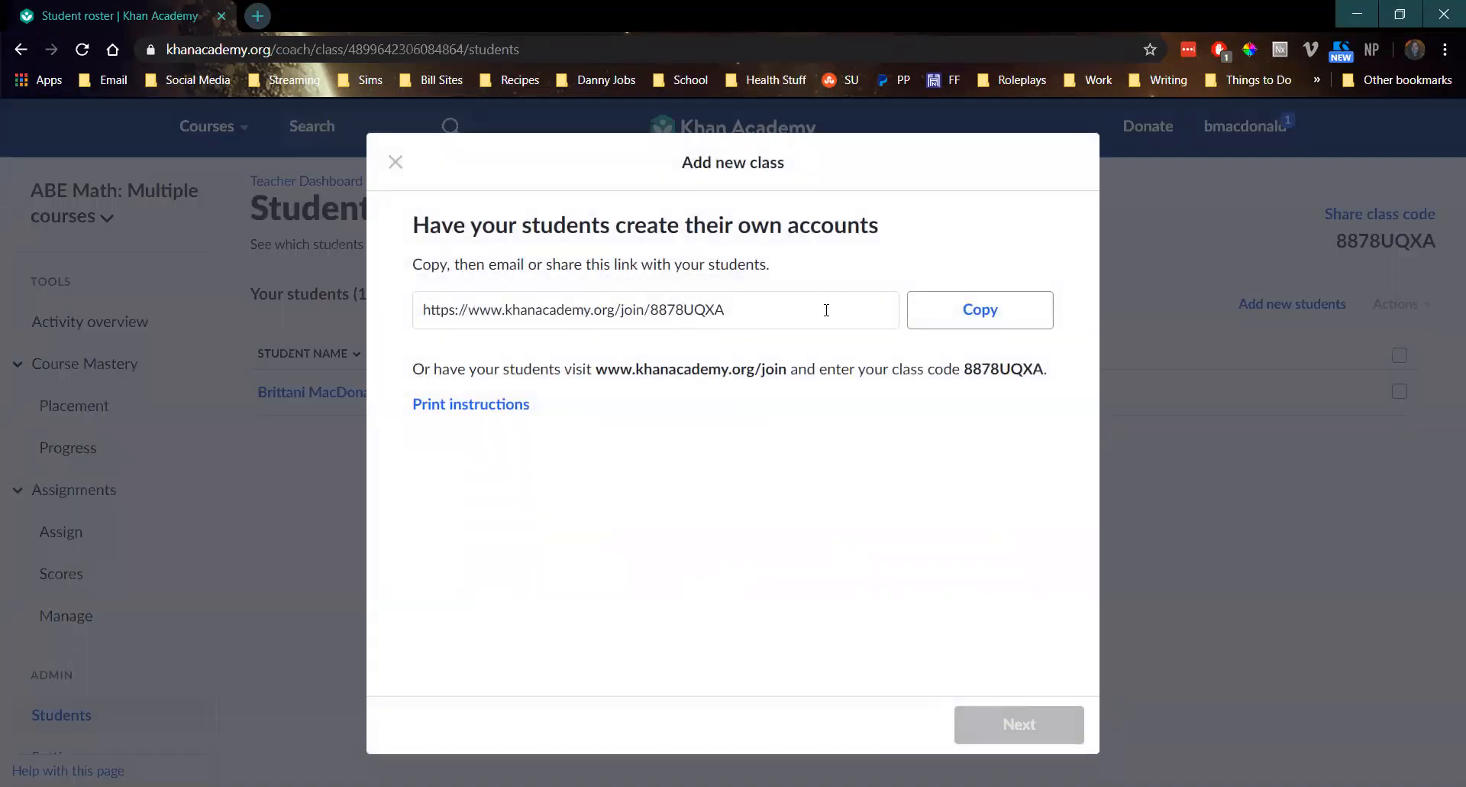
{"action": "left_click", "coordinate": [396, 162]}
Switch to the ABE Math 2 class and view its student roster
{"action": "left_click", "coordinate": [81, 229]}
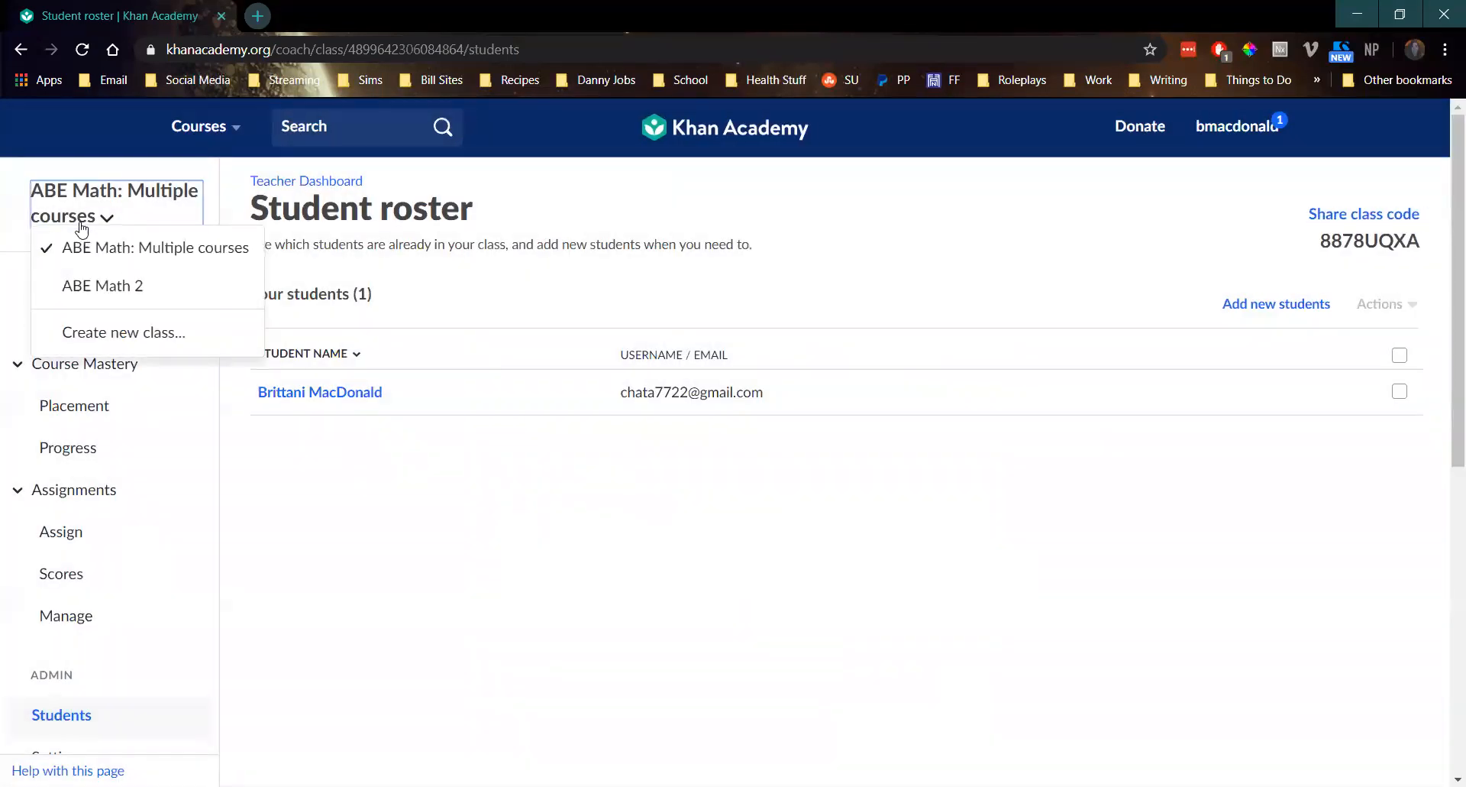
{"action": "left_click", "coordinate": [104, 286]}
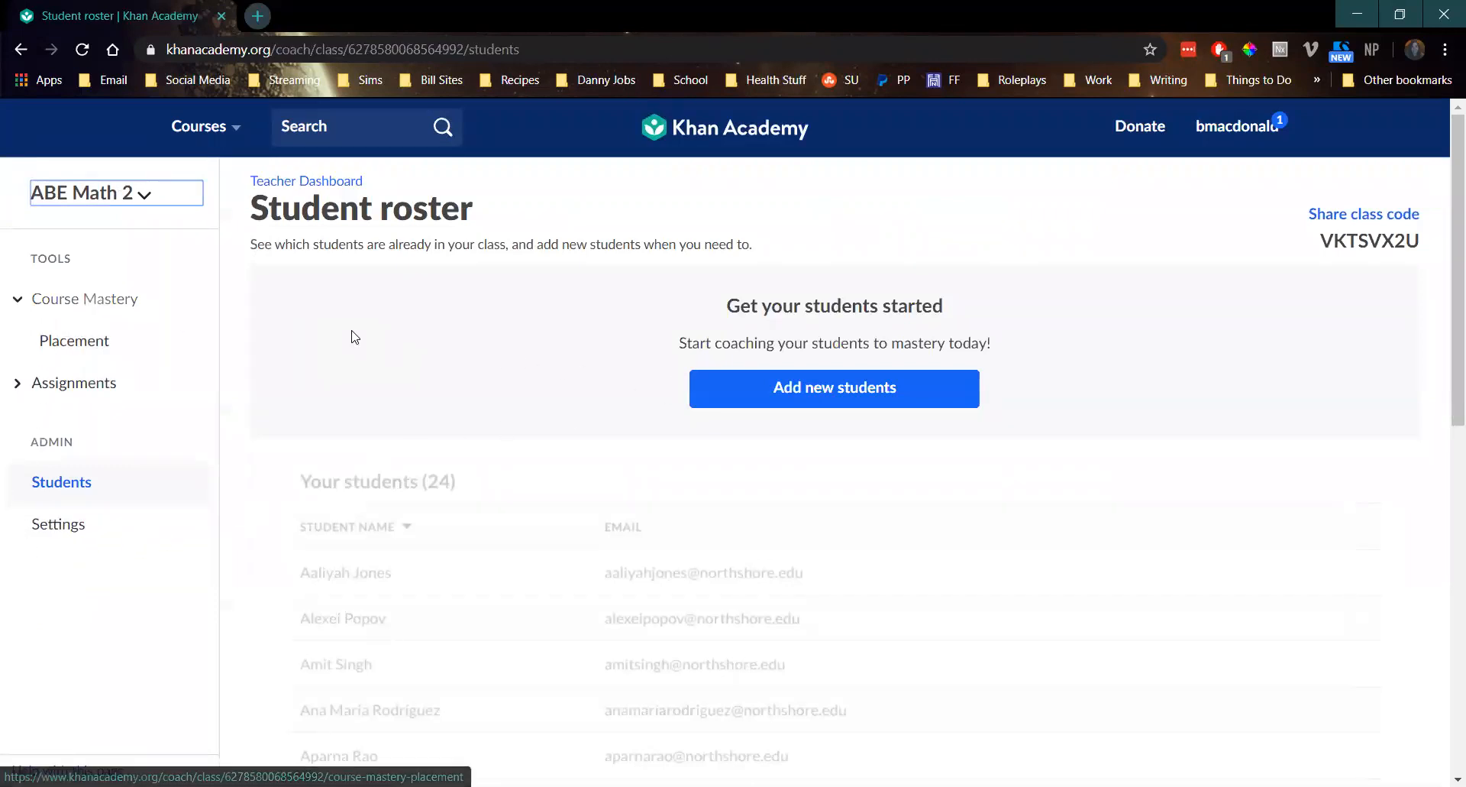
{"action": "scroll", "coordinate": [566, 388], "scroll_direction": "down", "scroll_amount": 1}
{"action": "scroll", "coordinate": [565, 389], "scroll_direction": "up", "scroll_amount": 1}
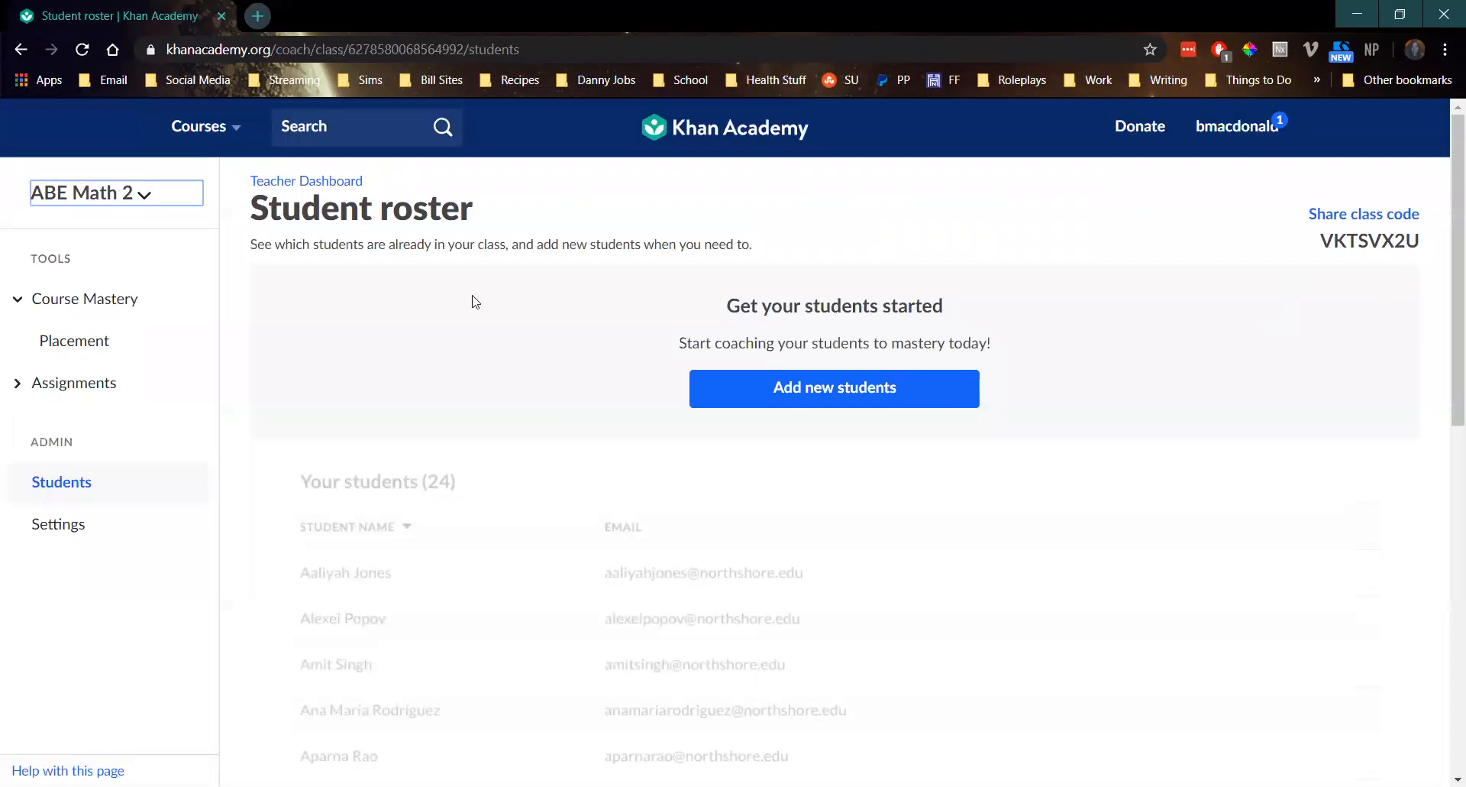
View the naming and Google Classroom import options for creating a new class, and close them without adding one
{"action": "left_click", "coordinate": [130, 192]}
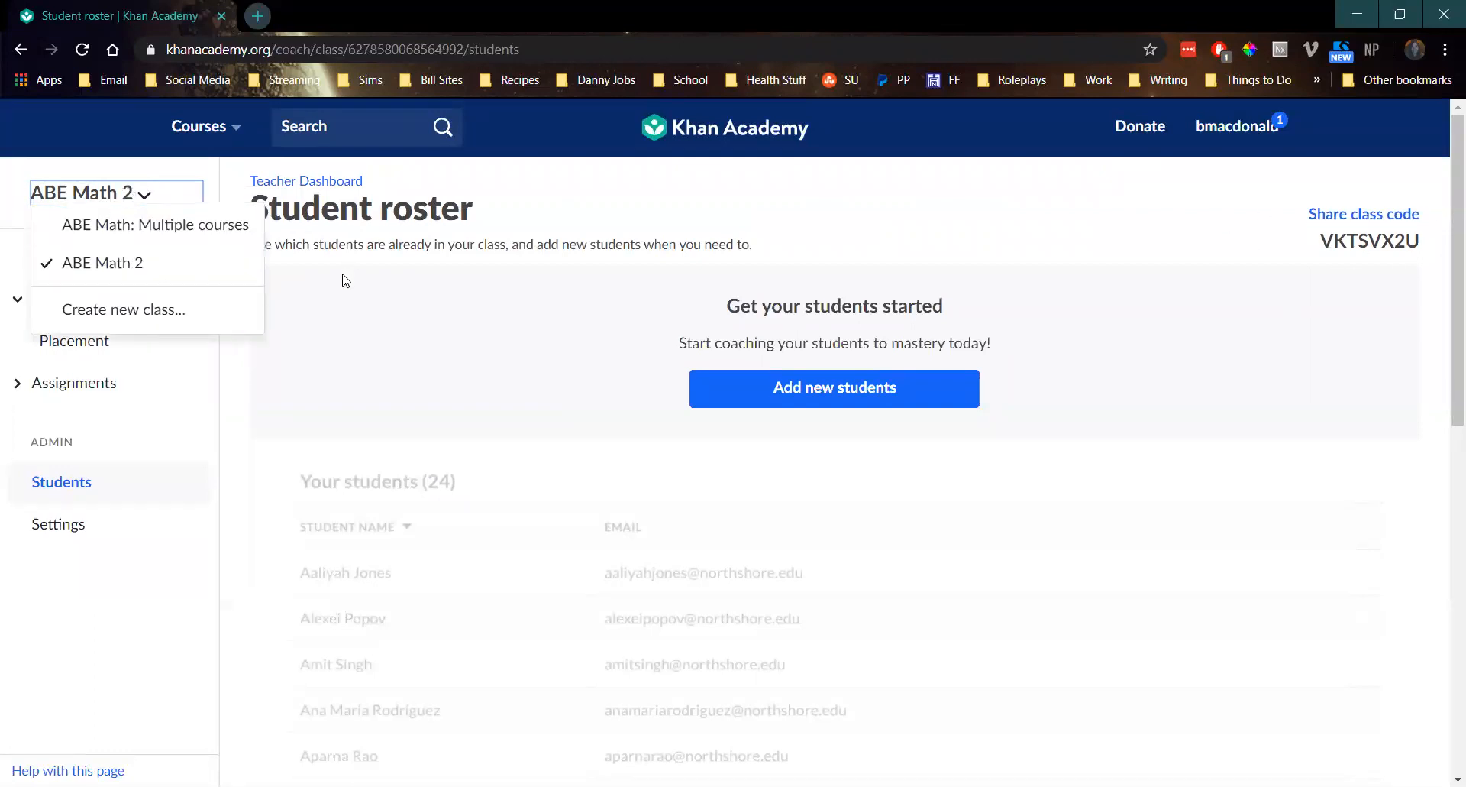
{"action": "left_click", "coordinate": [170, 313]}
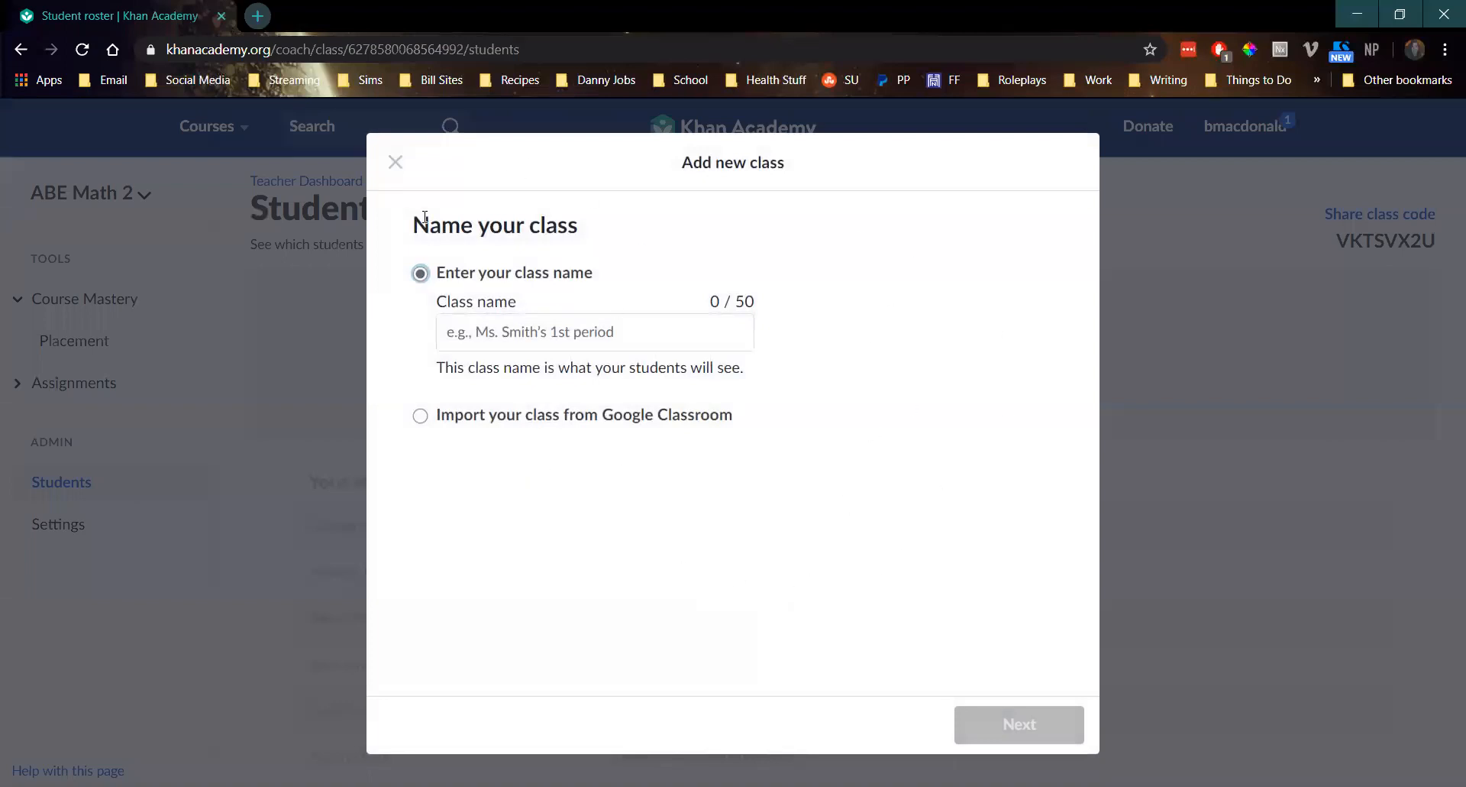
{"action": "left_click", "coordinate": [395, 161]}
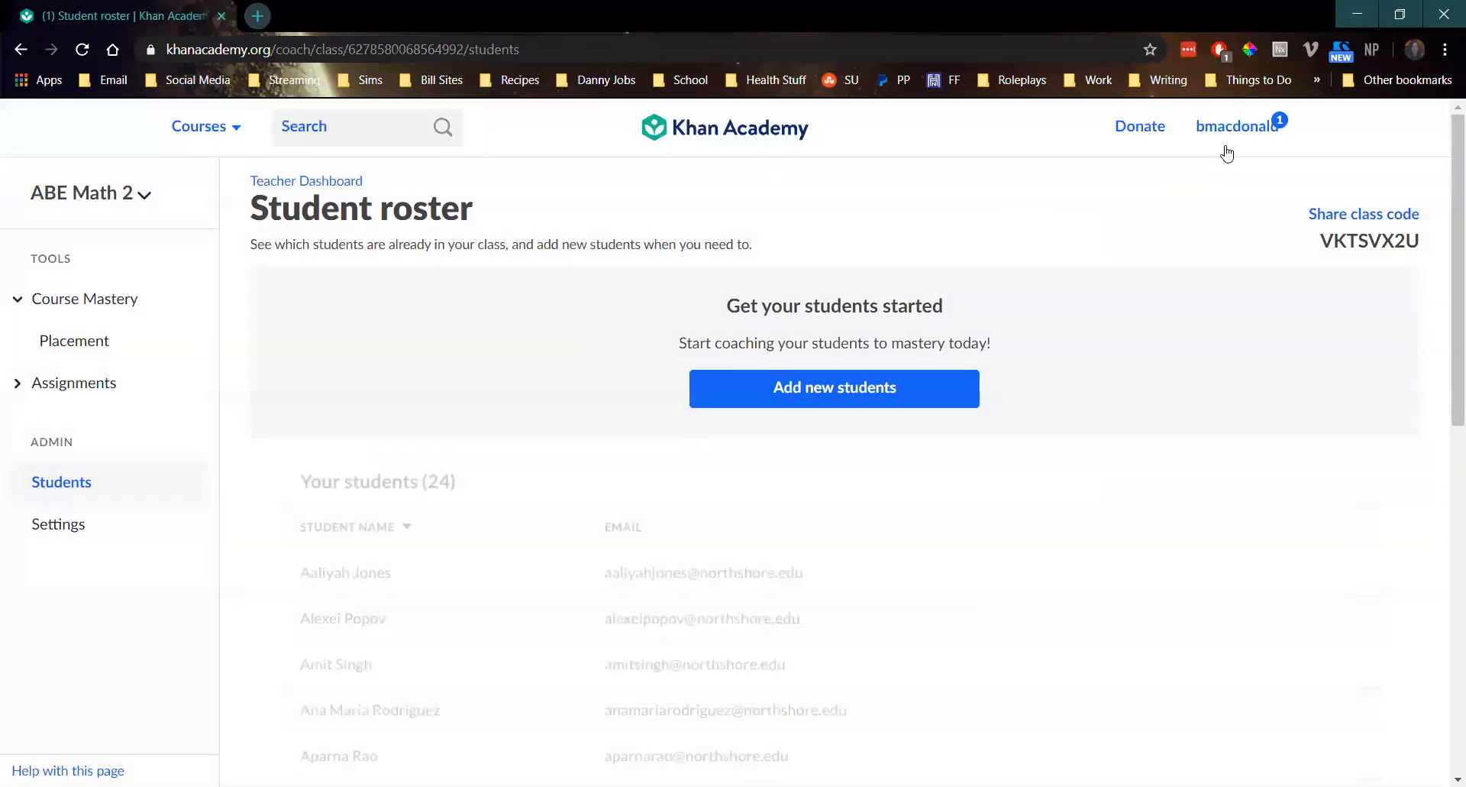
Return to the teacher dashboard's class overview and view the list of students across all classes
{"action": "left_click", "coordinate": [1227, 154]}
{"action": "left_click", "coordinate": [1130, 263]}
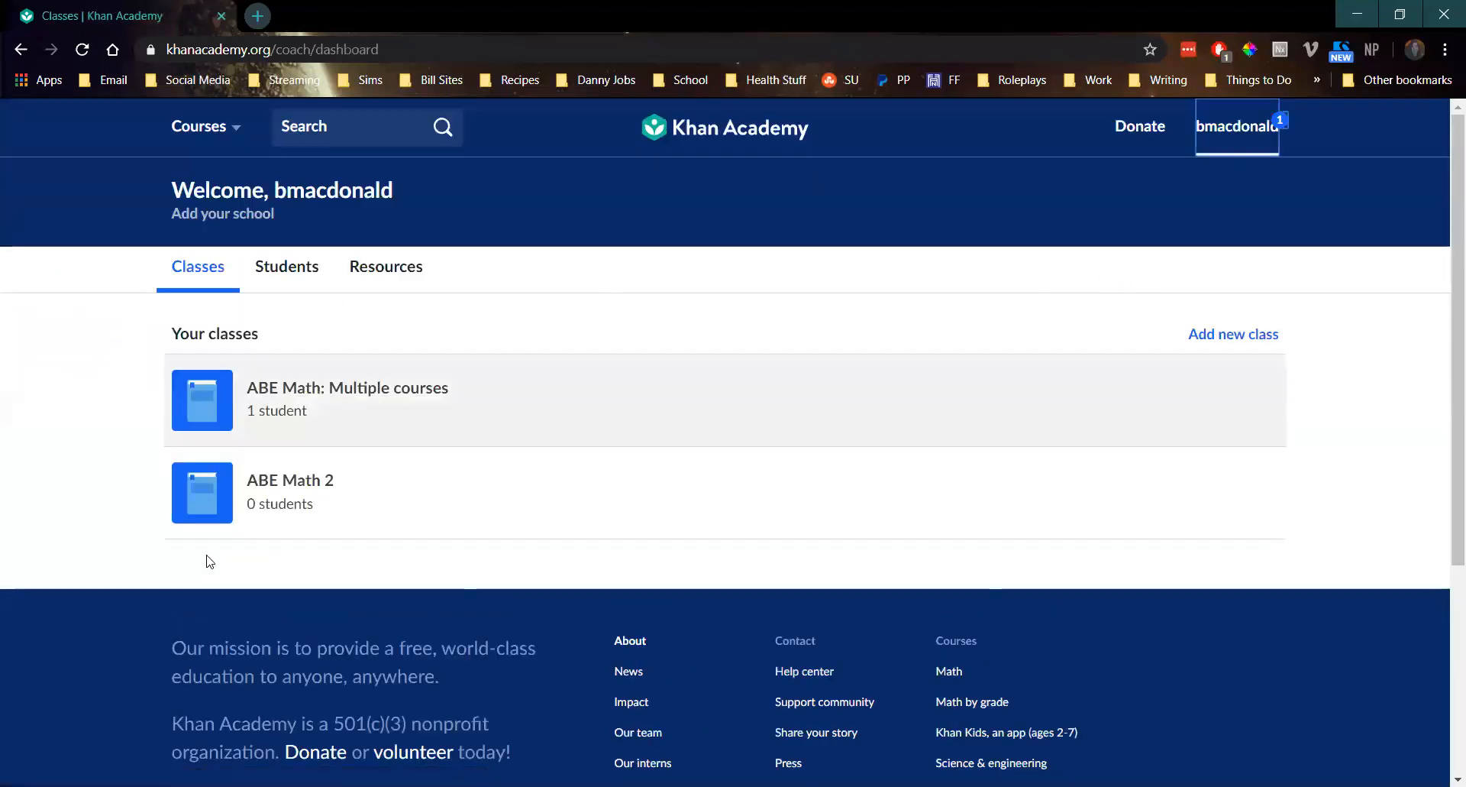
{"action": "left_click", "coordinate": [281, 274]}
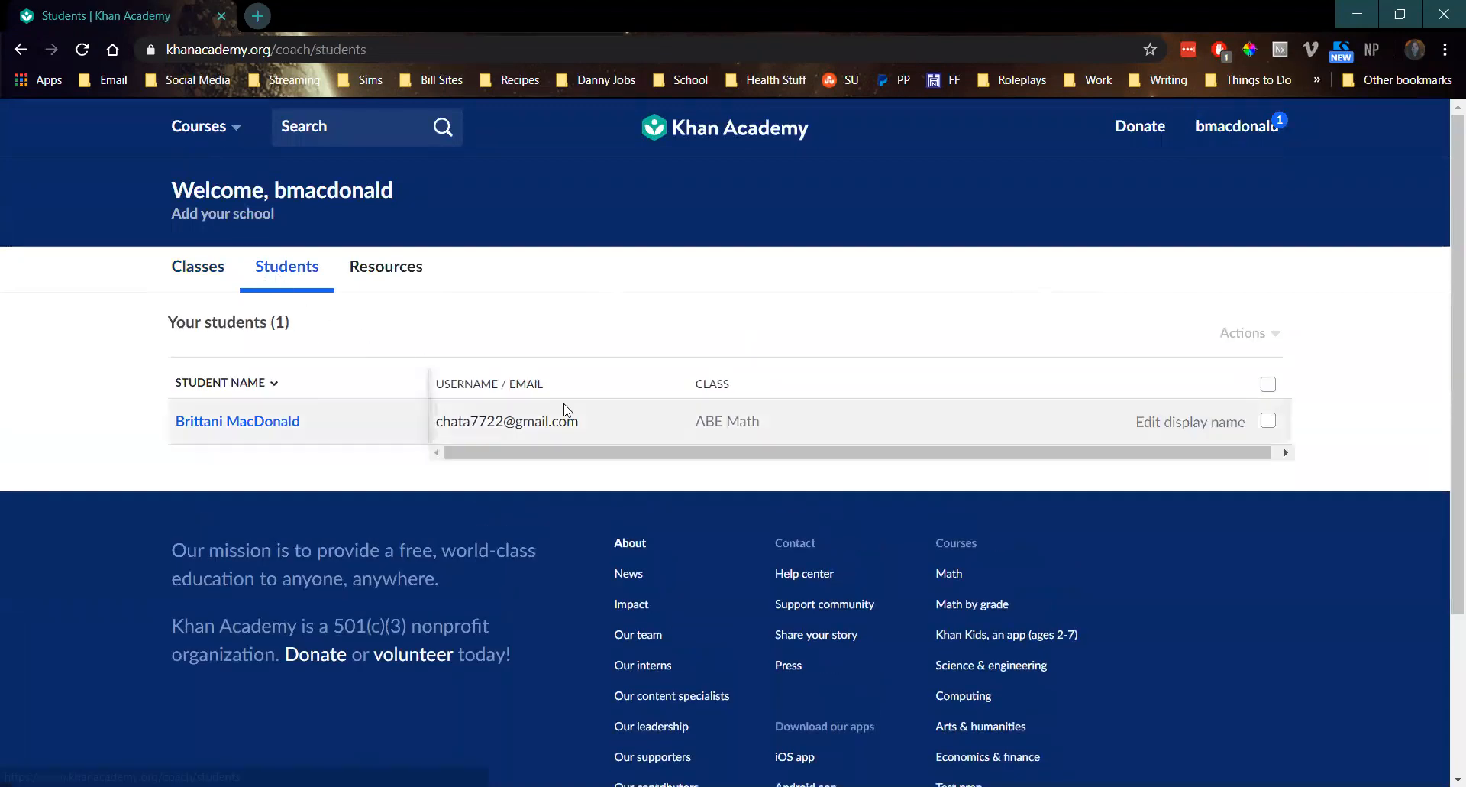
{"action": "scroll", "coordinate": [563, 405], "scroll_direction": "down", "scroll_amount": 1}
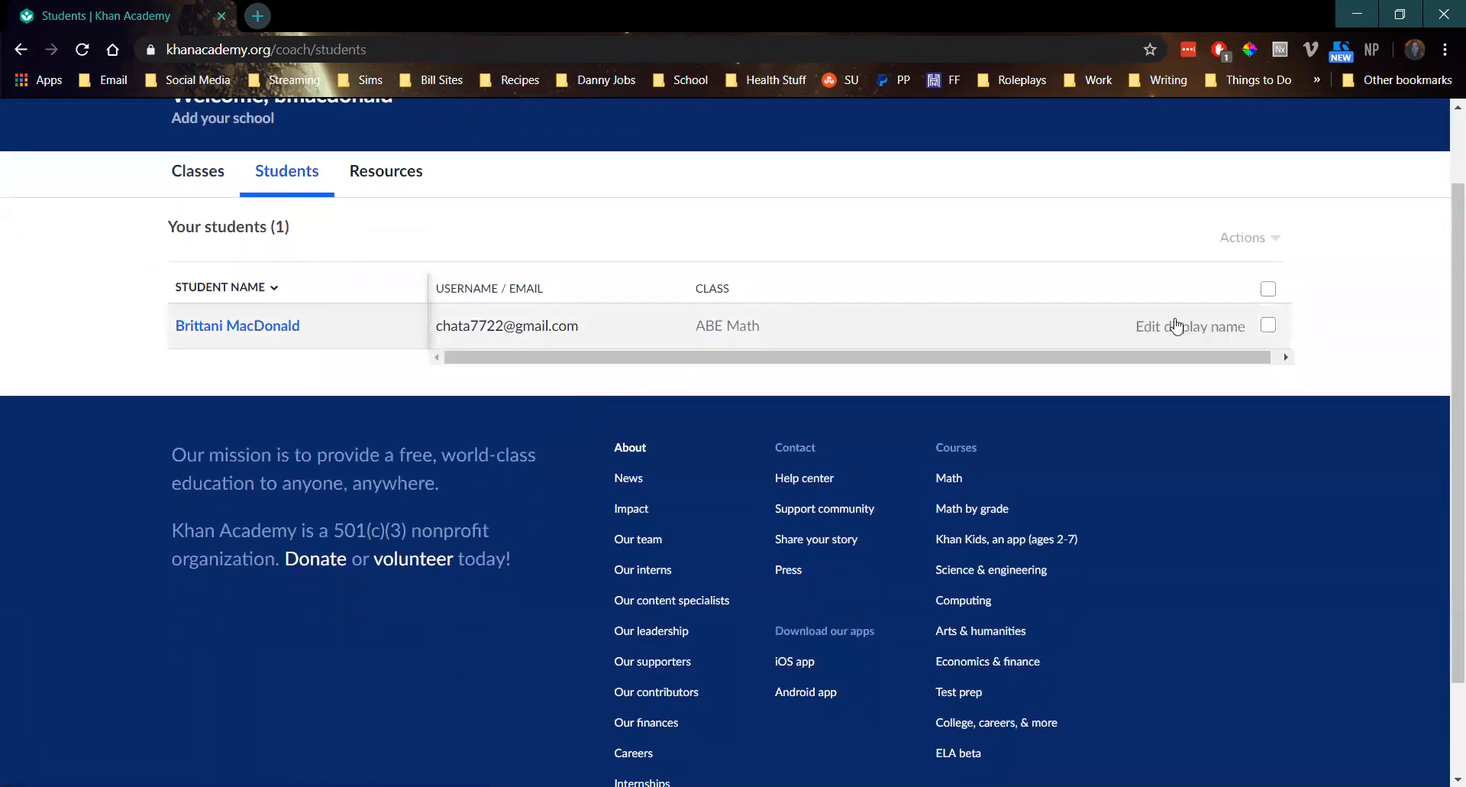
Examine the teacher resources, including the getting started training, welcome guide and recommended videos
{"action": "left_click", "coordinate": [410, 179]}
{"action": "scroll", "coordinate": [362, 411], "scroll_direction": "down", "scroll_amount": 2}
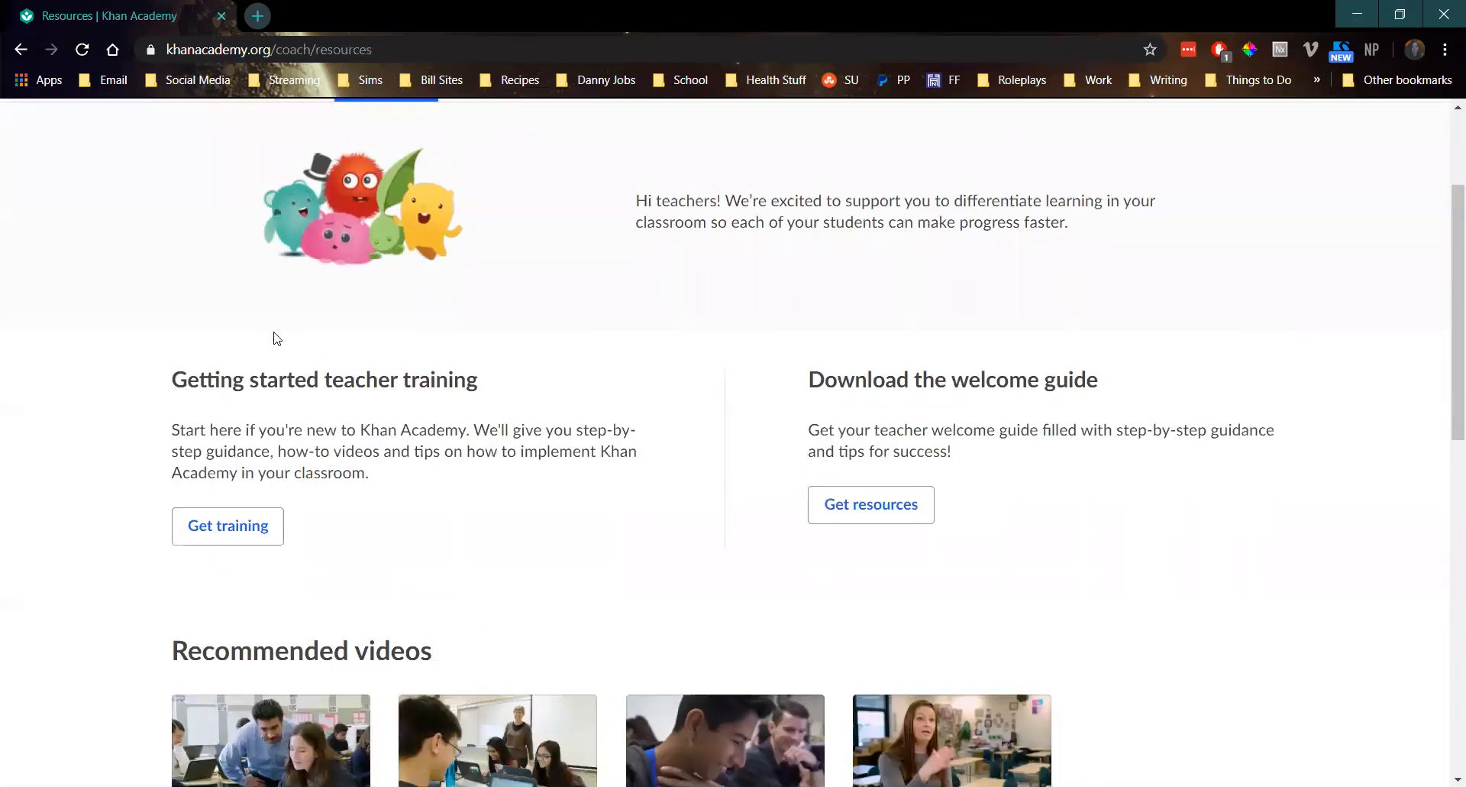
{"action": "scroll", "coordinate": [644, 415], "scroll_direction": "up", "scroll_amount": 2}
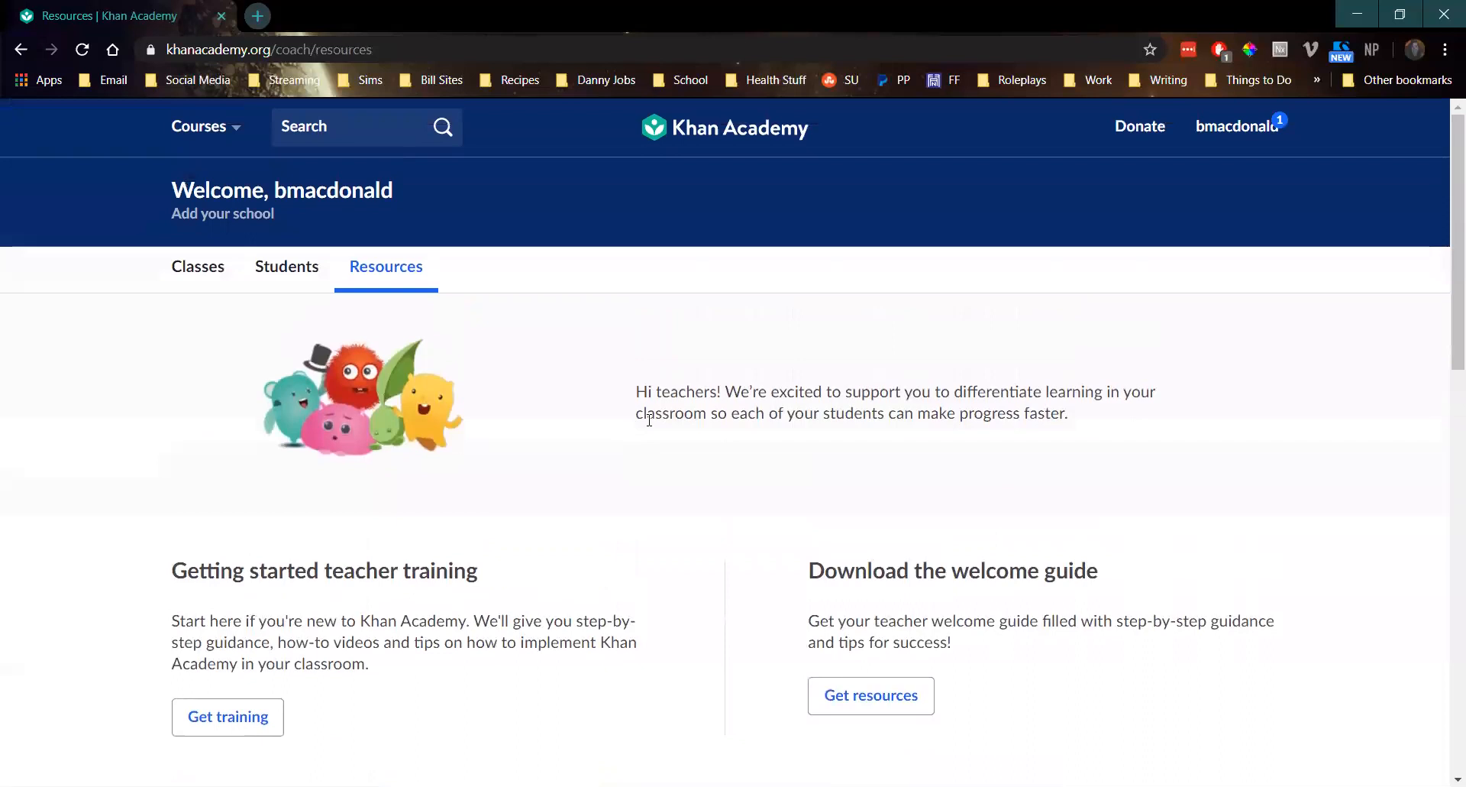
{"action": "scroll", "coordinate": [1005, 456], "scroll_direction": "down", "scroll_amount": 7}
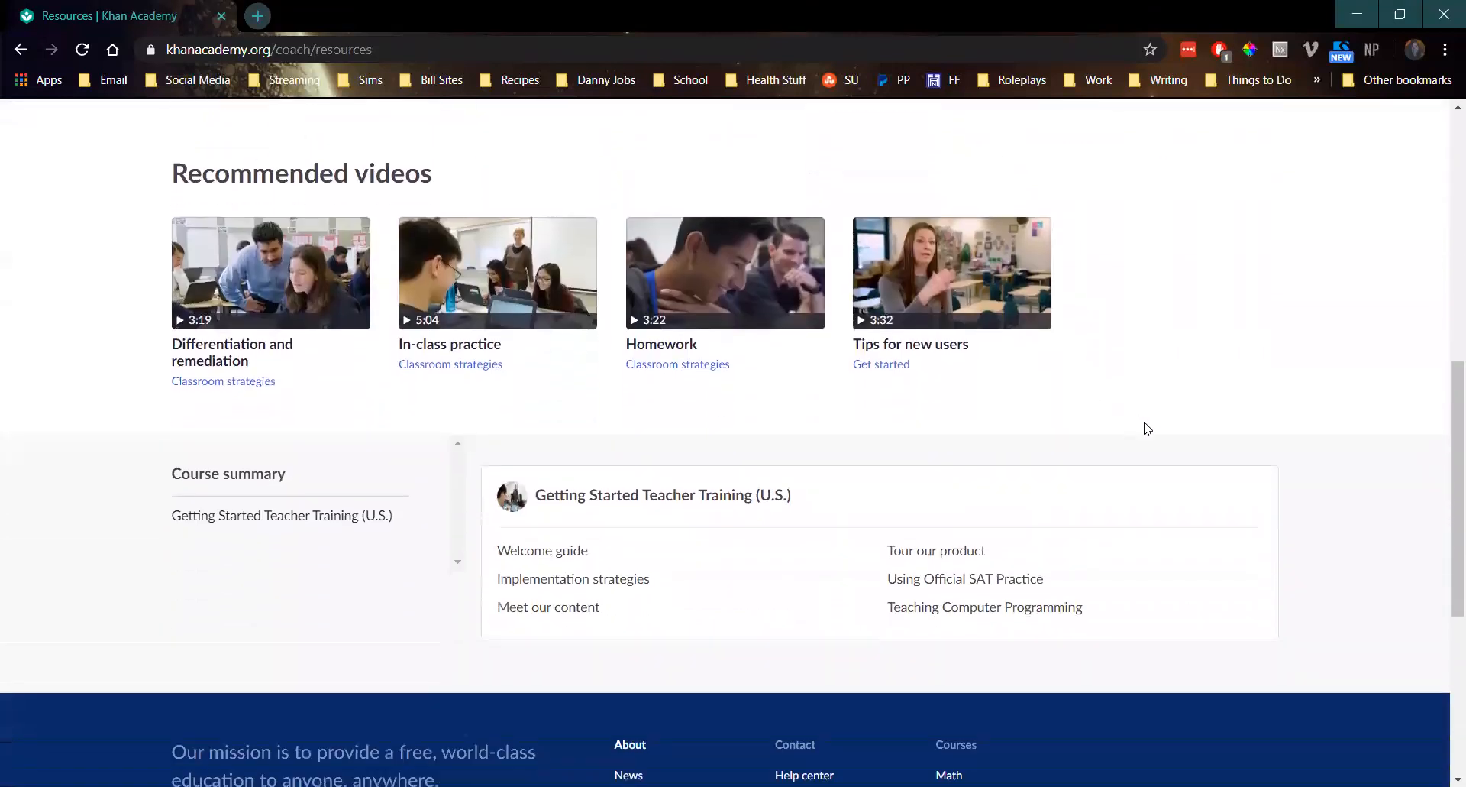
{"action": "scroll", "coordinate": [1147, 428], "scroll_direction": "up", "scroll_amount": 2}
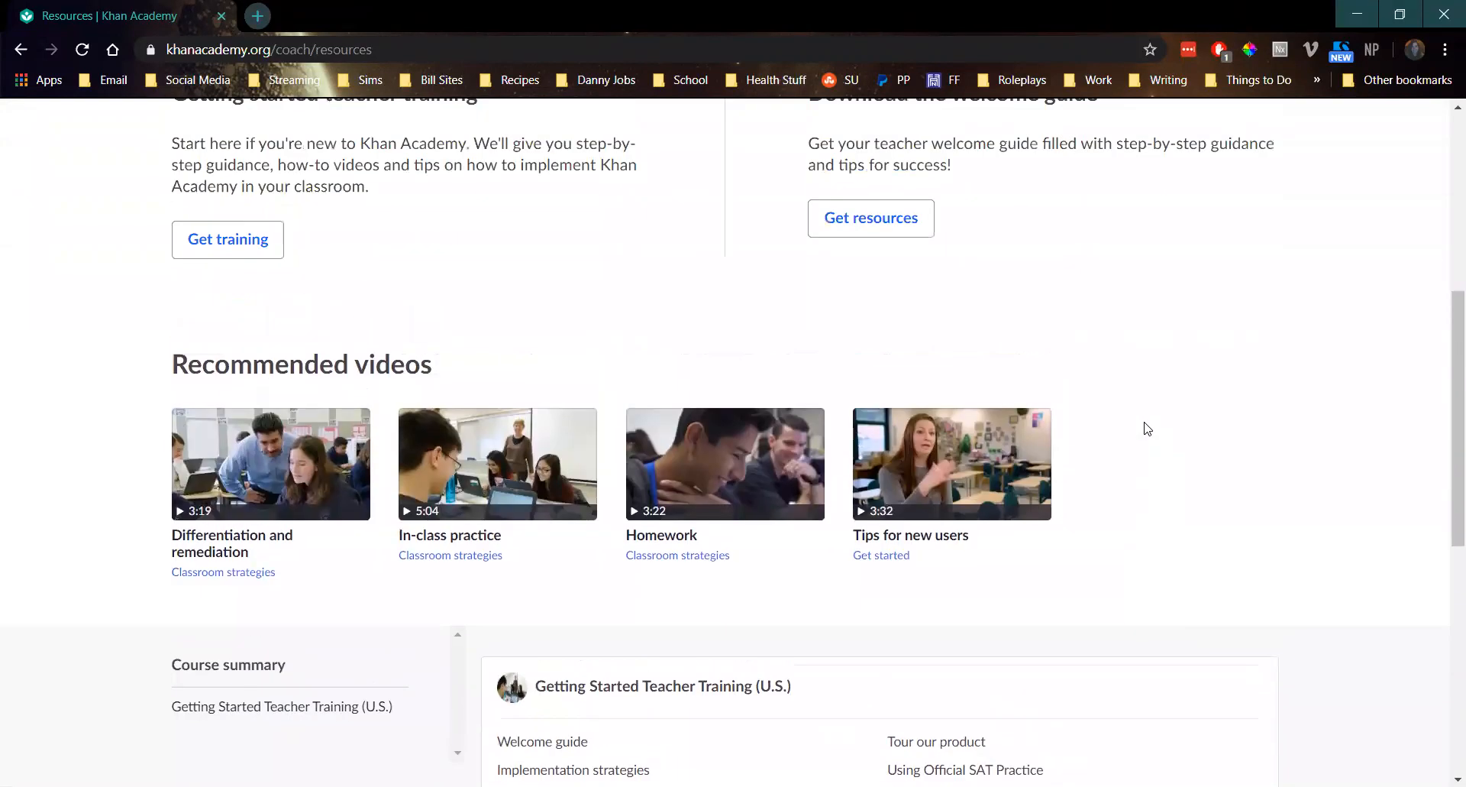
{"action": "scroll", "coordinate": [1140, 442], "scroll_direction": "up", "scroll_amount": 2}
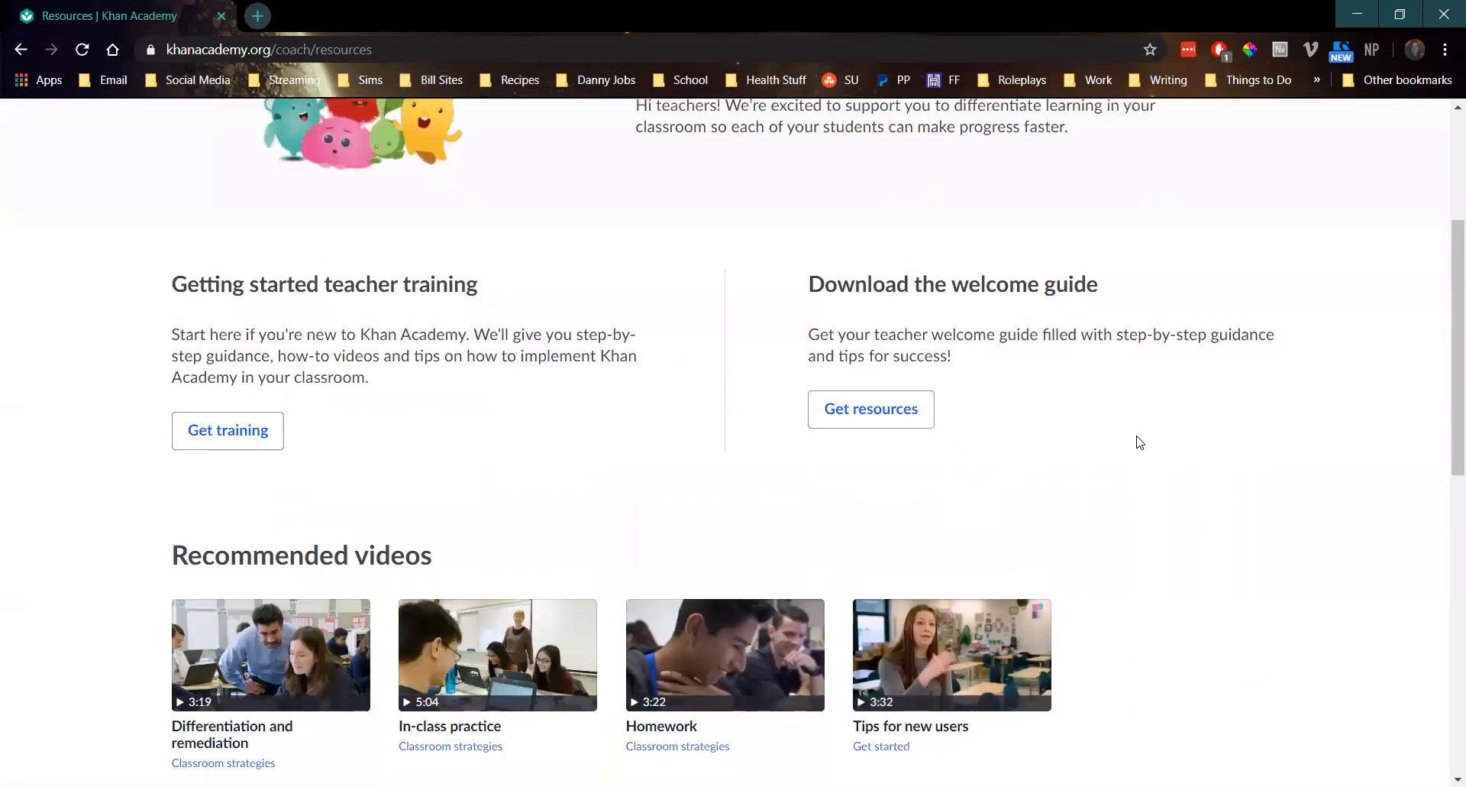
{"action": "scroll", "coordinate": [1140, 443], "scroll_direction": "up", "scroll_amount": 2}
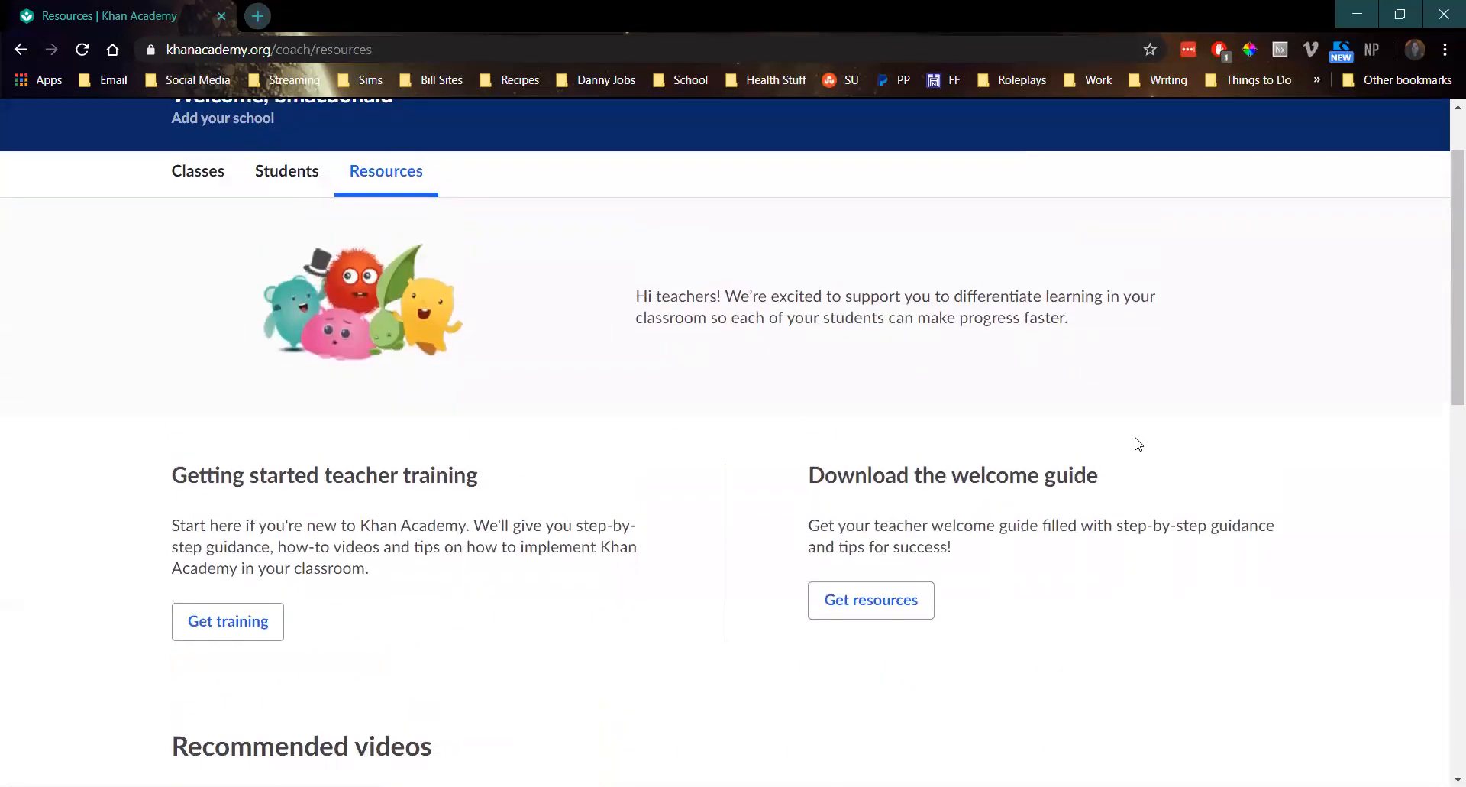
{"action": "scroll", "coordinate": [1138, 442], "scroll_direction": "up", "scroll_amount": 1}
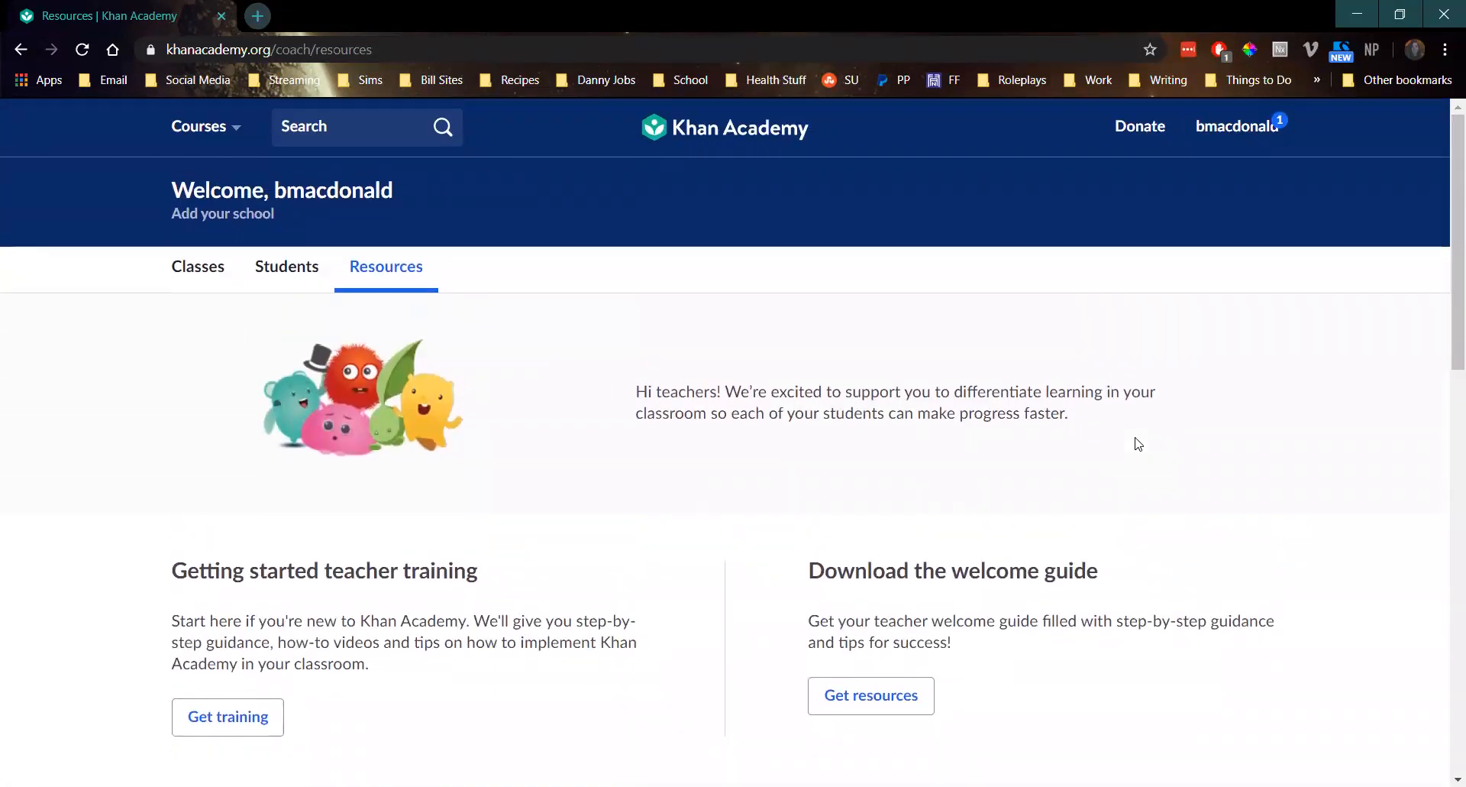